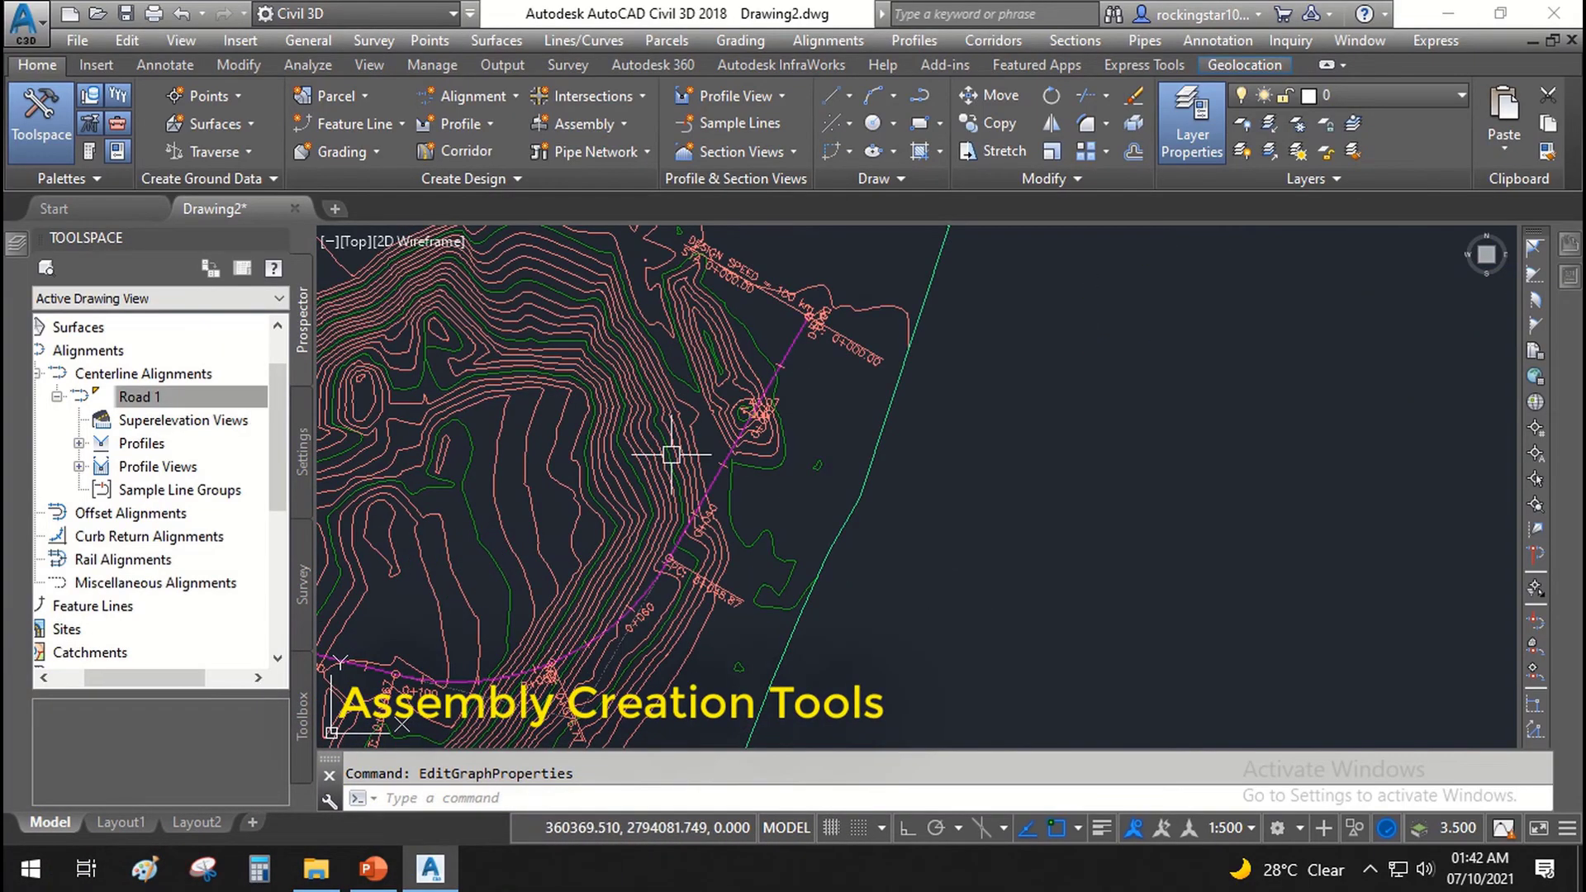
Fit the contoured site surface, Road 1 alignment and profile view on screen, and bring up the Corridors menu.
scroll(726, 513, "down", 5)
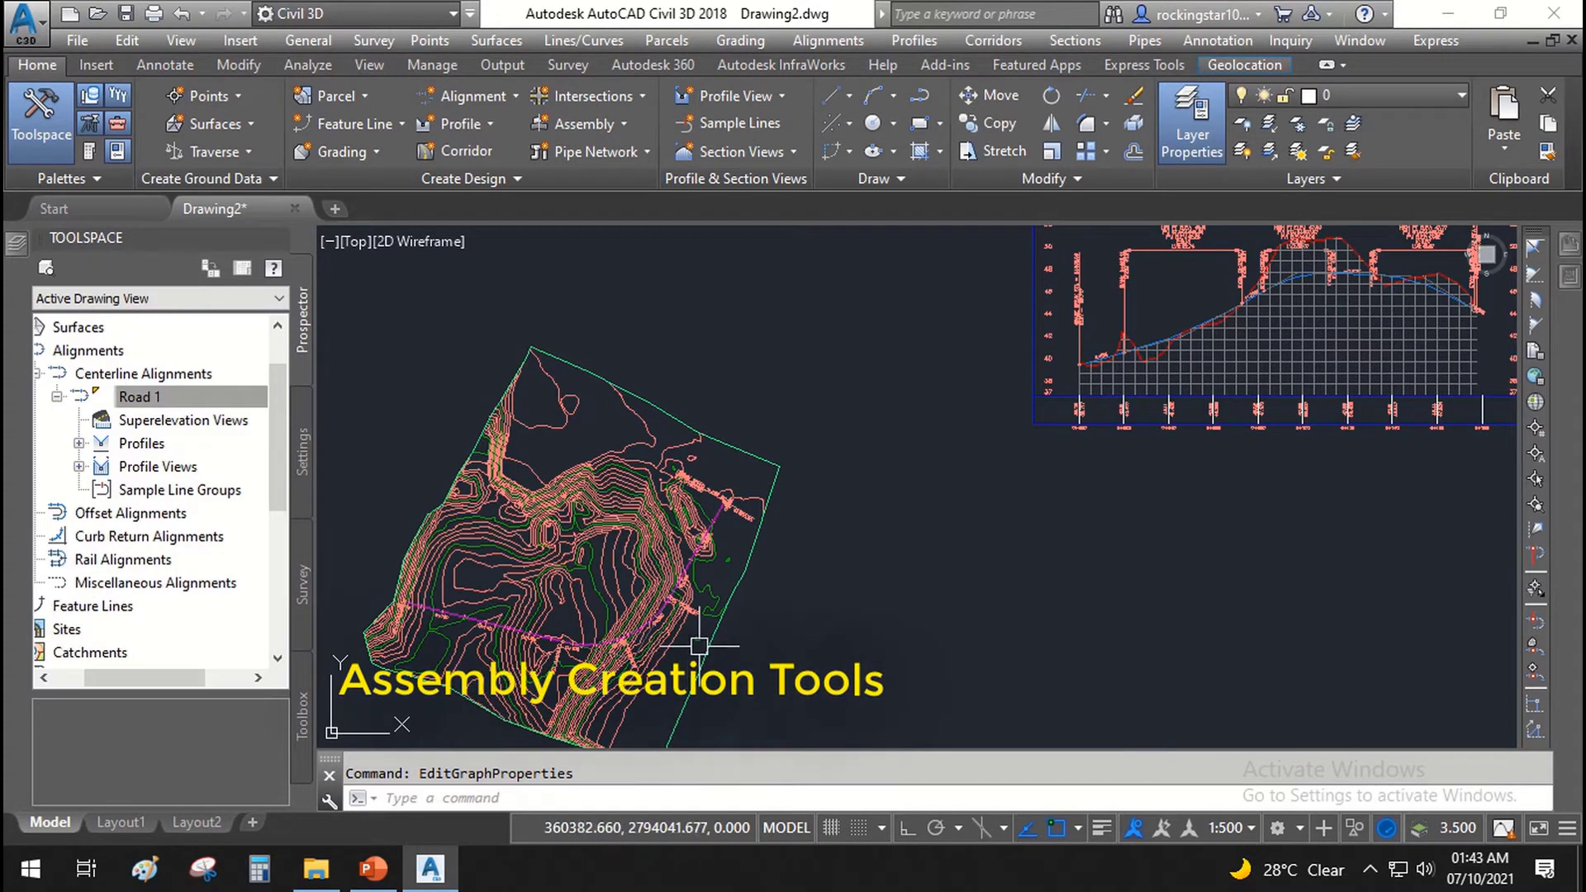
middle_click_drag(1056, 557, 1044, 584)
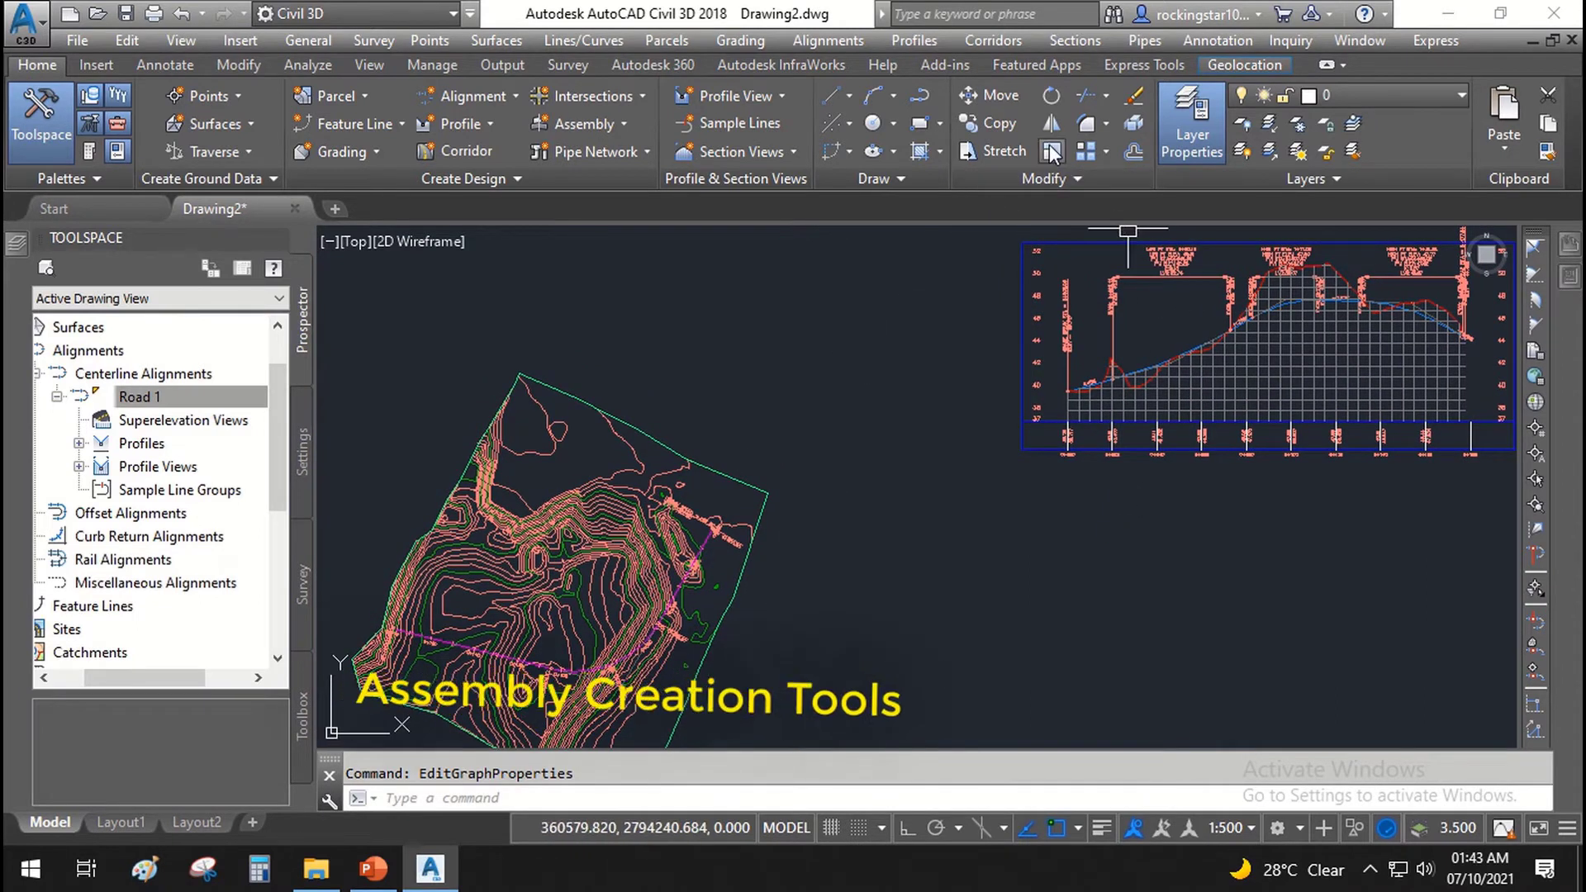
left_click(1015, 38)
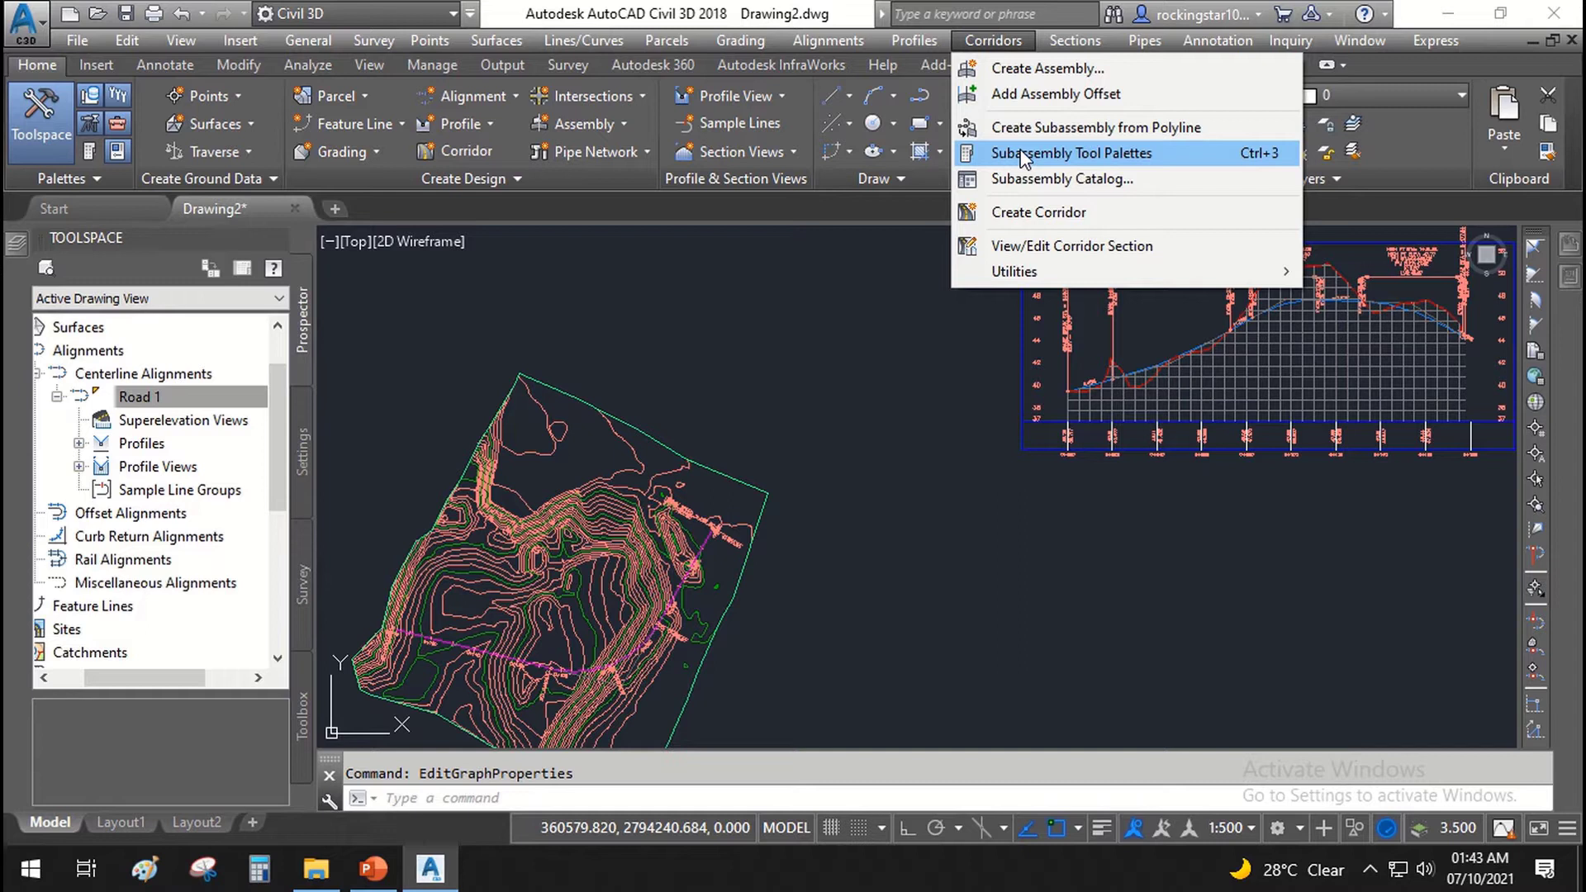
Browse the metric subassembly palettes: Medians, Curbs, Daylight, Generic, Conditional, Trench Pipes, Retaining Walls, Rehab, Bridge and Rail.
left_click(1096, 160)
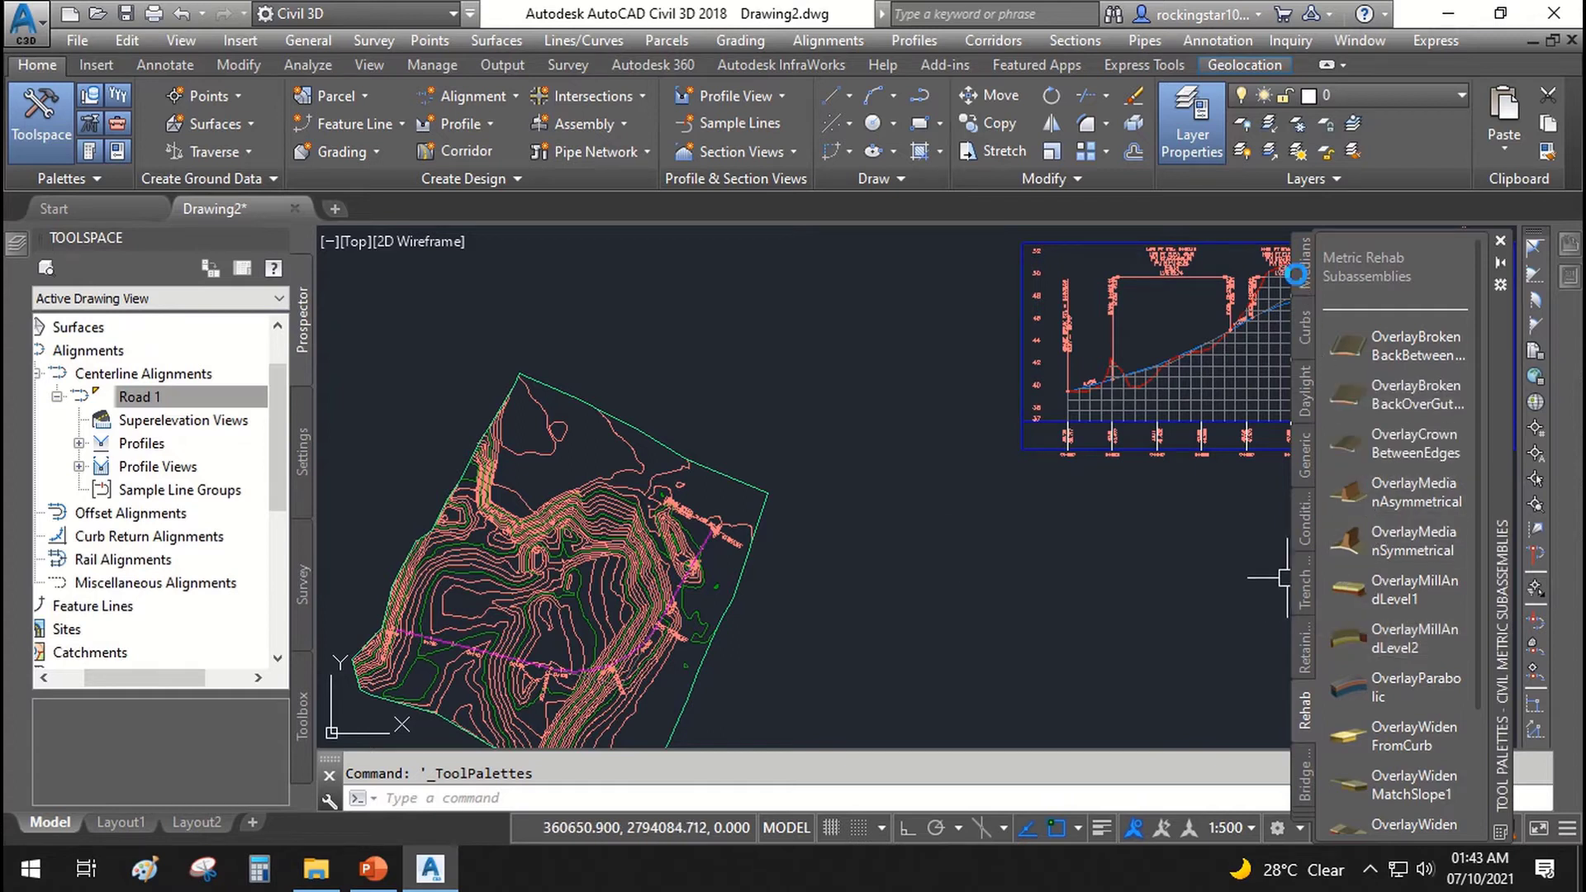
left_click(1306, 264)
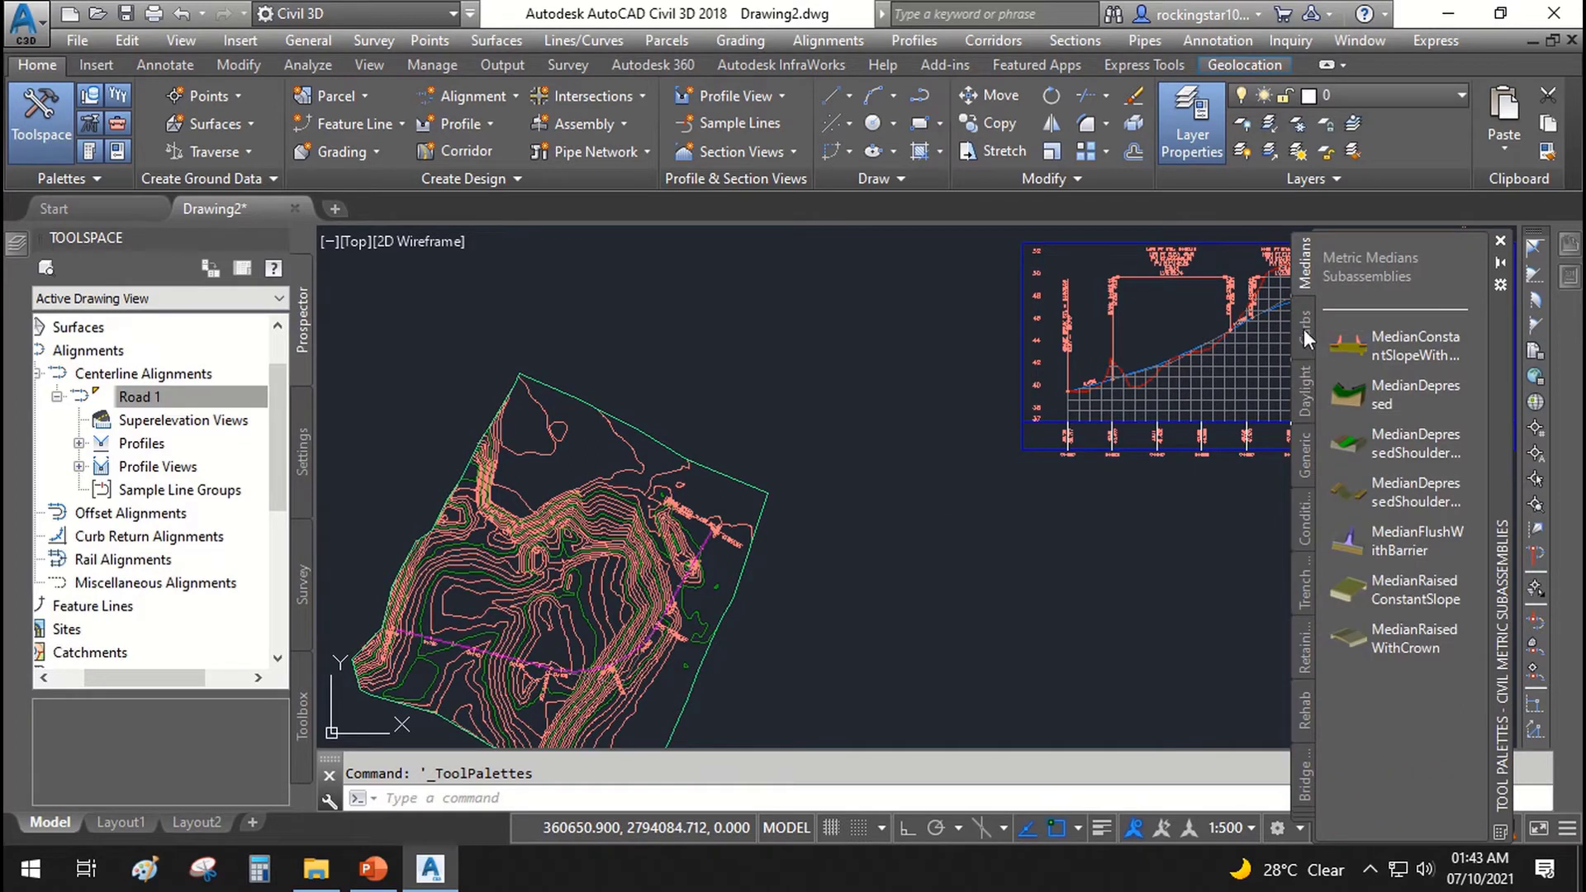
left_click(1304, 329)
left_click(1303, 411)
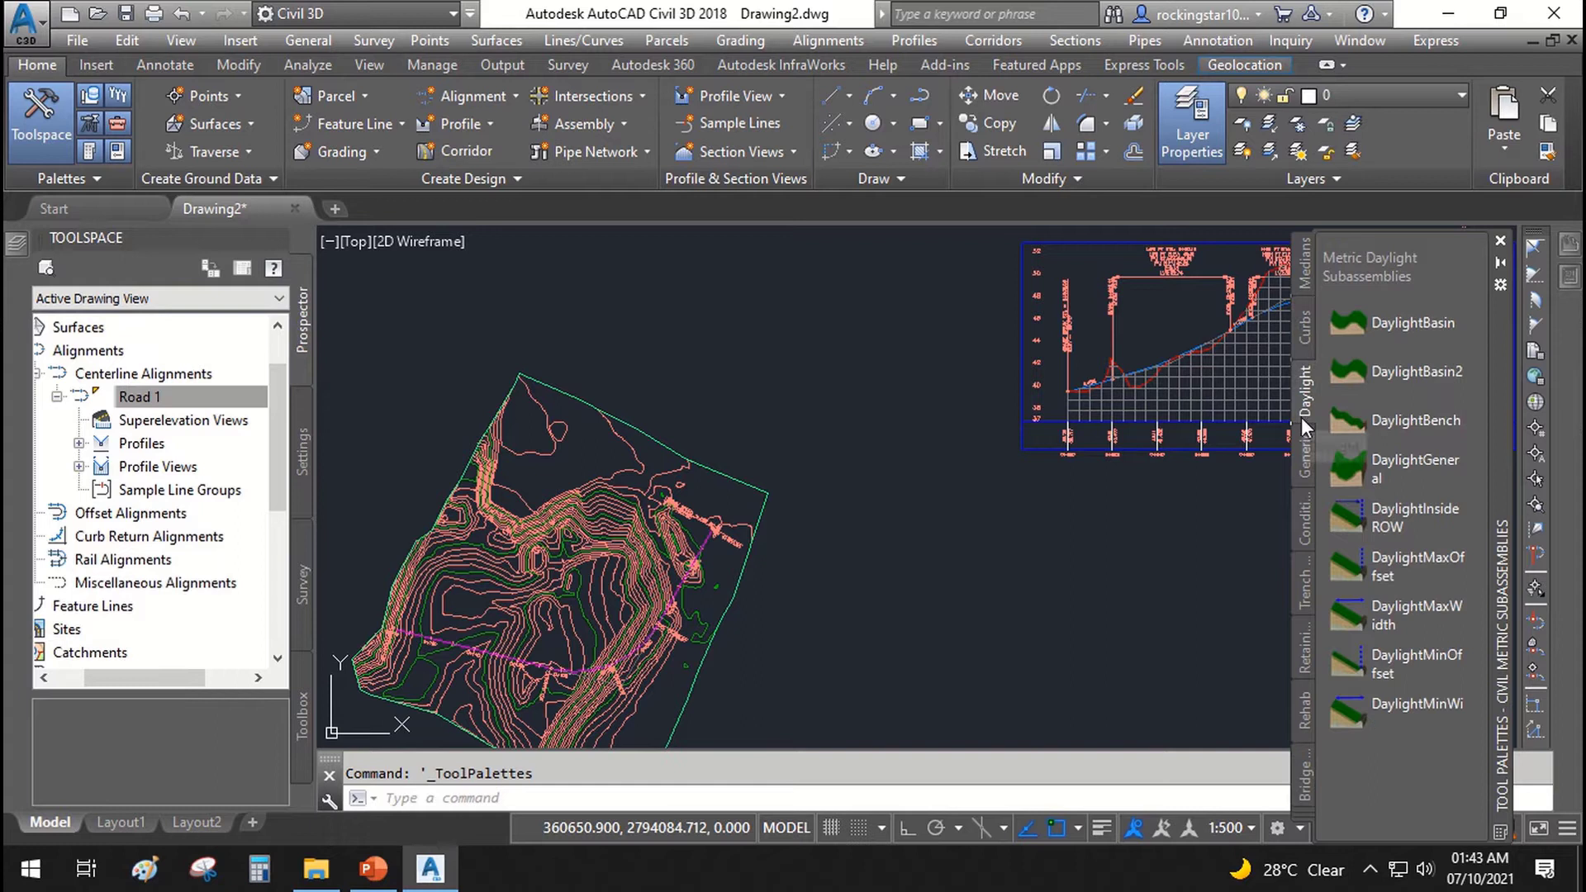
left_click(1307, 461)
left_click(1305, 528)
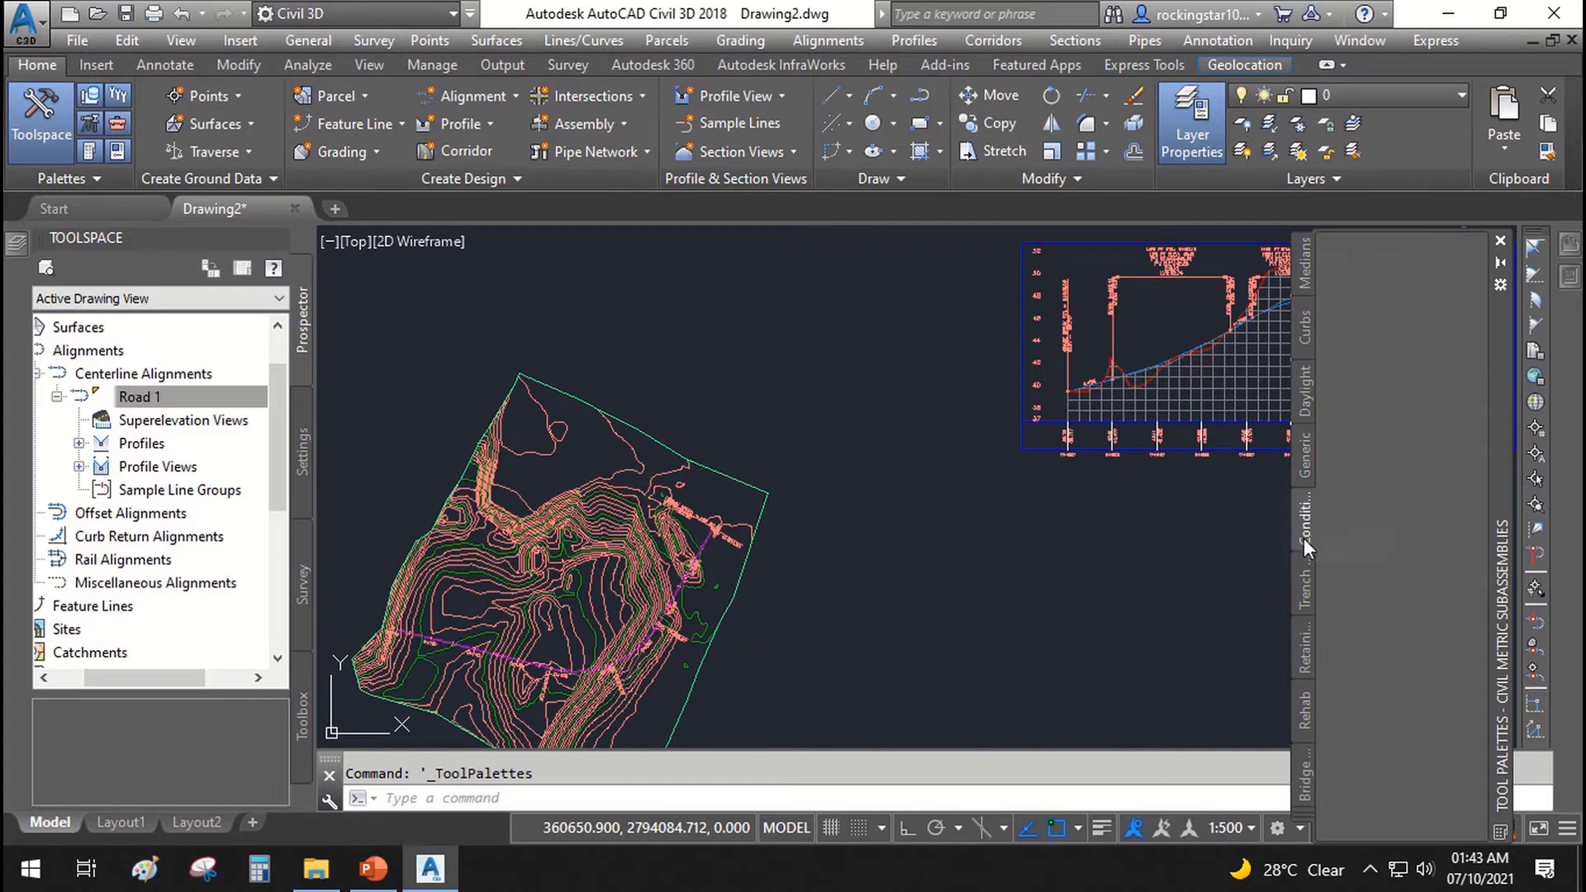
left_click(1304, 587)
left_click(1304, 648)
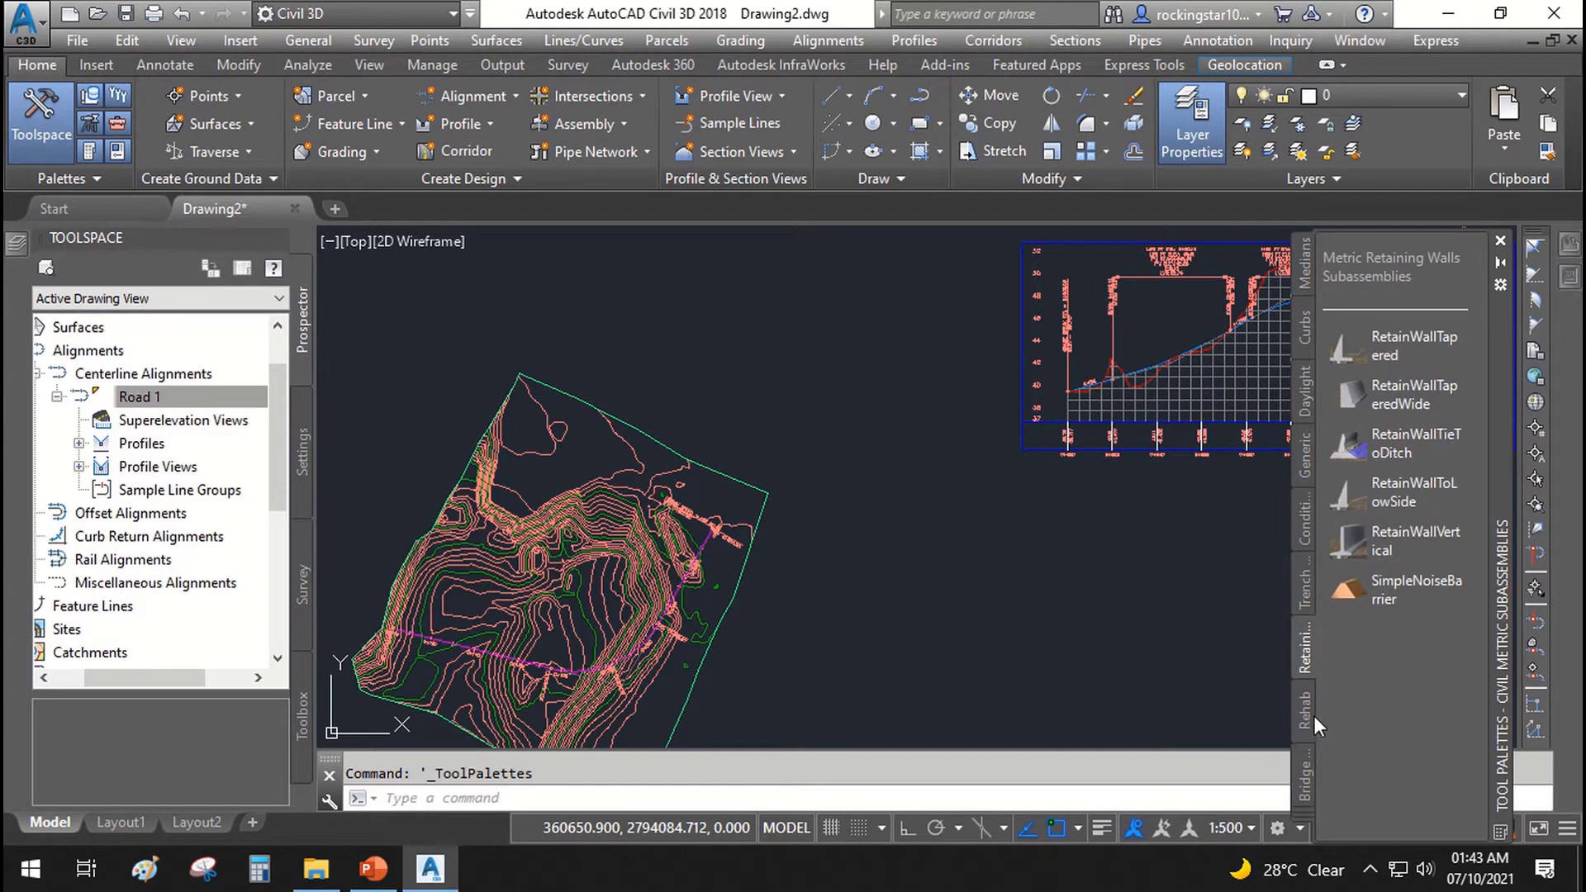
left_click(1309, 714)
left_click(1310, 767)
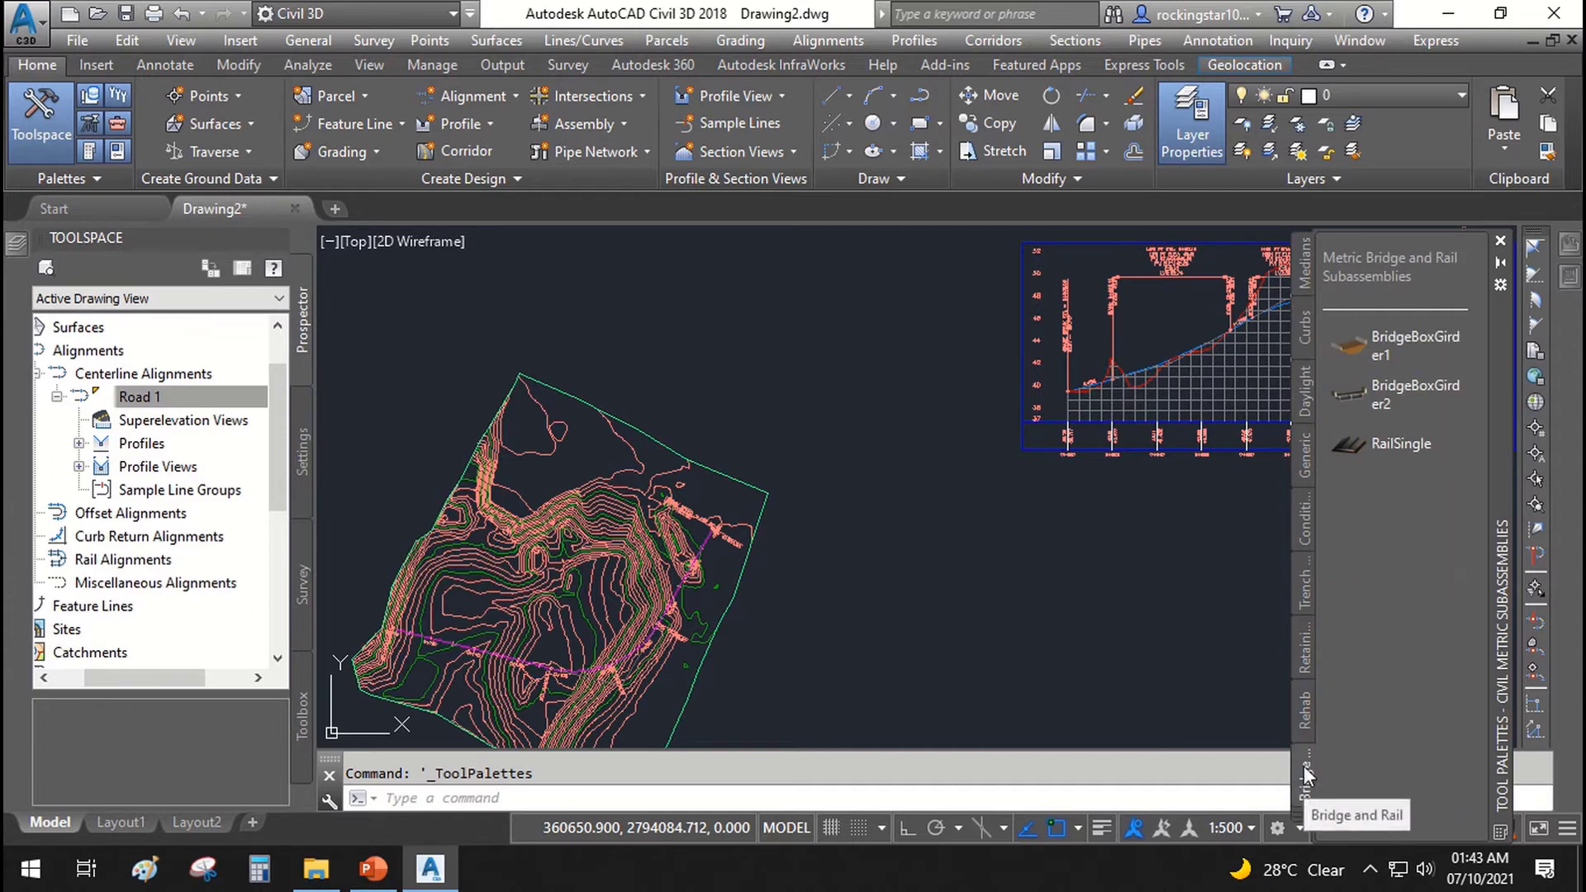
left_click(990, 41)
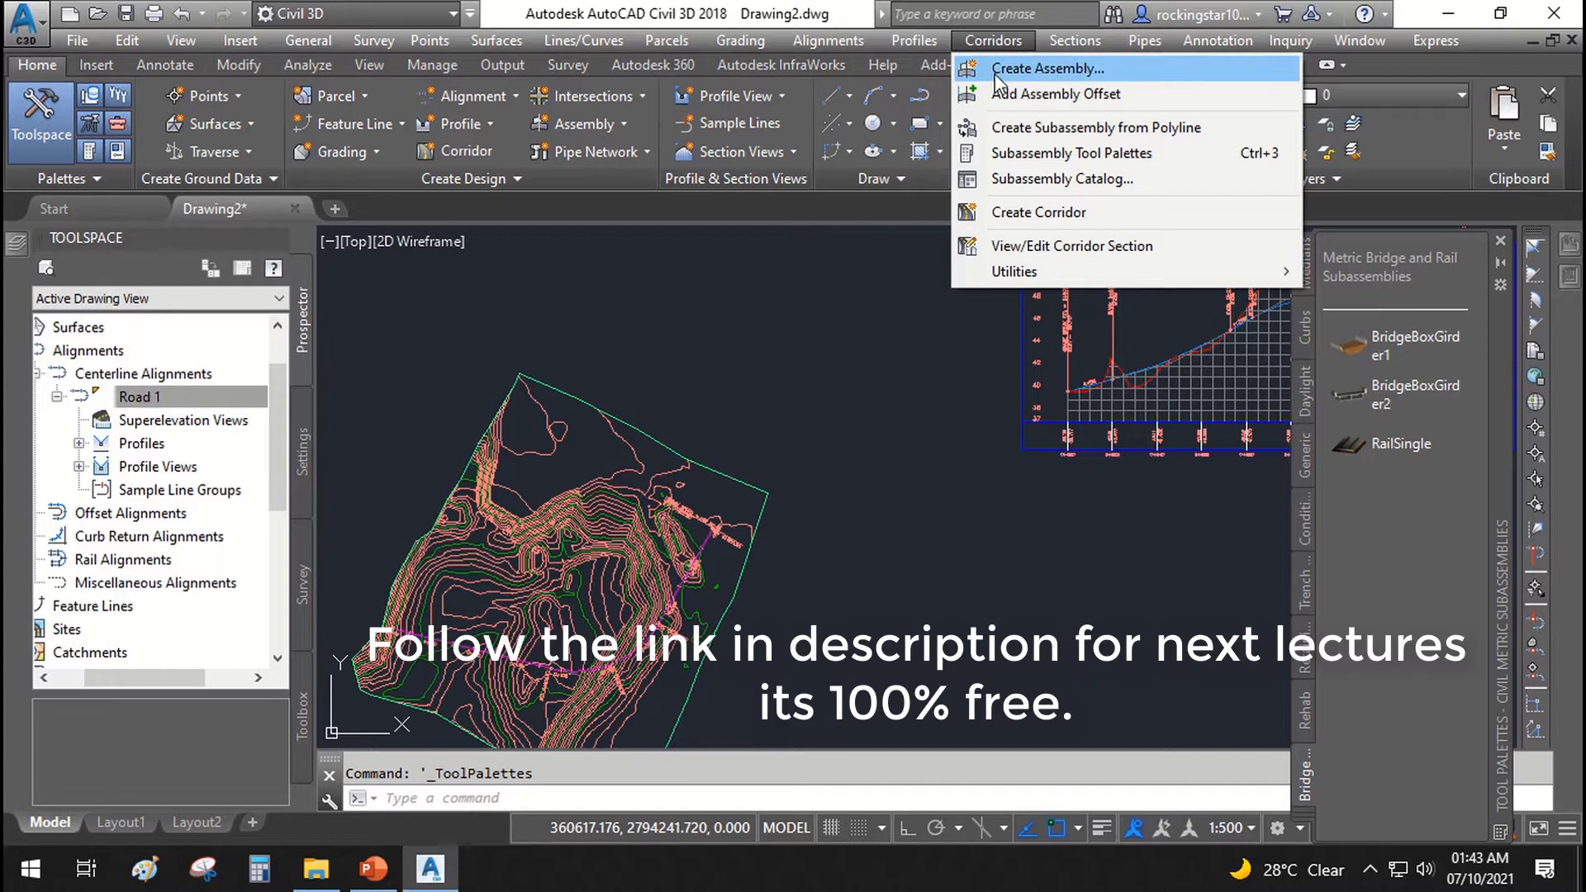
Create an assembly named RD1 and place its baseline in empty drawing space.
left_click(995, 71)
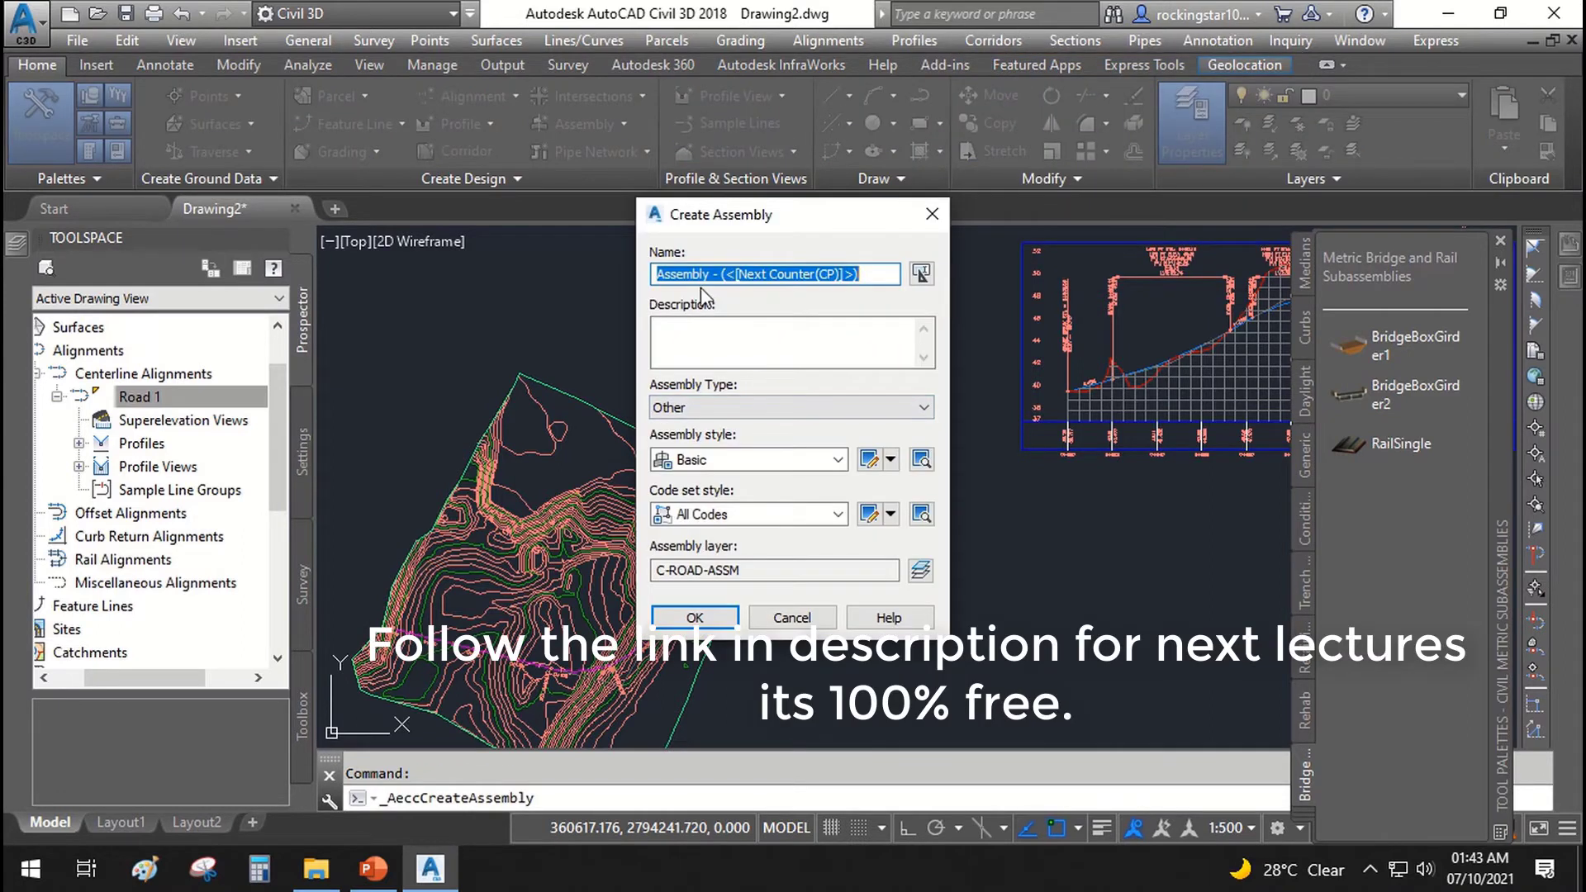
type("R")
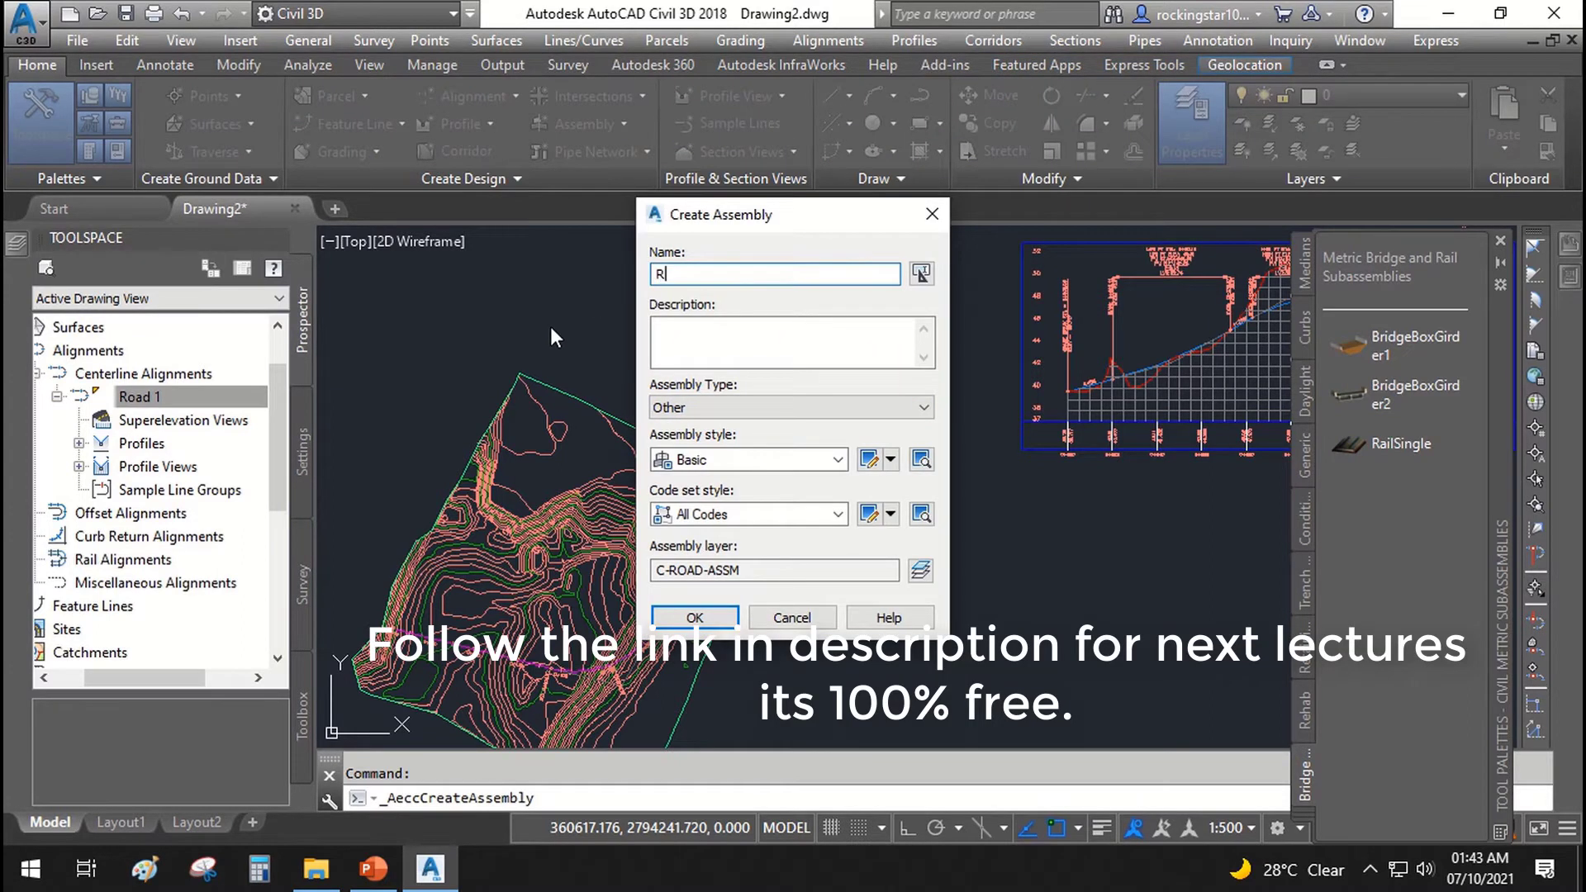
type("D1")
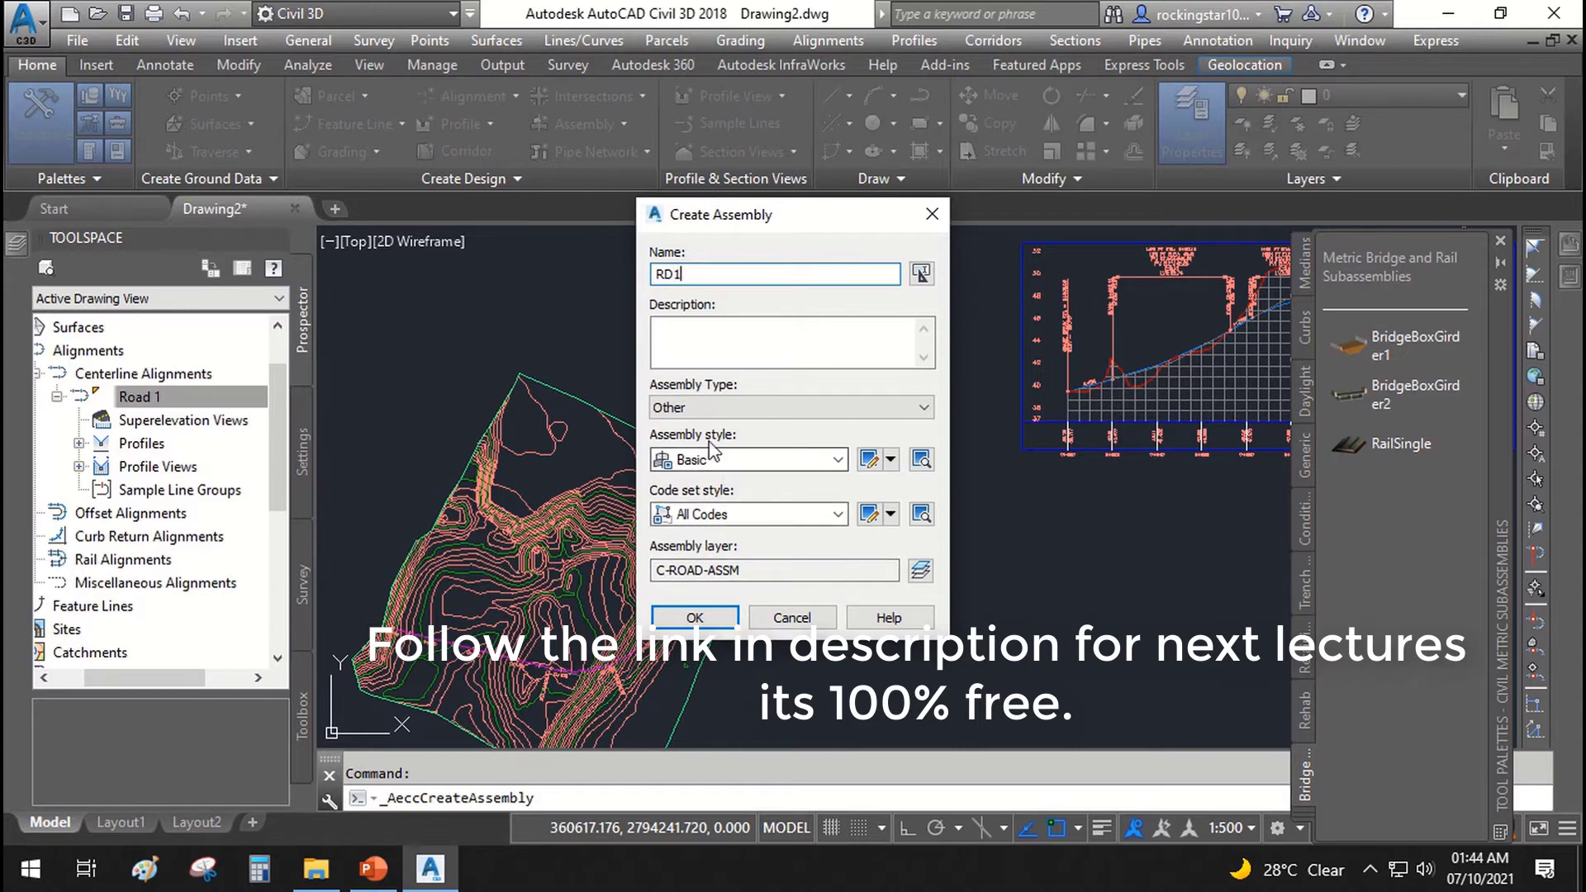
left_click(682, 620)
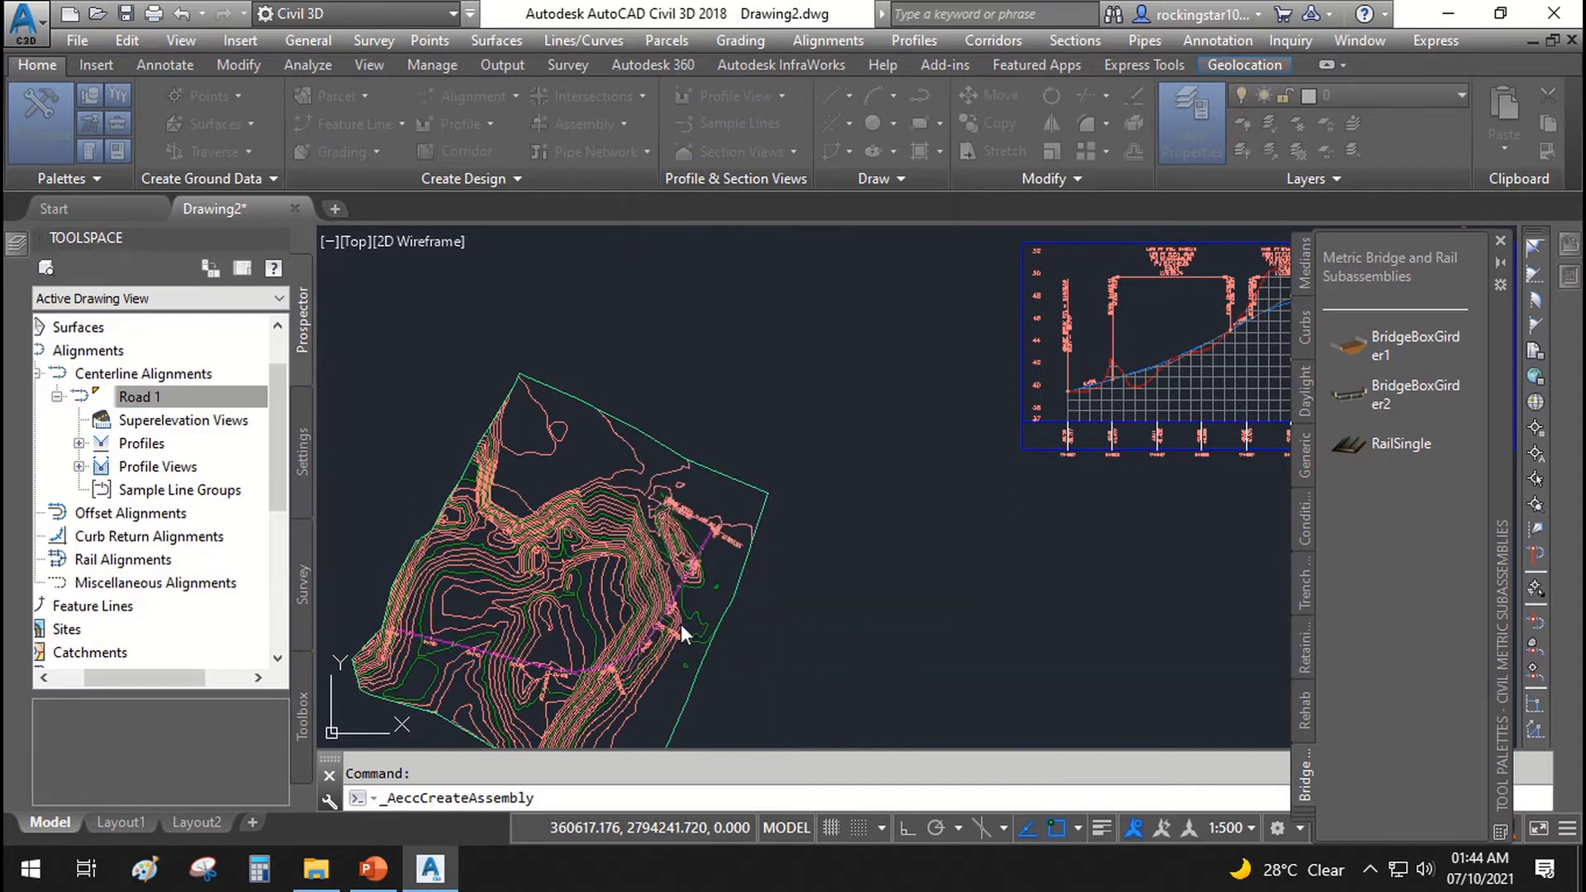
left_click(890, 516)
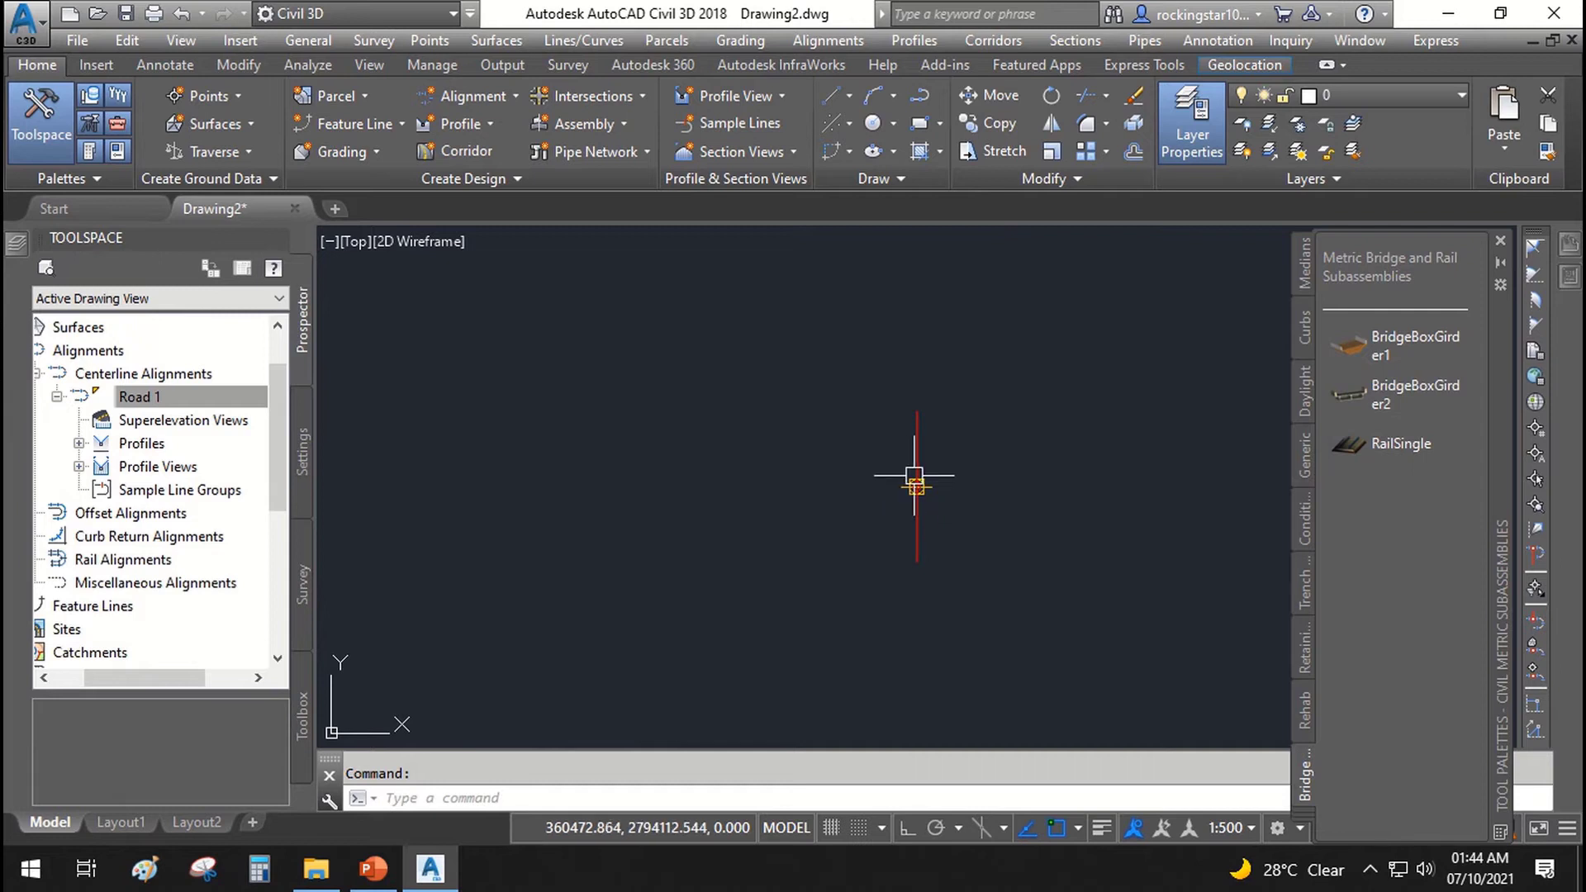
left_click(919, 440)
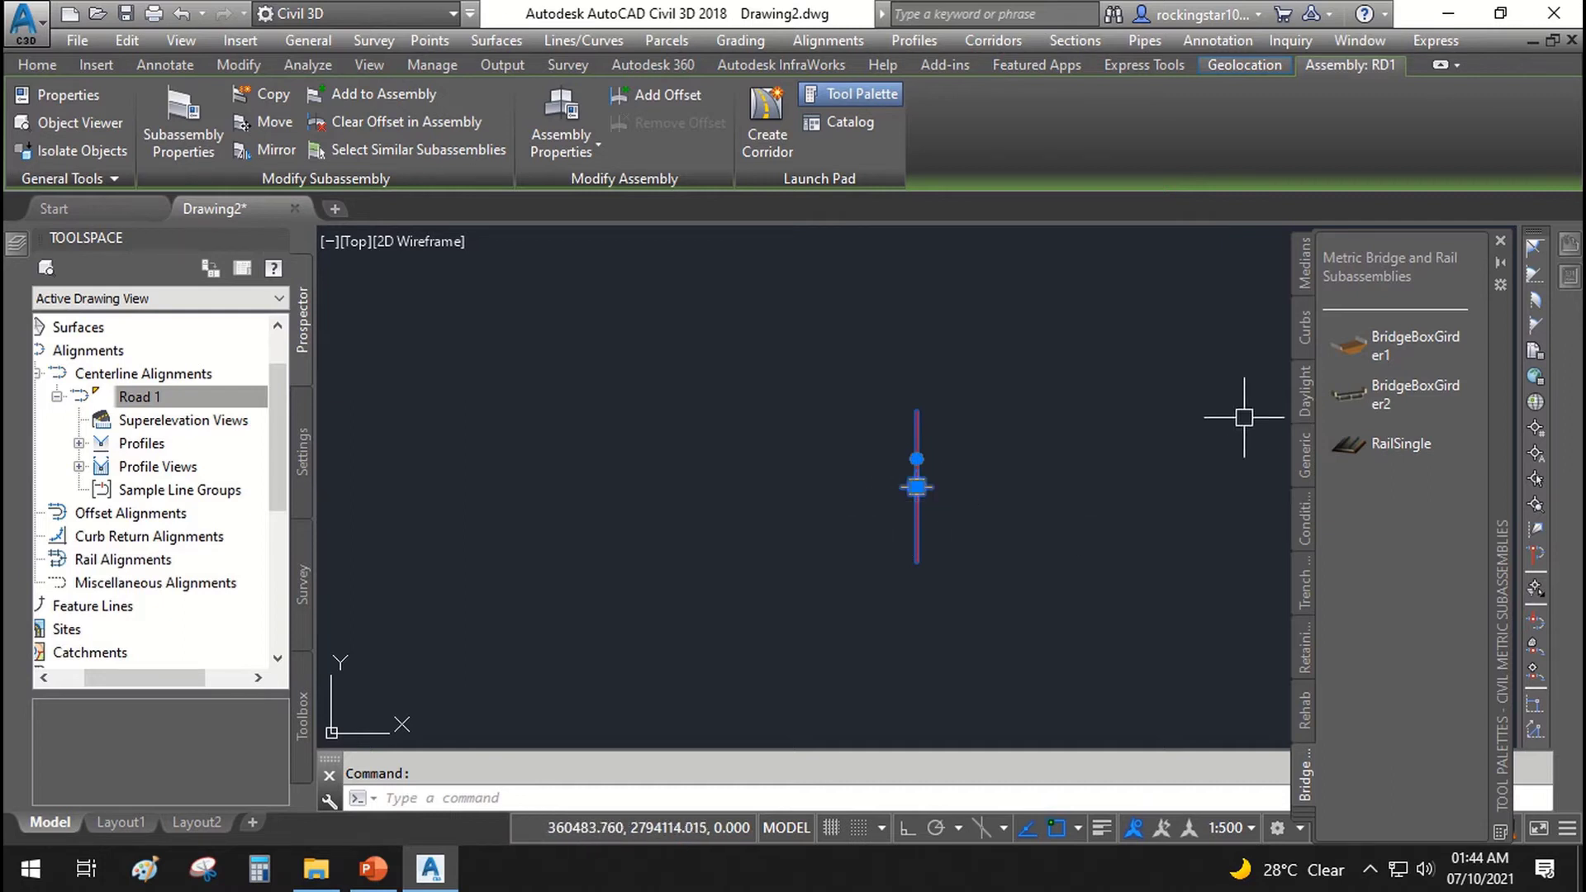
key("Escape")
Pan the RD1 baseline to the left and switch the tool palettes to the metric Basic subassemblies.
middle_click_drag(964, 542, 542, 595)
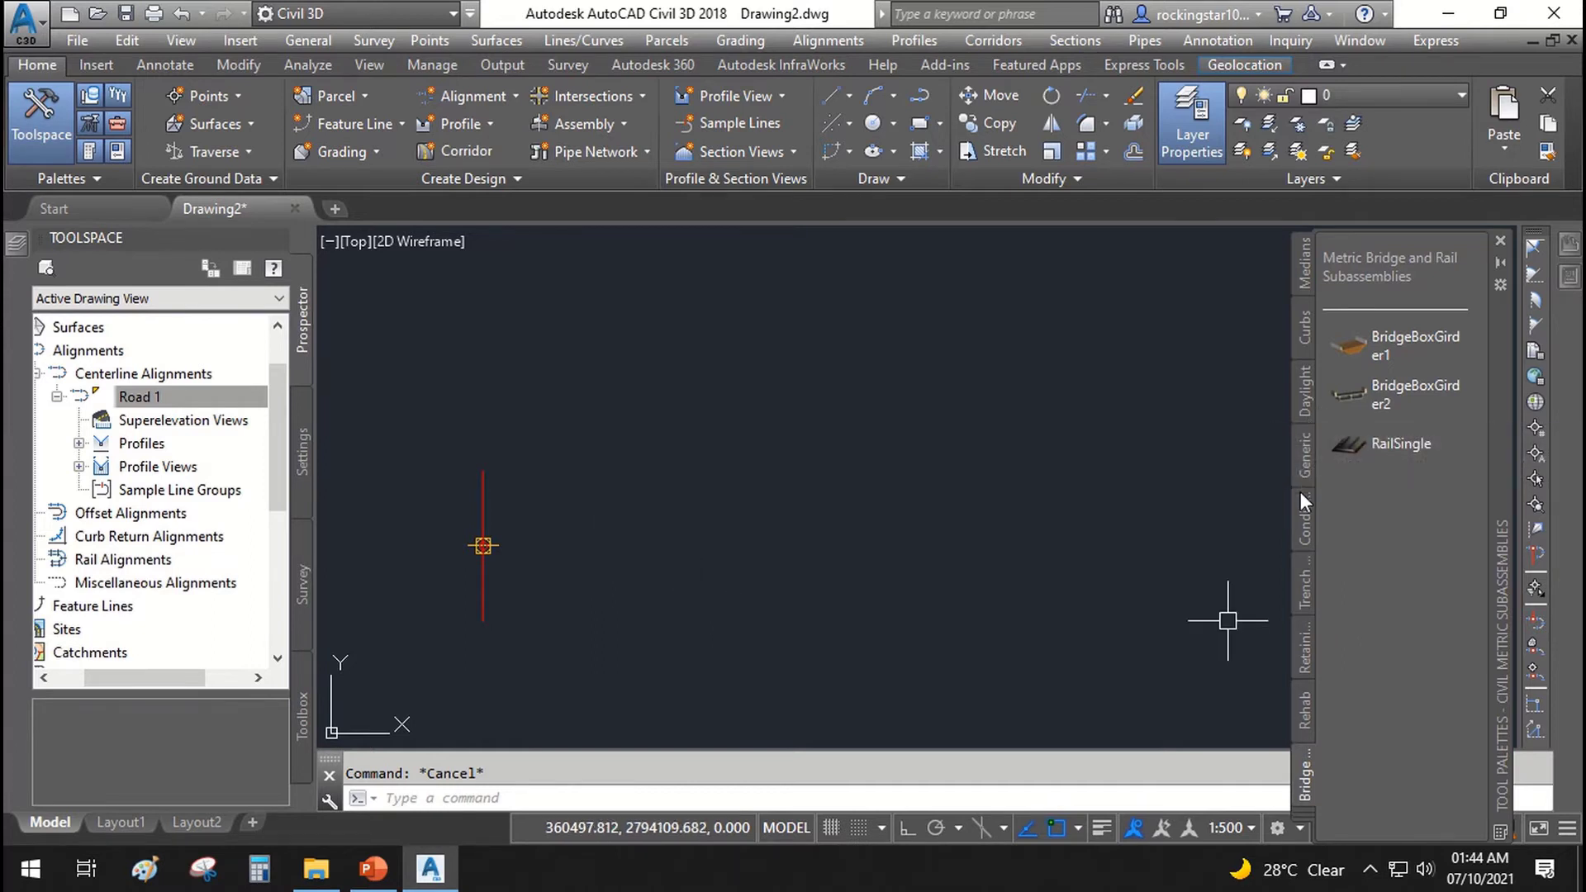
left_click(1303, 456)
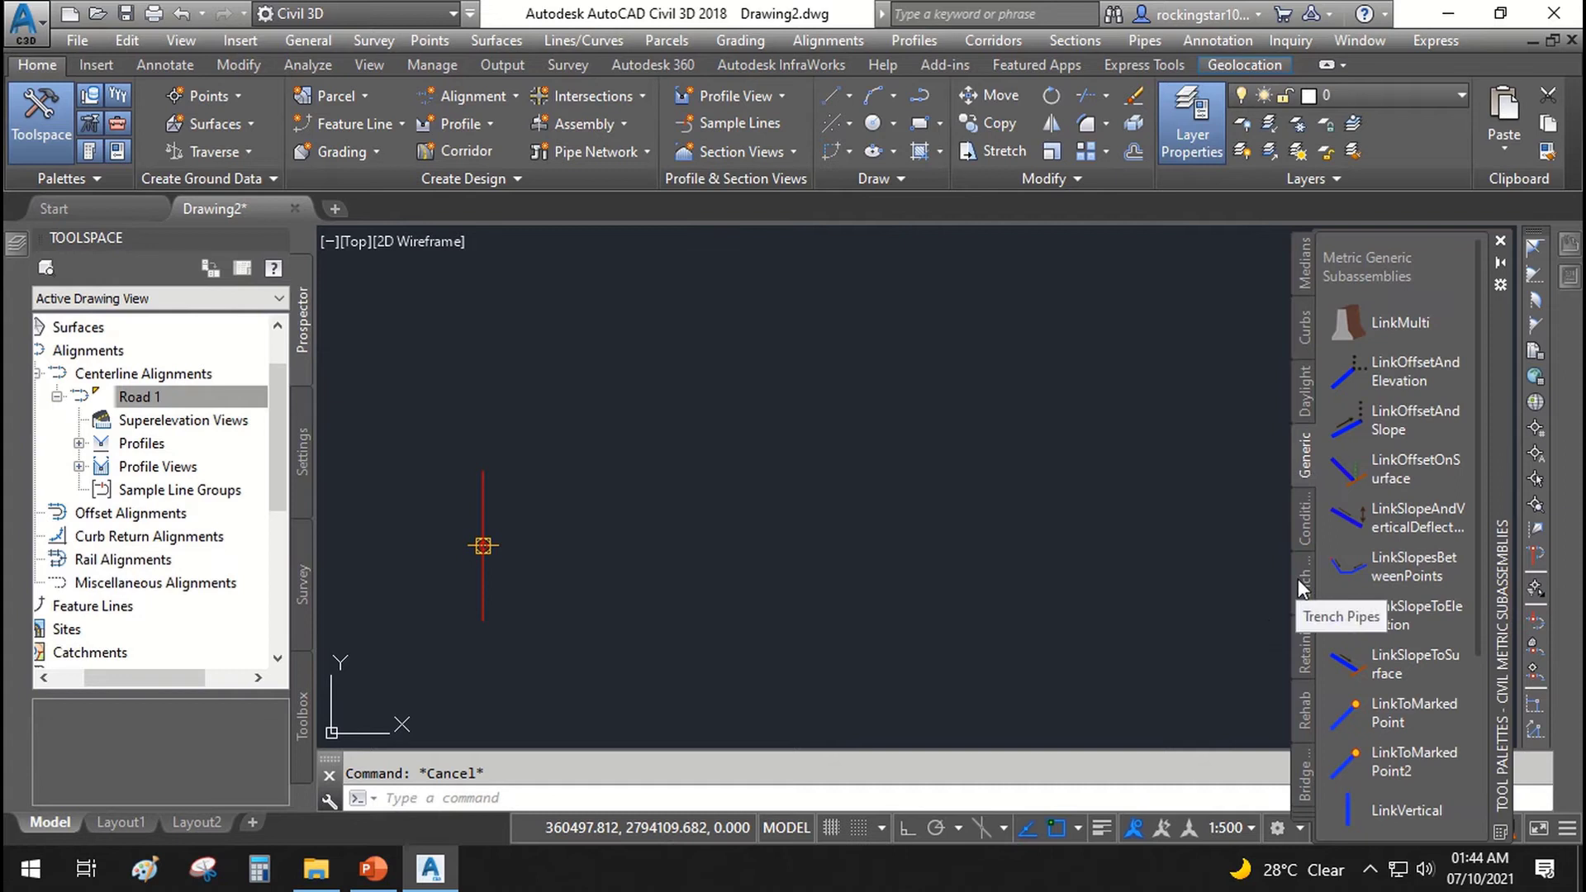
left_click(1306, 534)
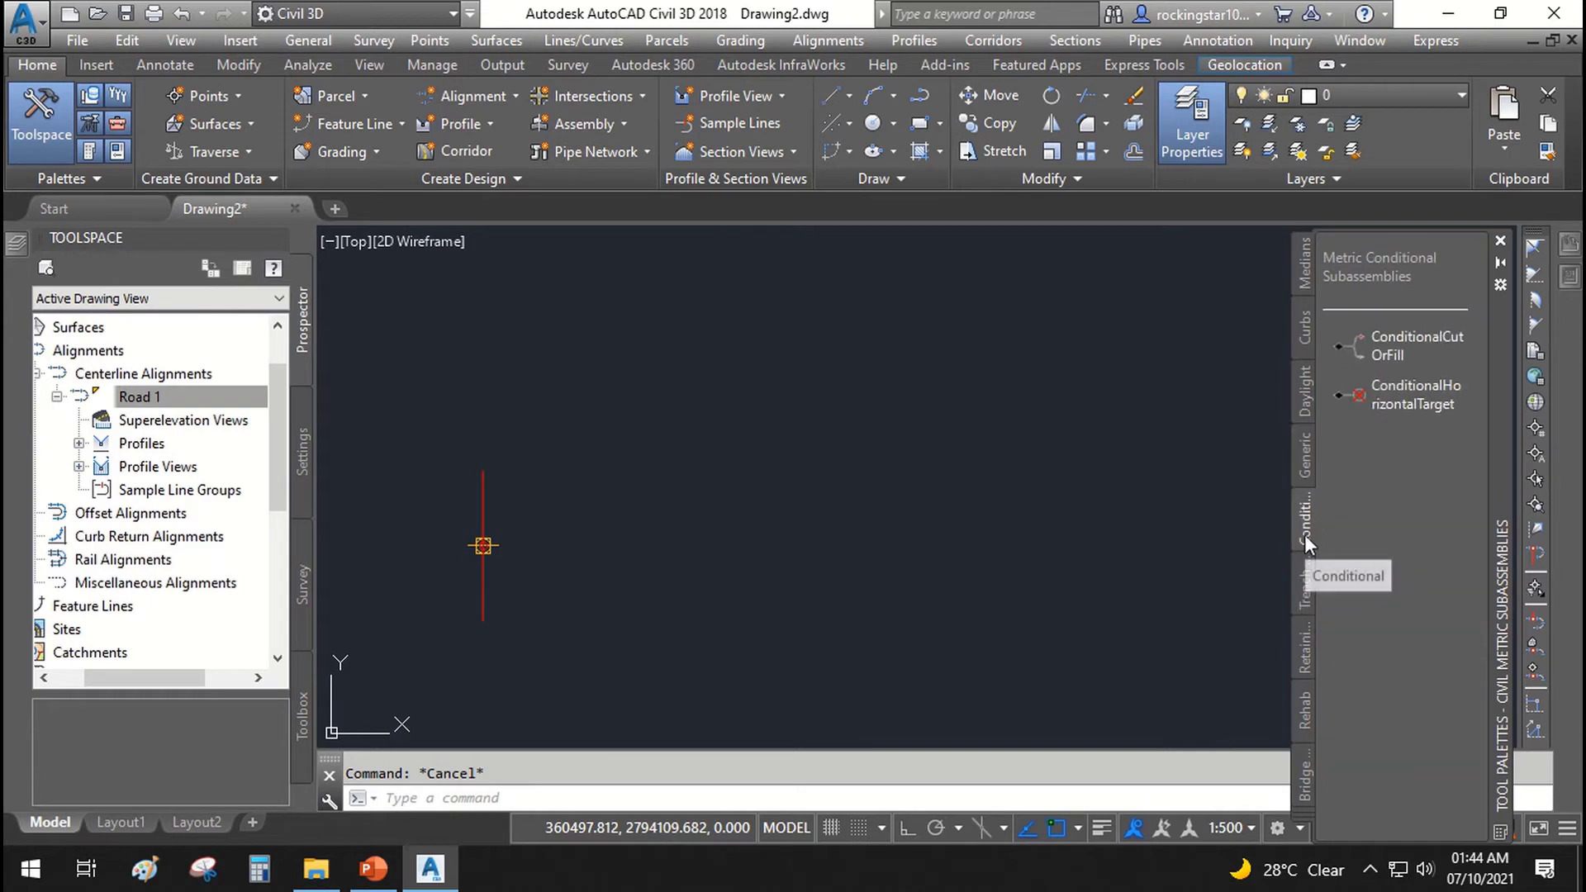
left_click(1311, 277)
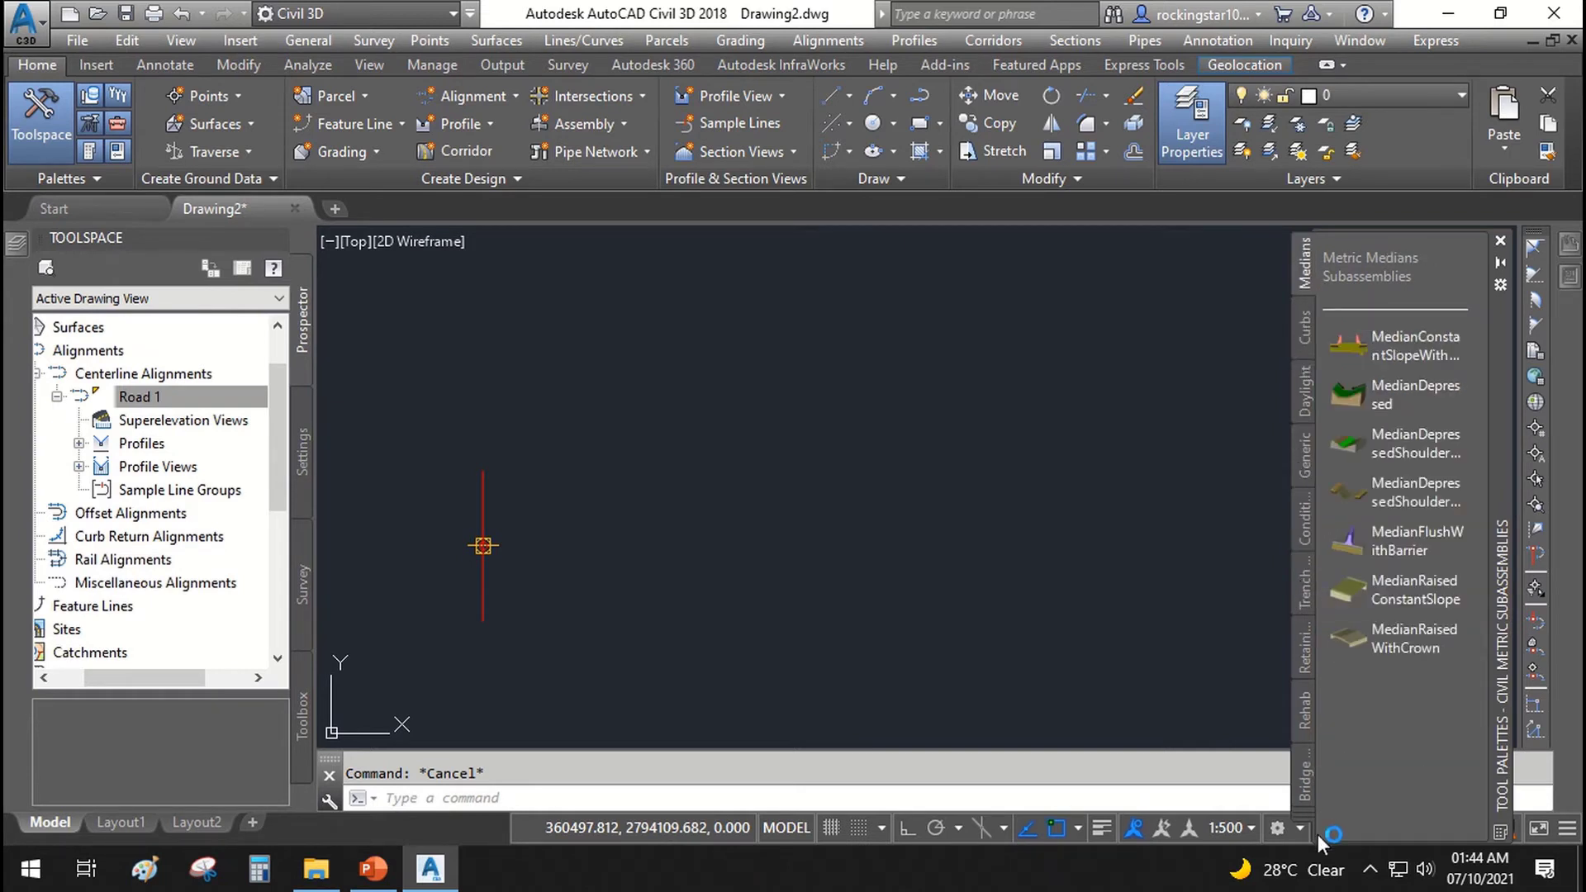
left_click(1307, 810)
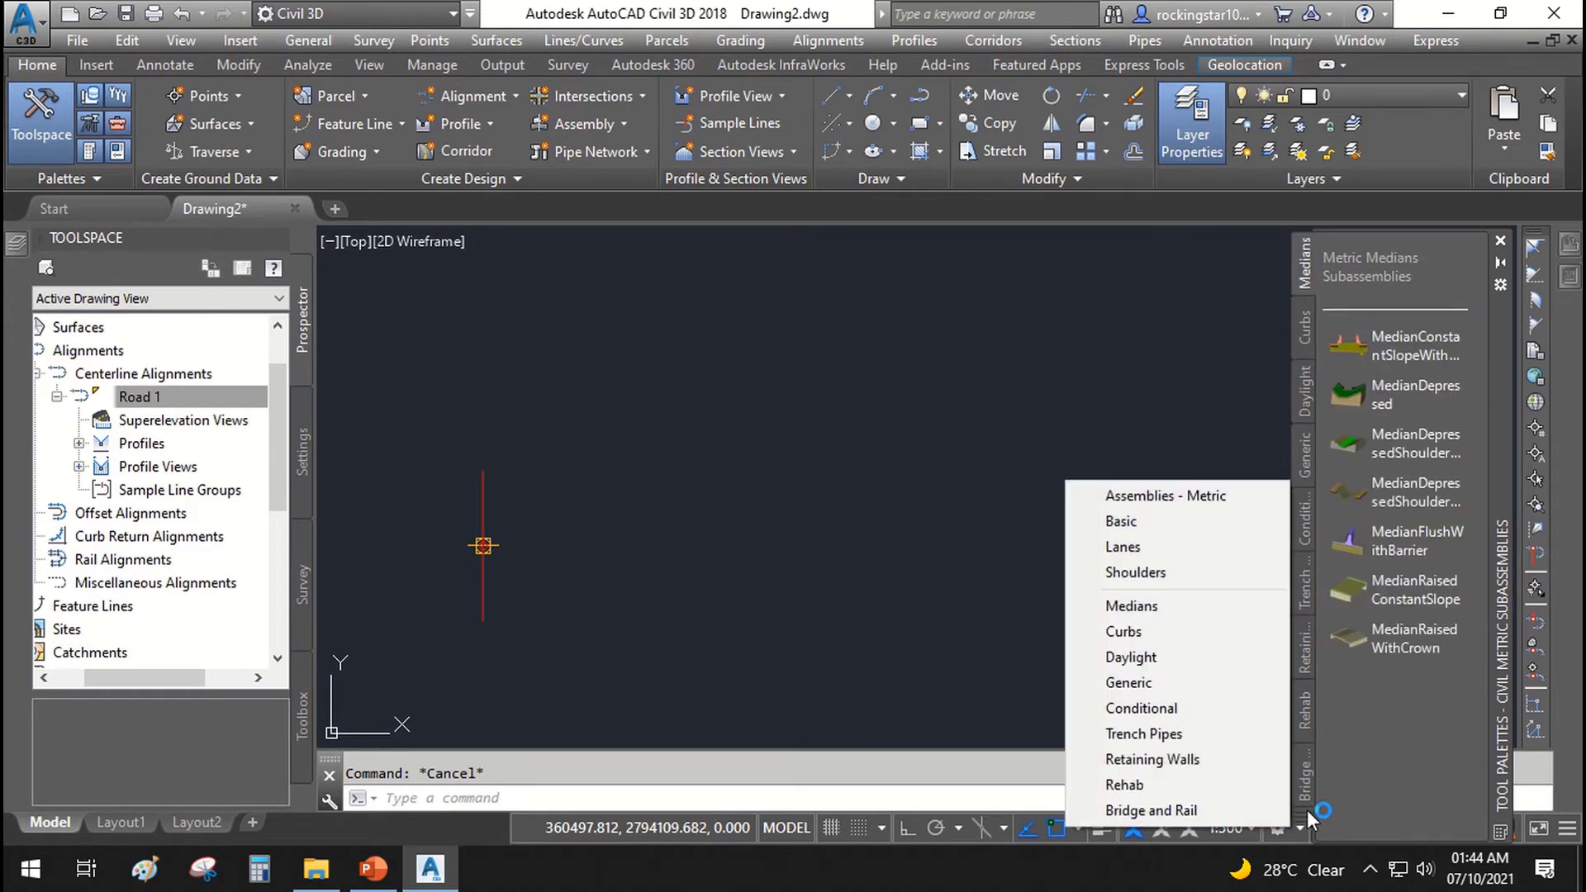
left_click(1187, 499)
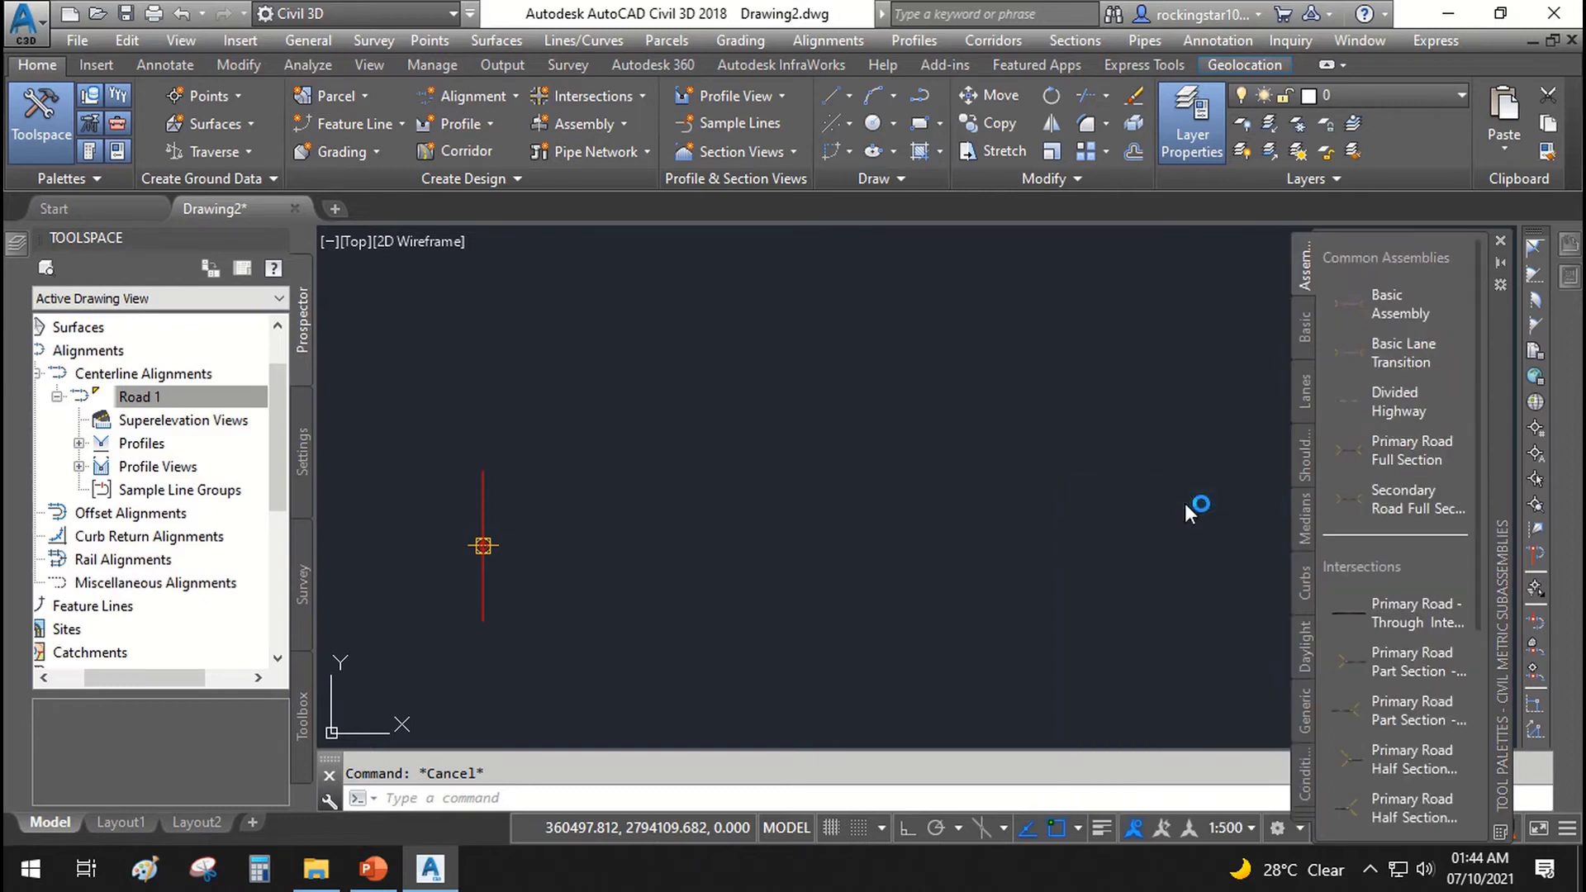
left_click(1307, 815)
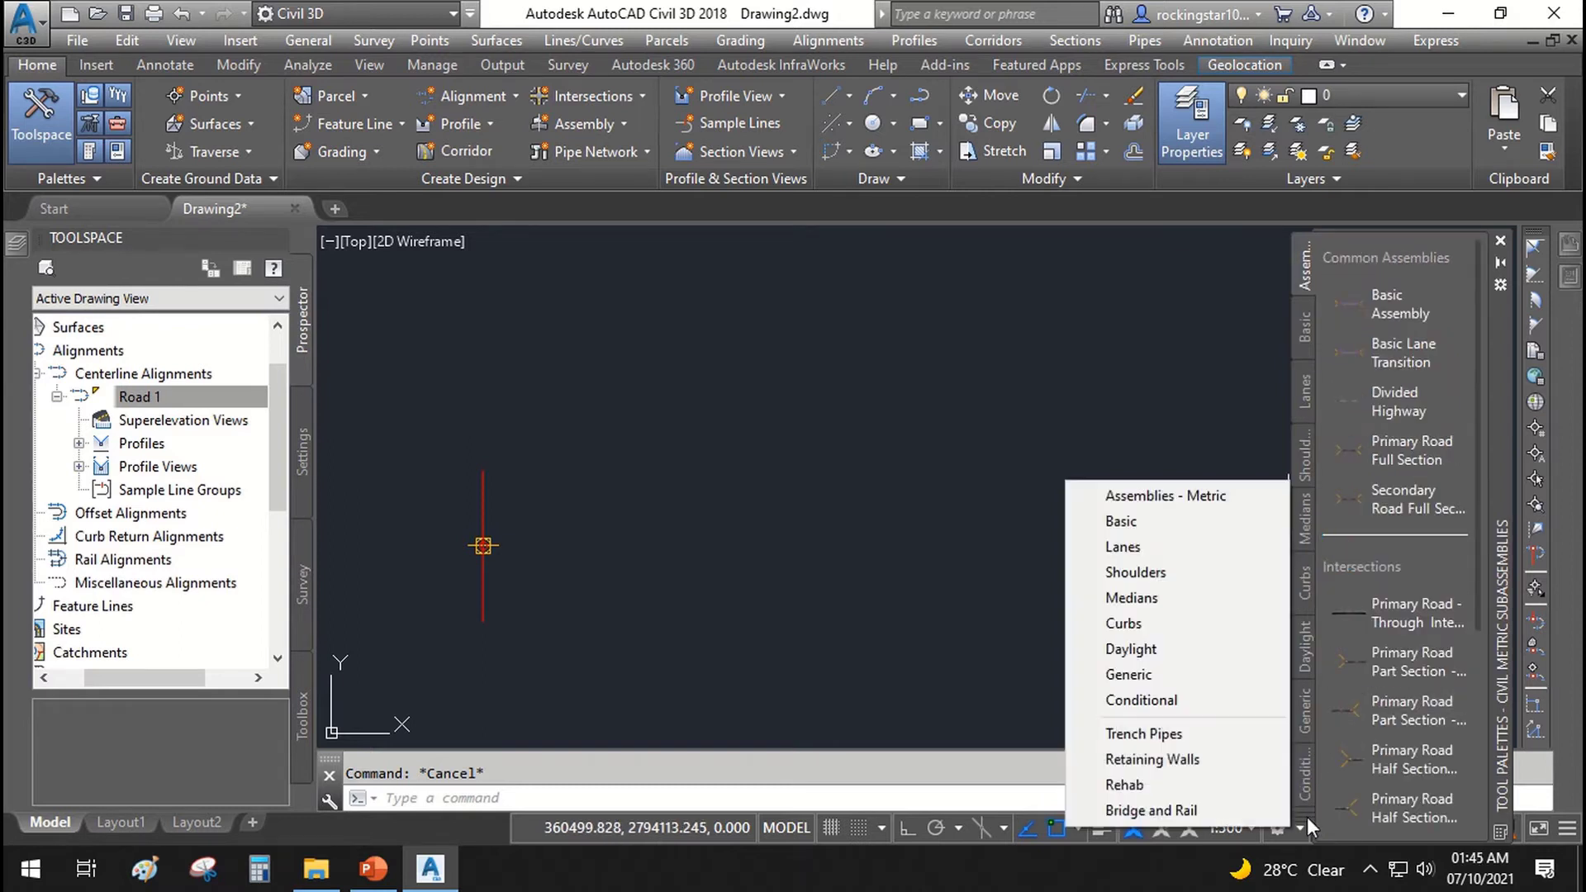
left_click(1185, 521)
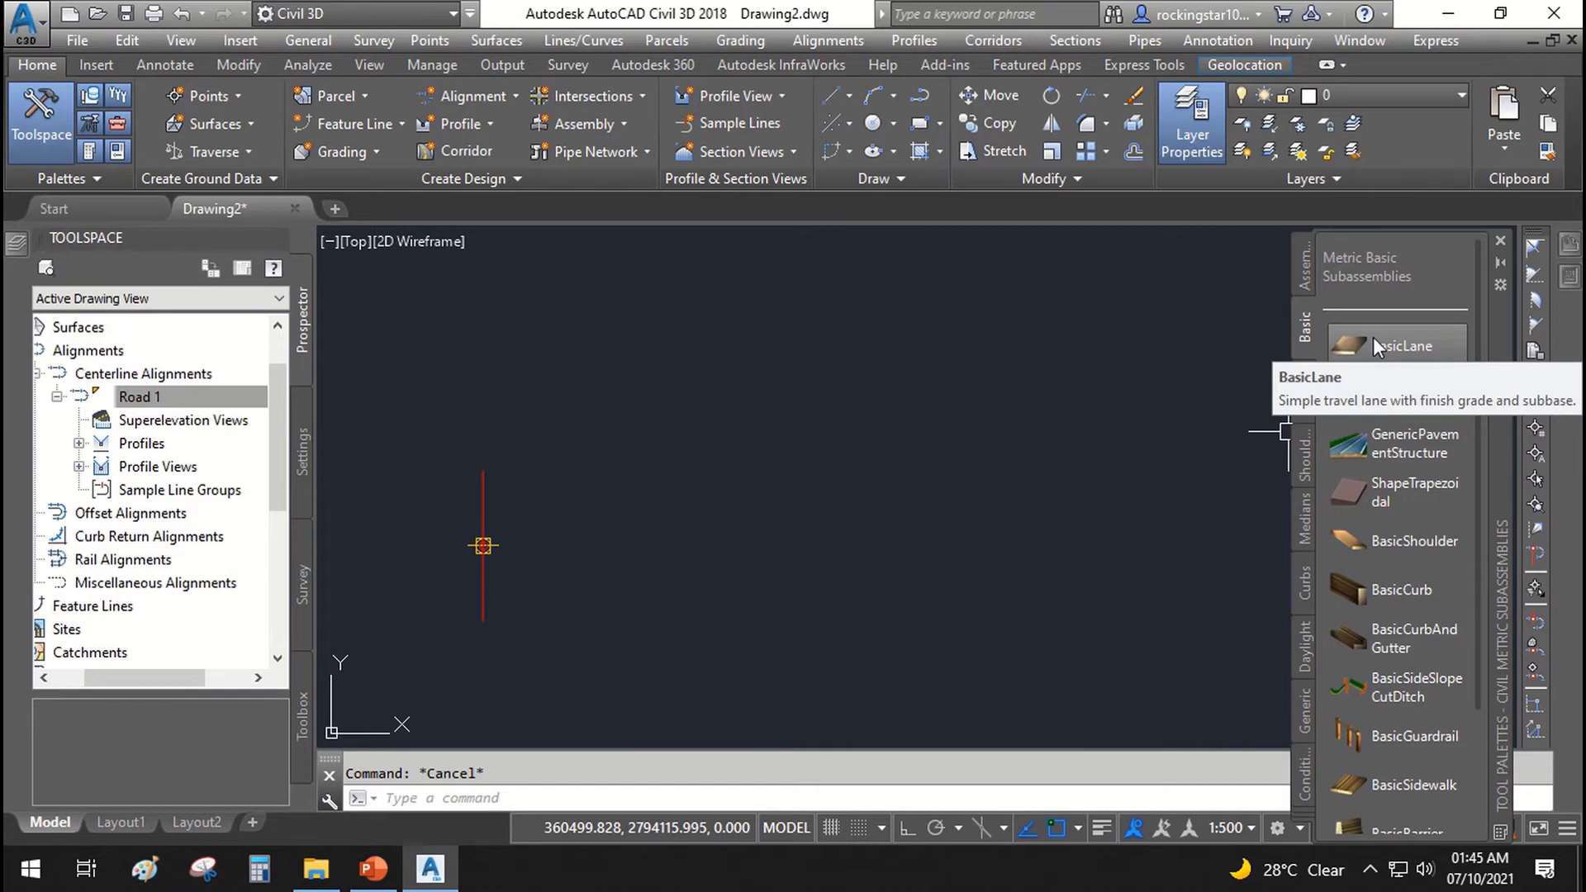
Attach a right-side BasicLane, 3.5 m wide and 0.5 m deep at -2.00%, to the RD1 baseline marker.
left_click(1373, 338)
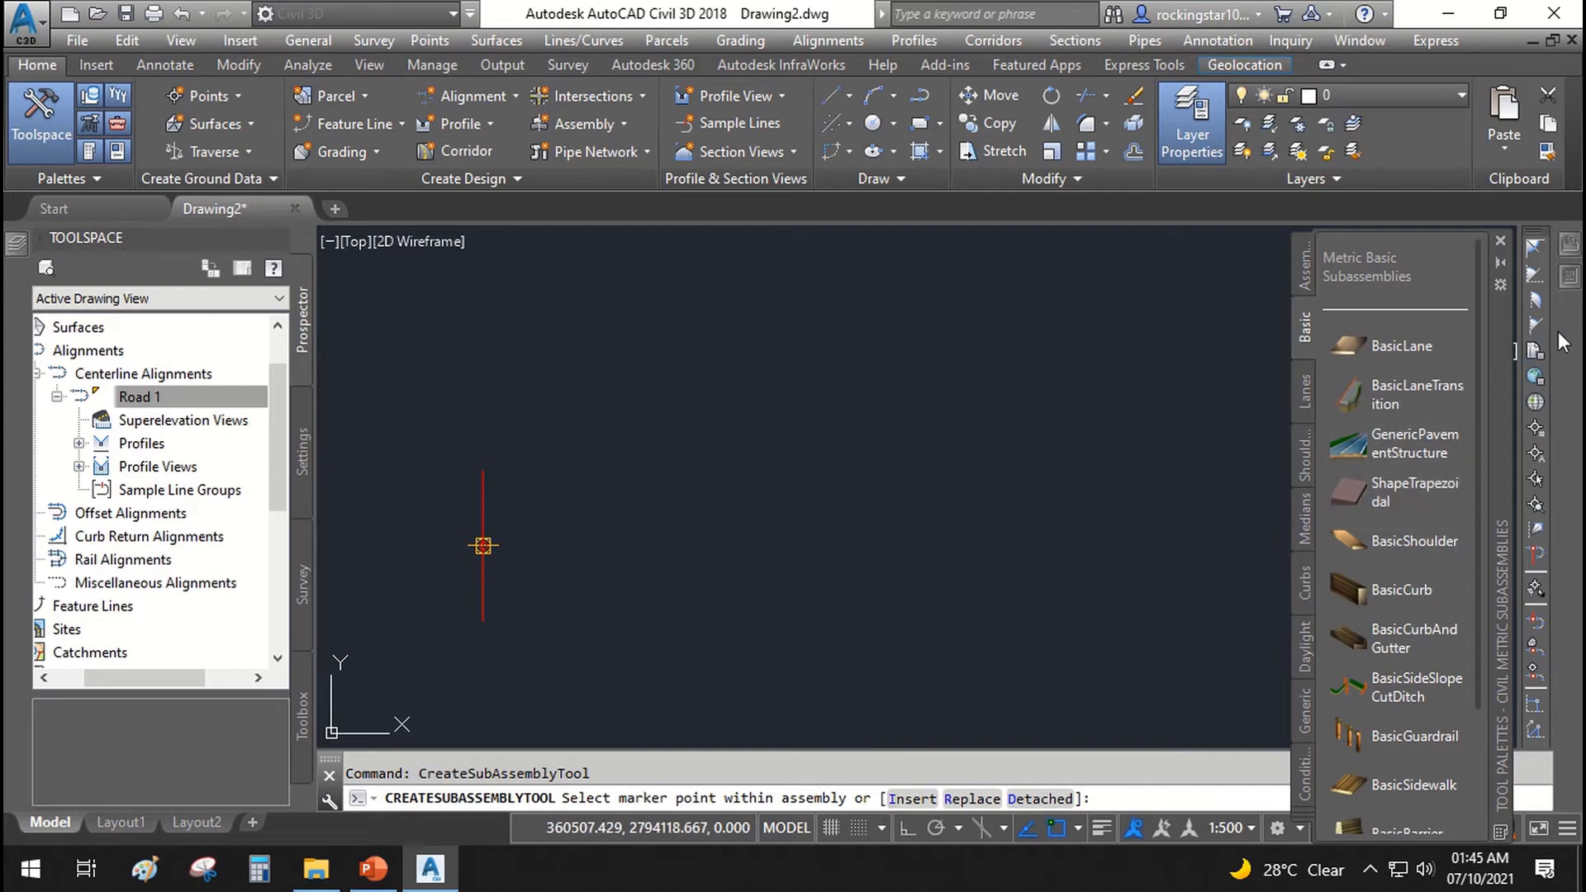
left_click(1570, 280)
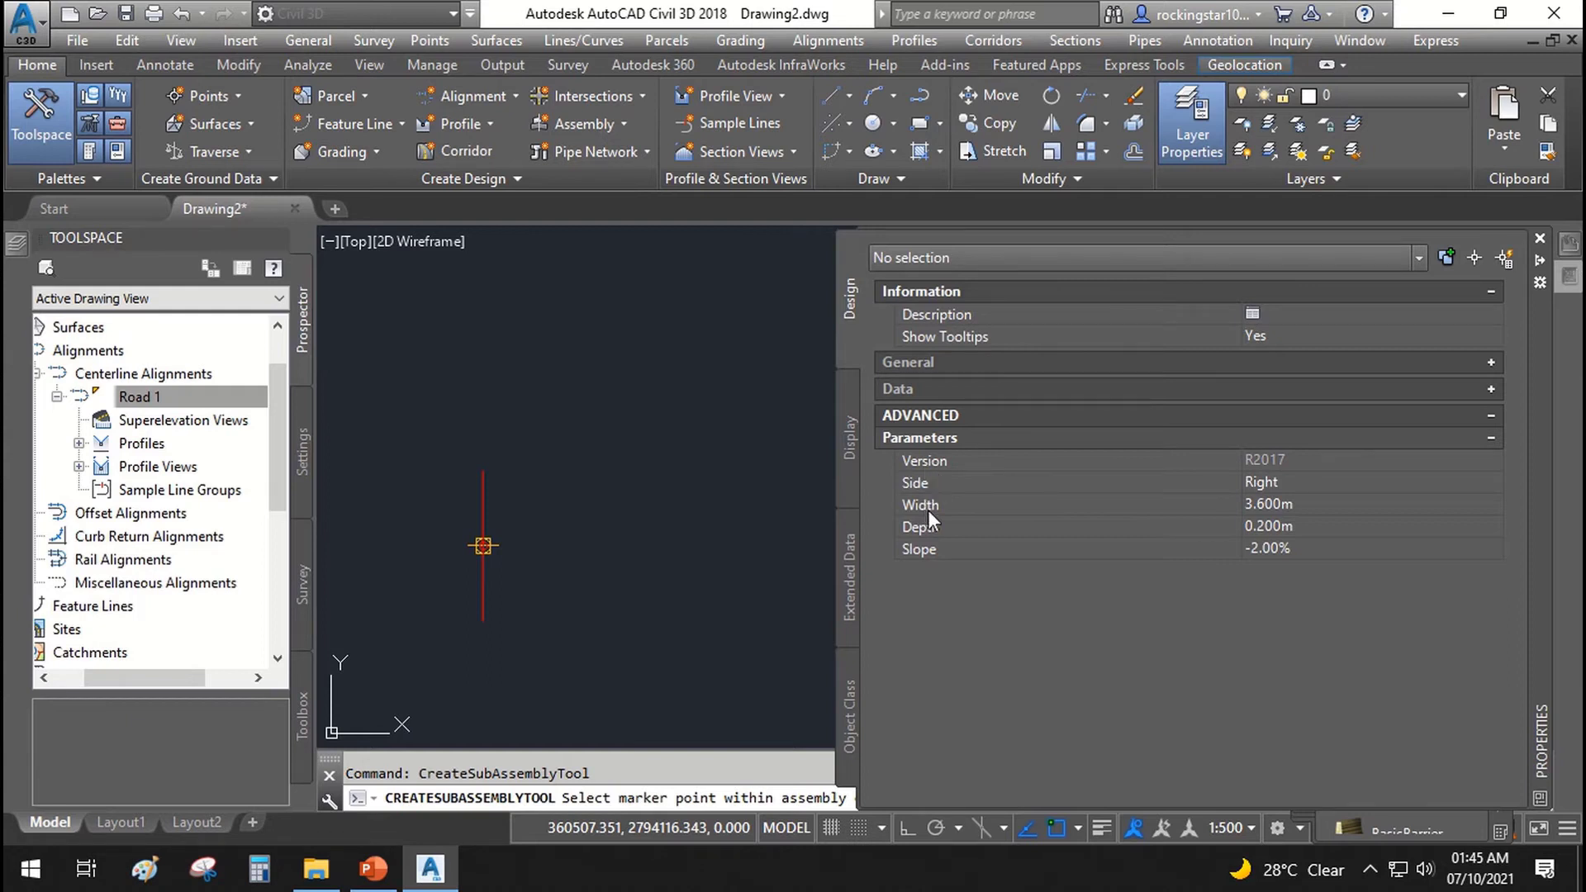
left_click(936, 482)
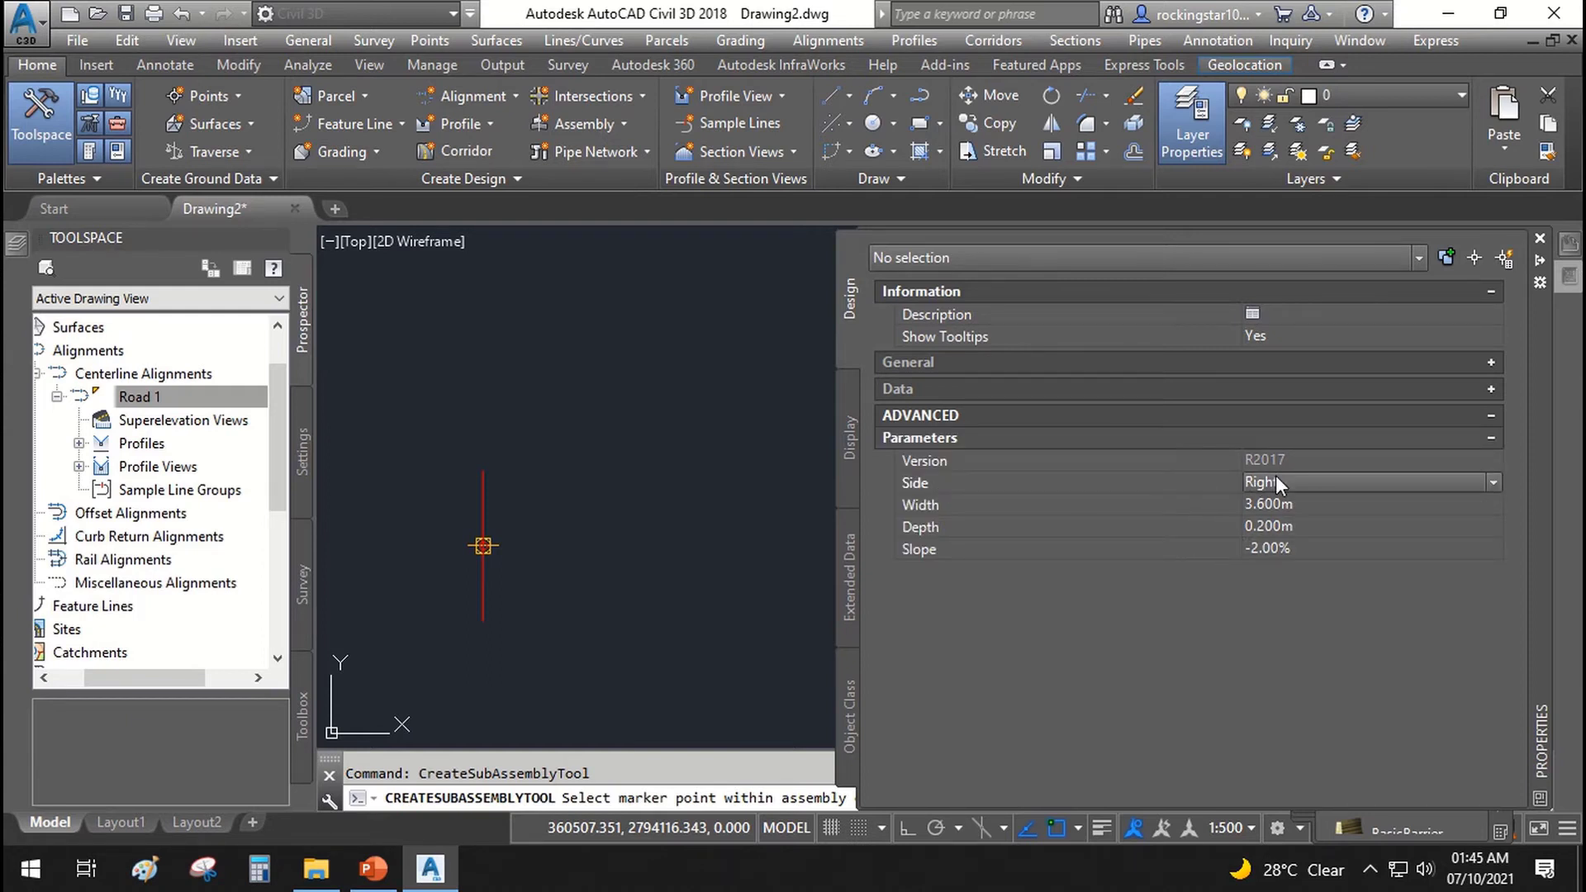
left_click(1010, 502)
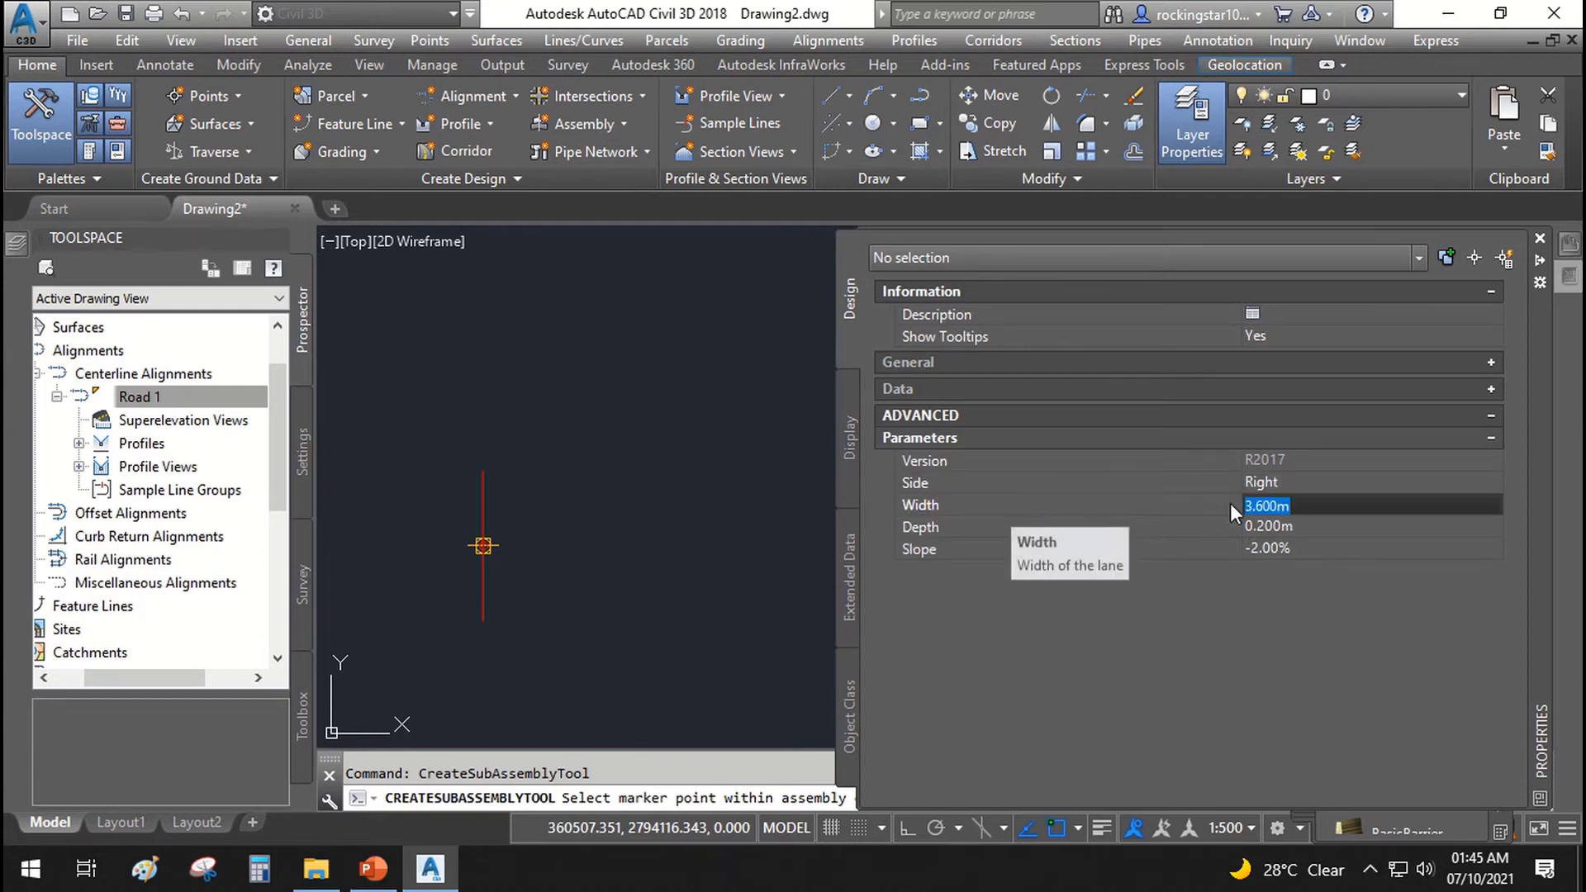
type("3.")
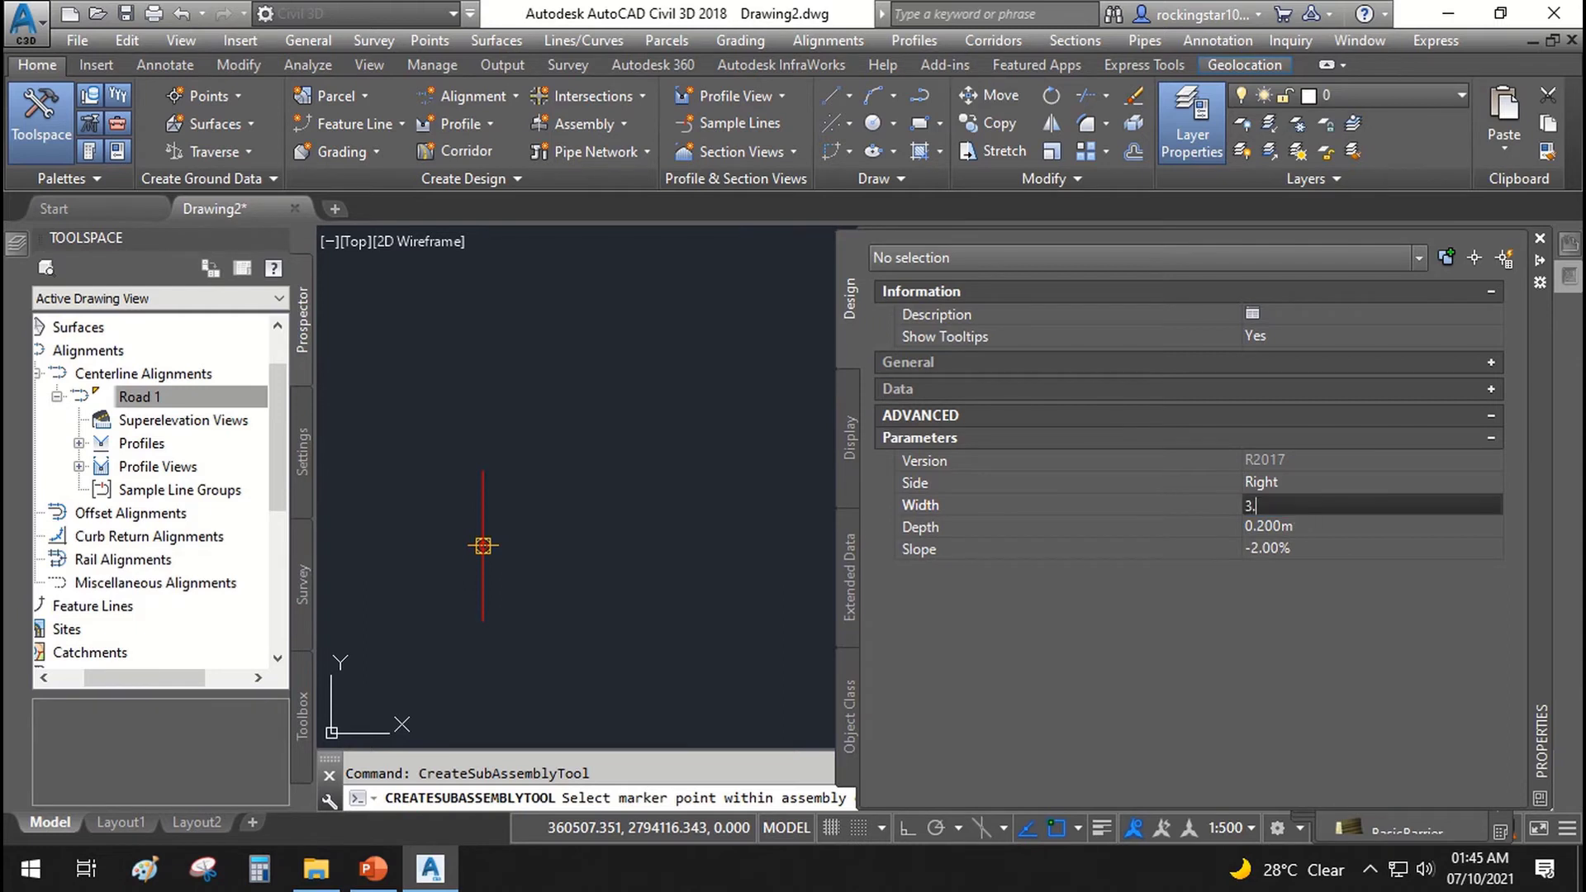
type("5")
key("Tab")
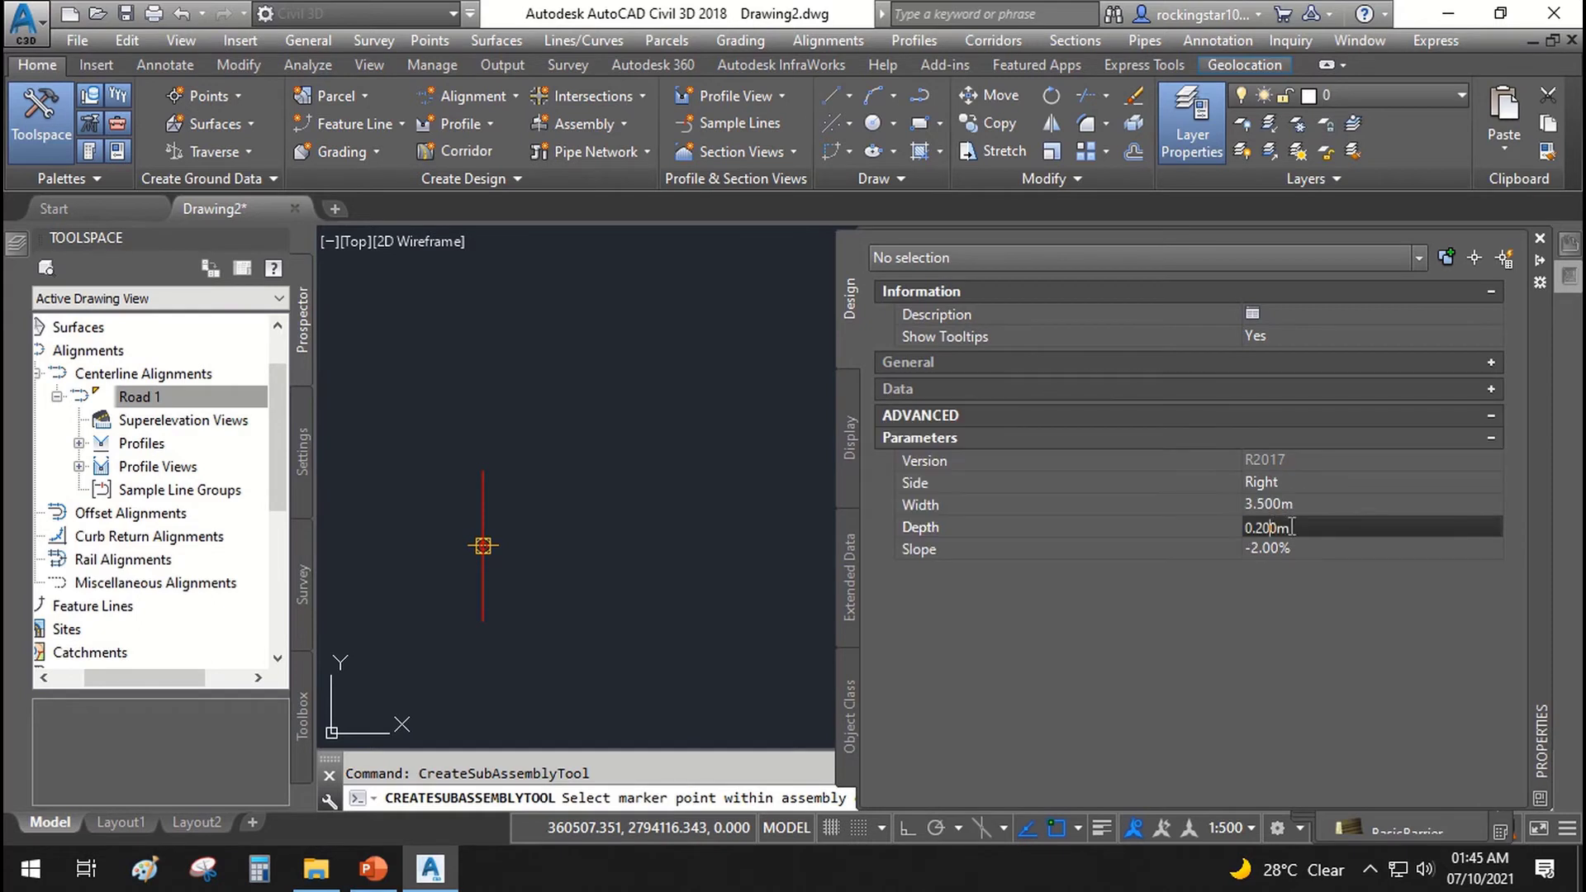
type("0.50")
key("Return")
left_click(1184, 550)
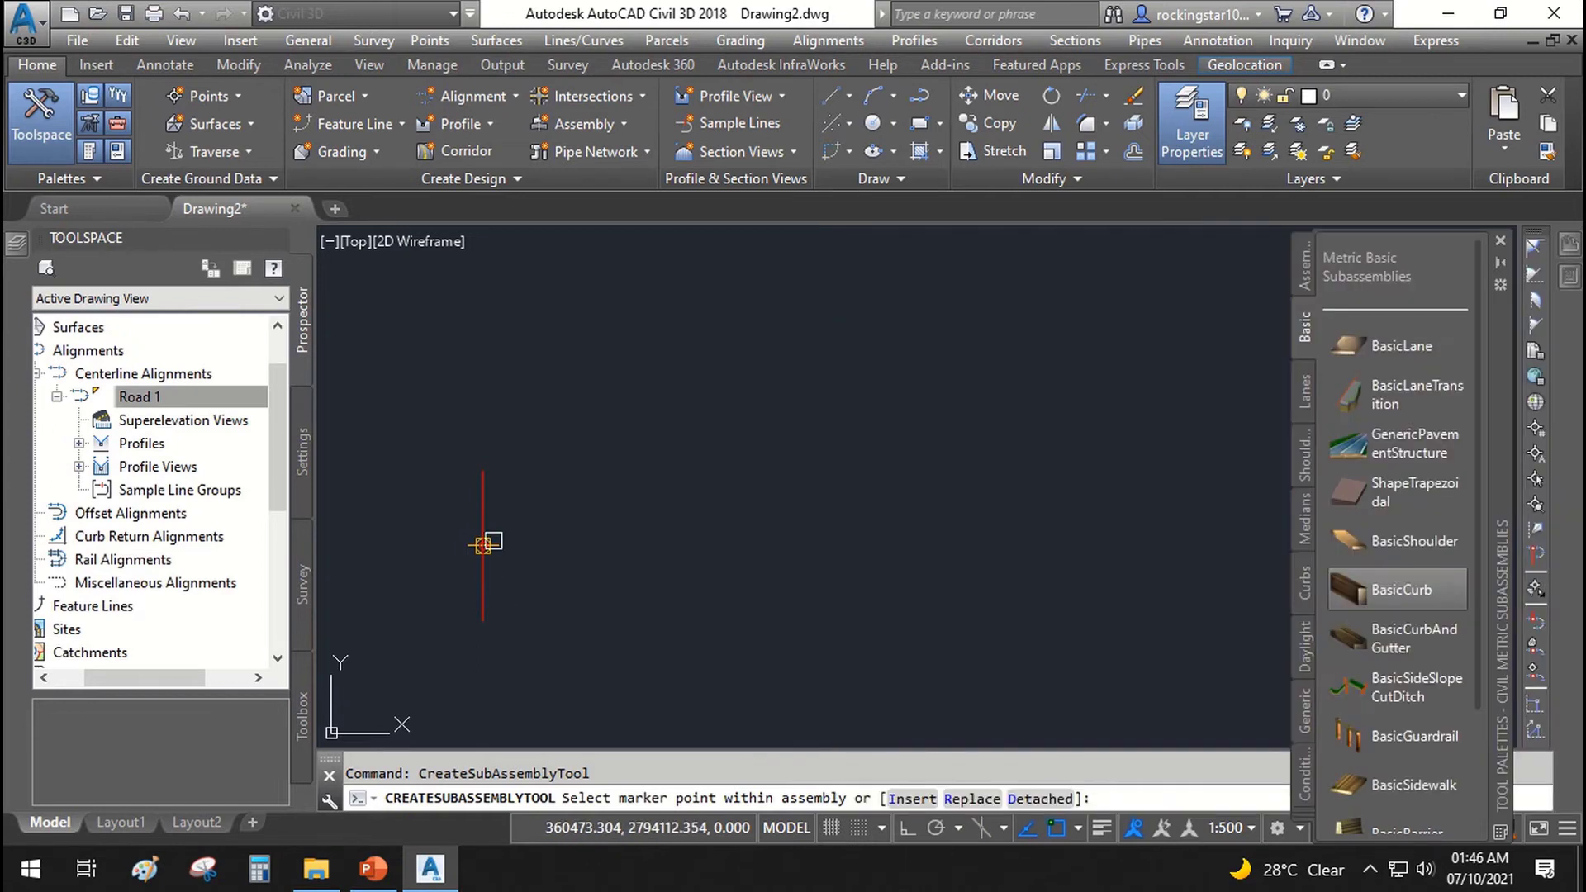
key("Escape")
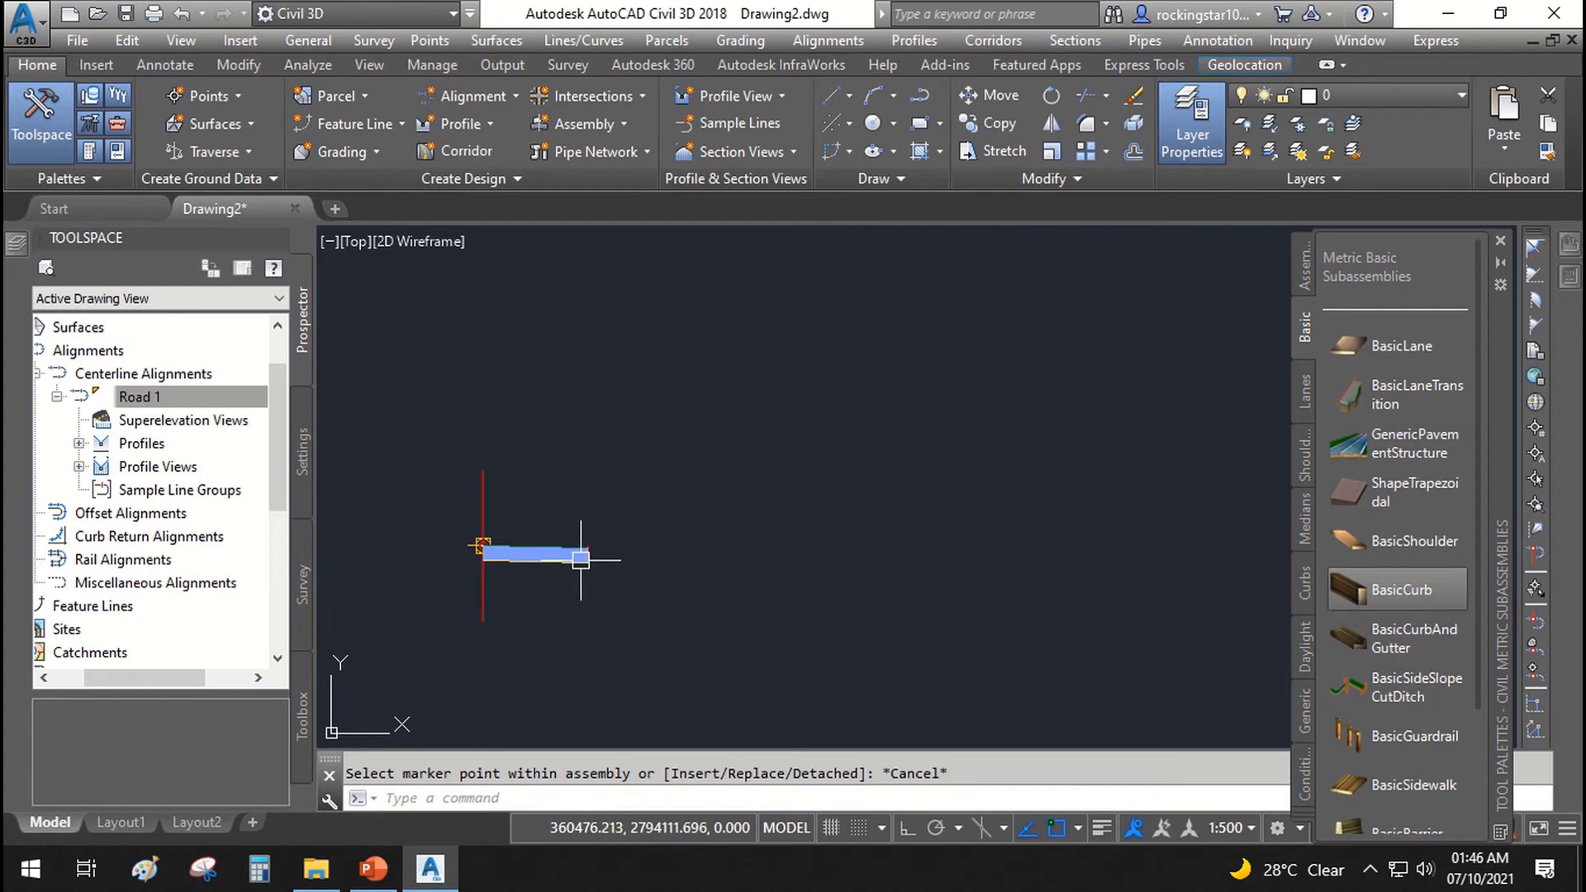
Attach a second BasicLane, 1.5 m wide and 0.25 m deep, at the first lane's outer edge.
left_click(1306, 463)
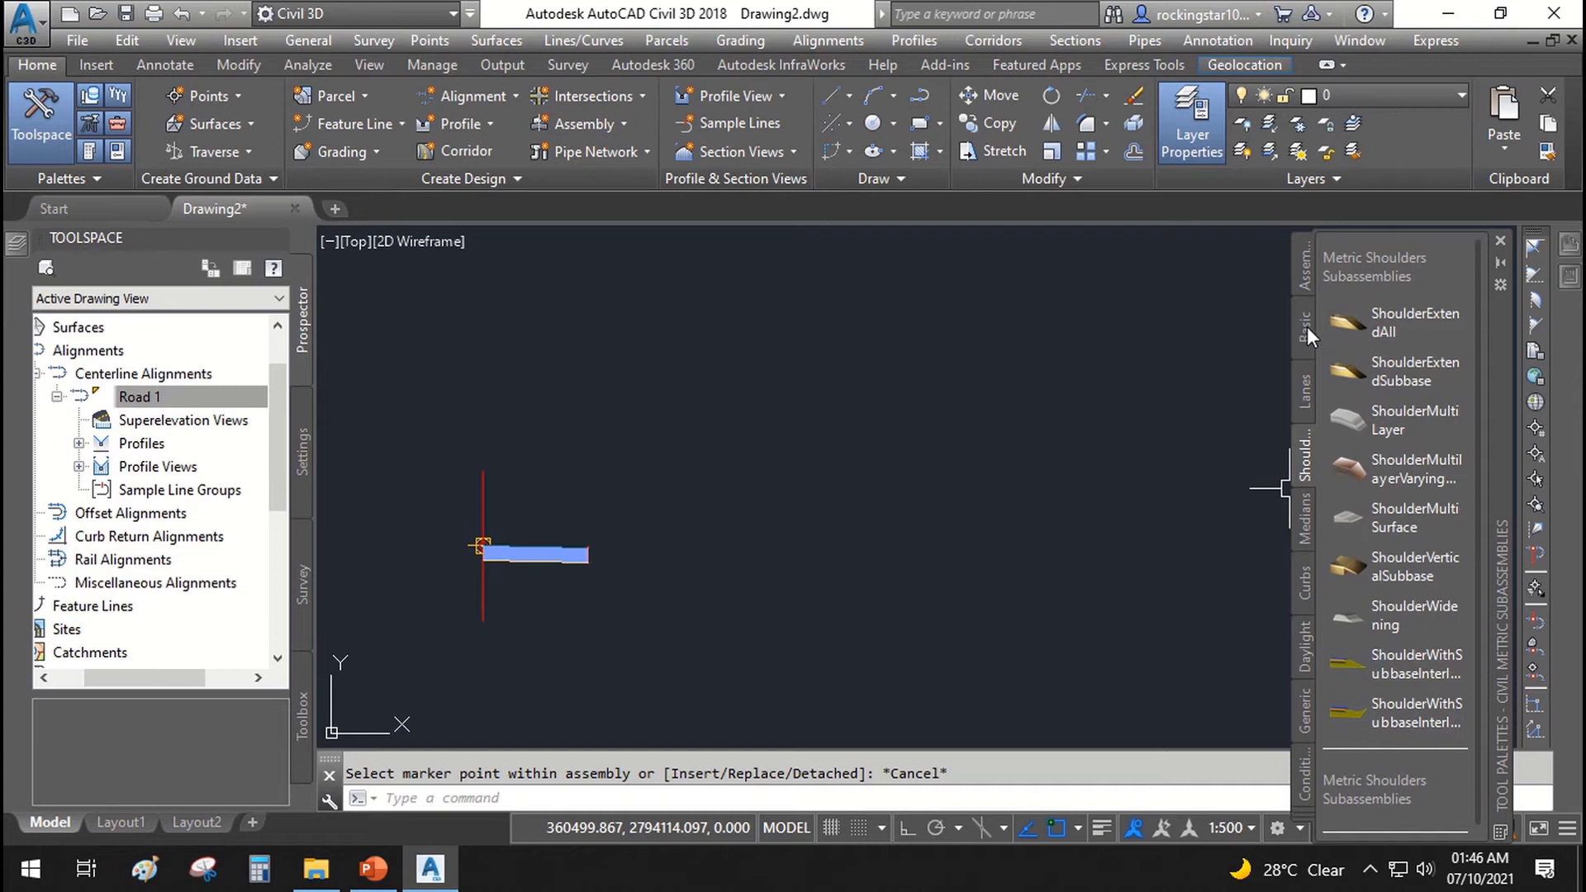
left_click(1306, 327)
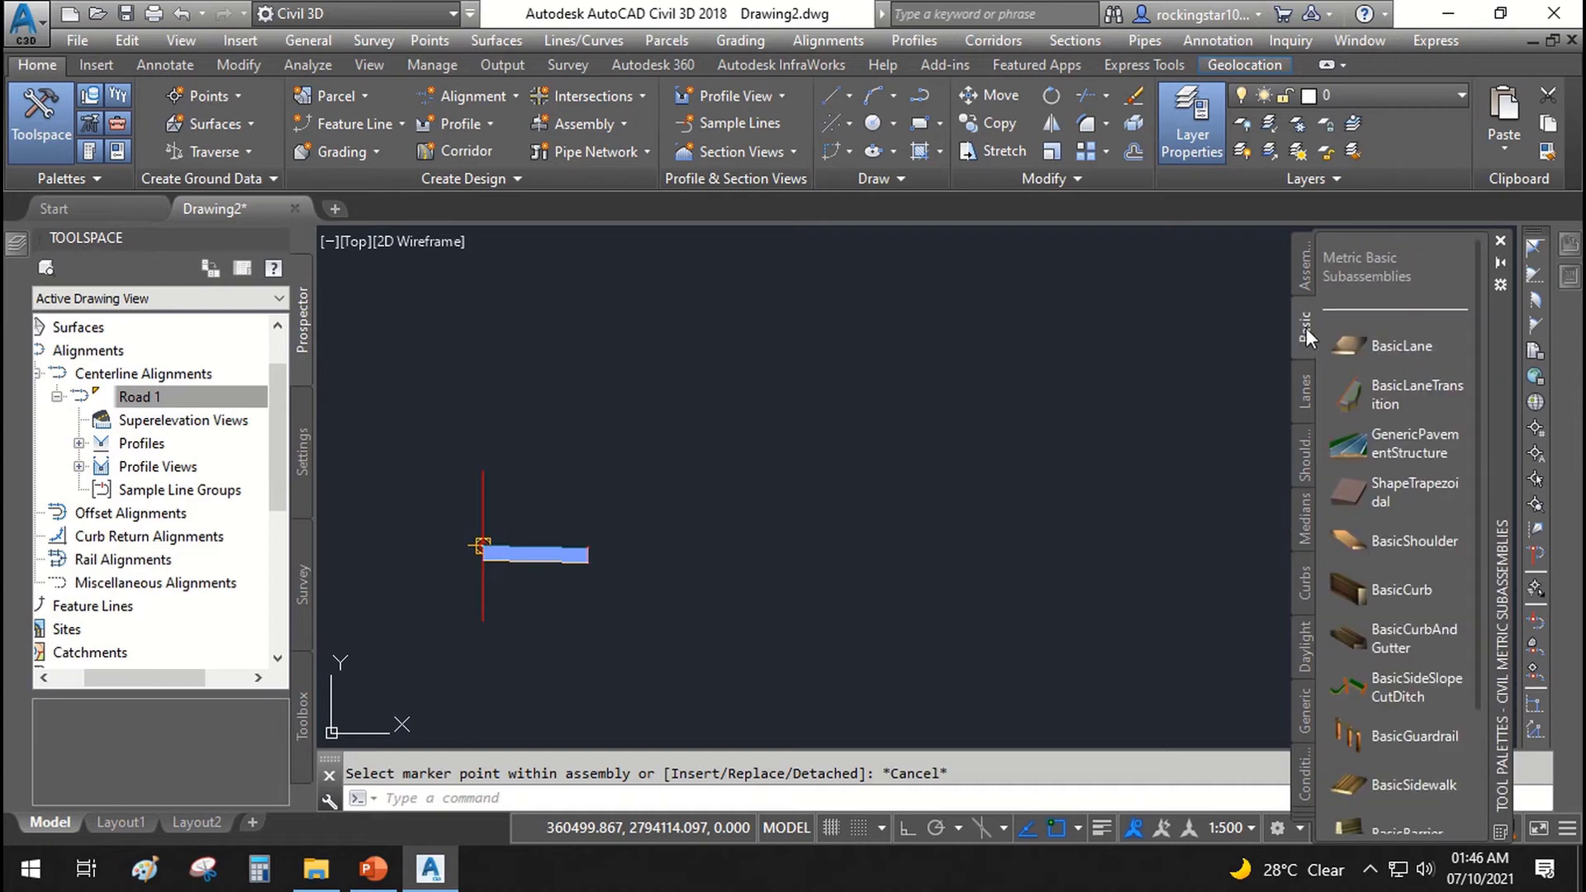
left_click(1352, 340)
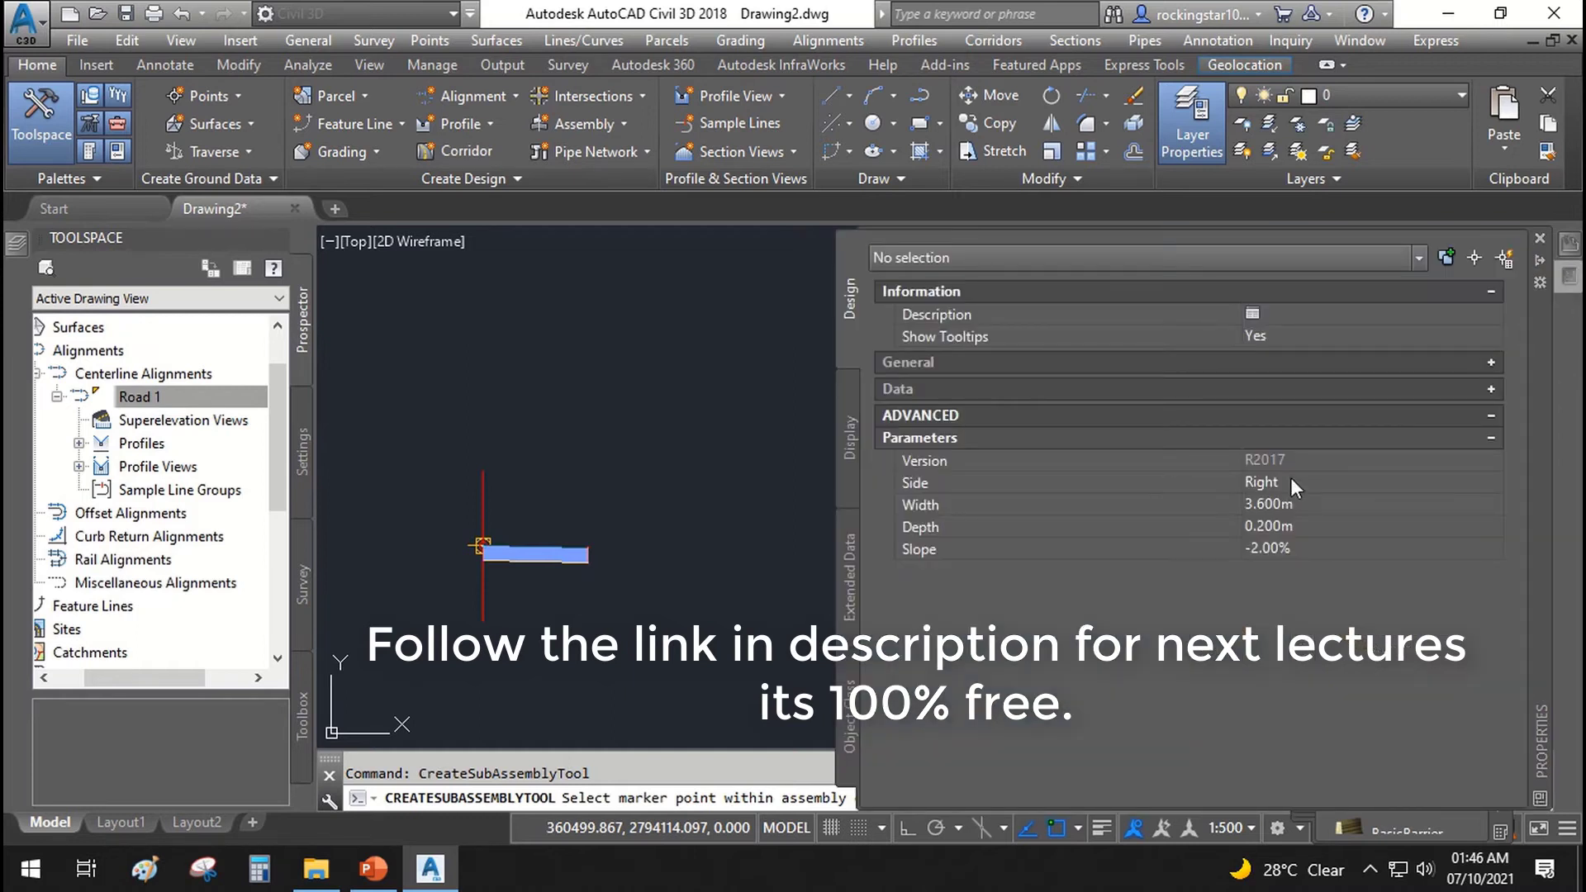
left_click(1163, 506)
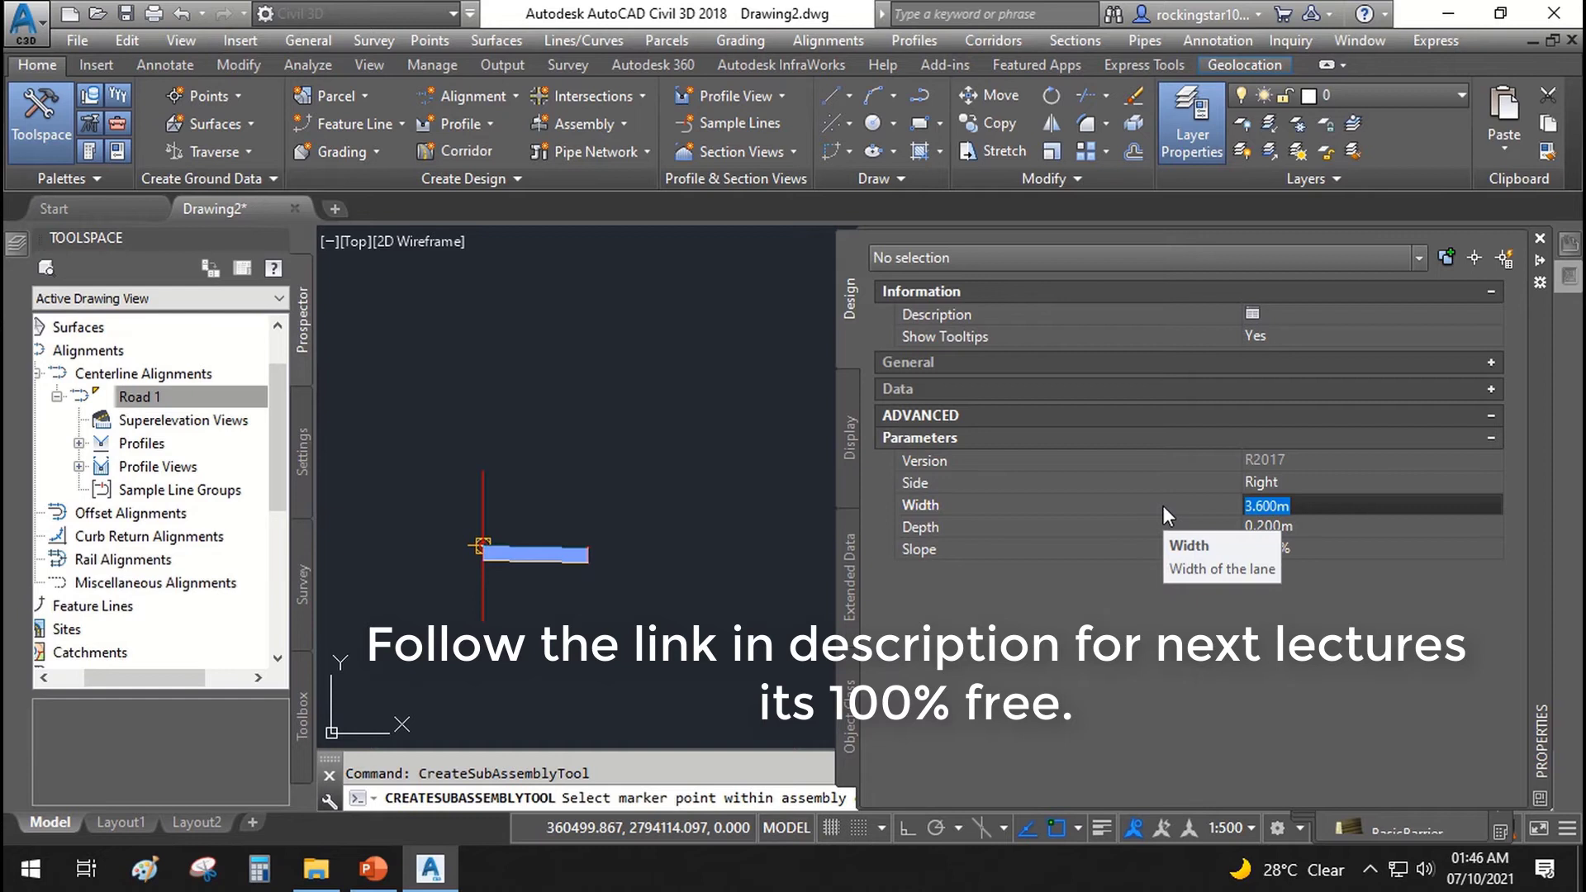
type("1.5")
left_click(1168, 527)
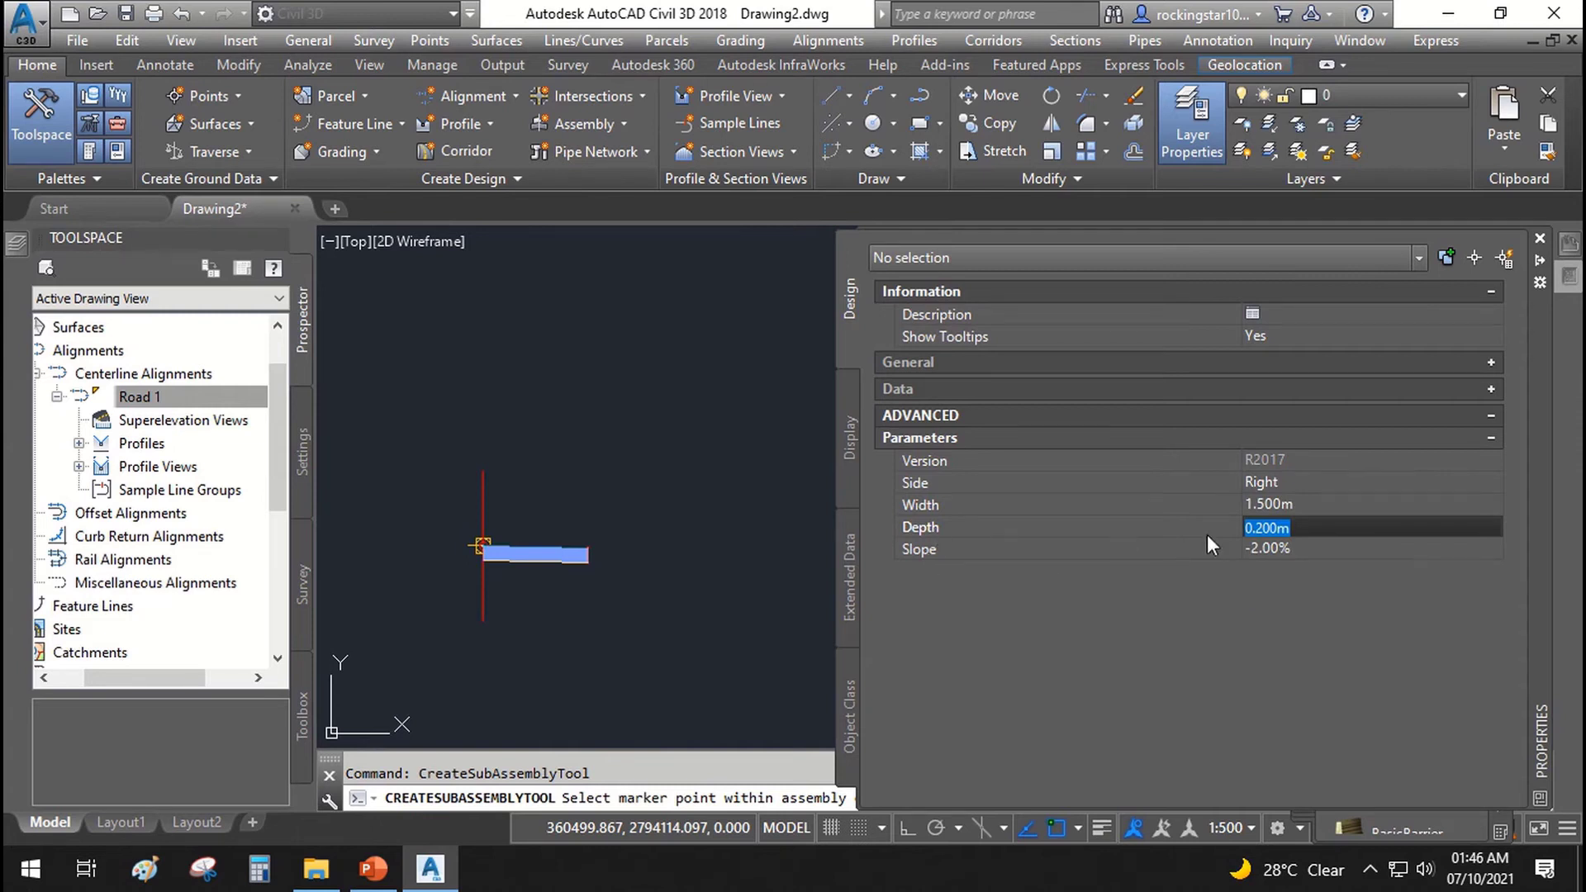
type("0.")
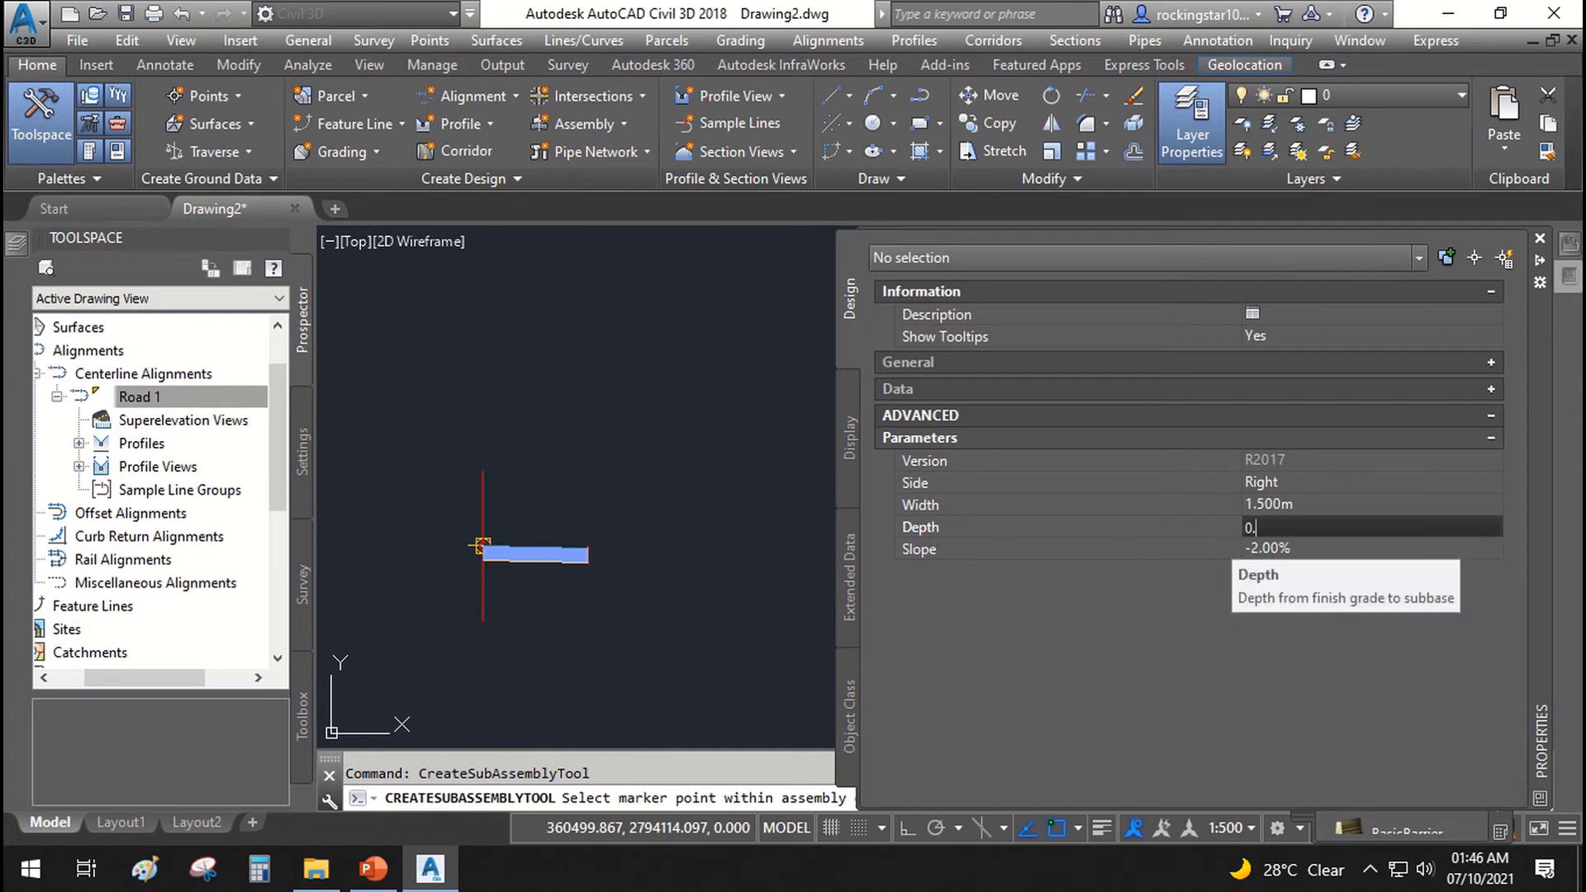
key("Tab")
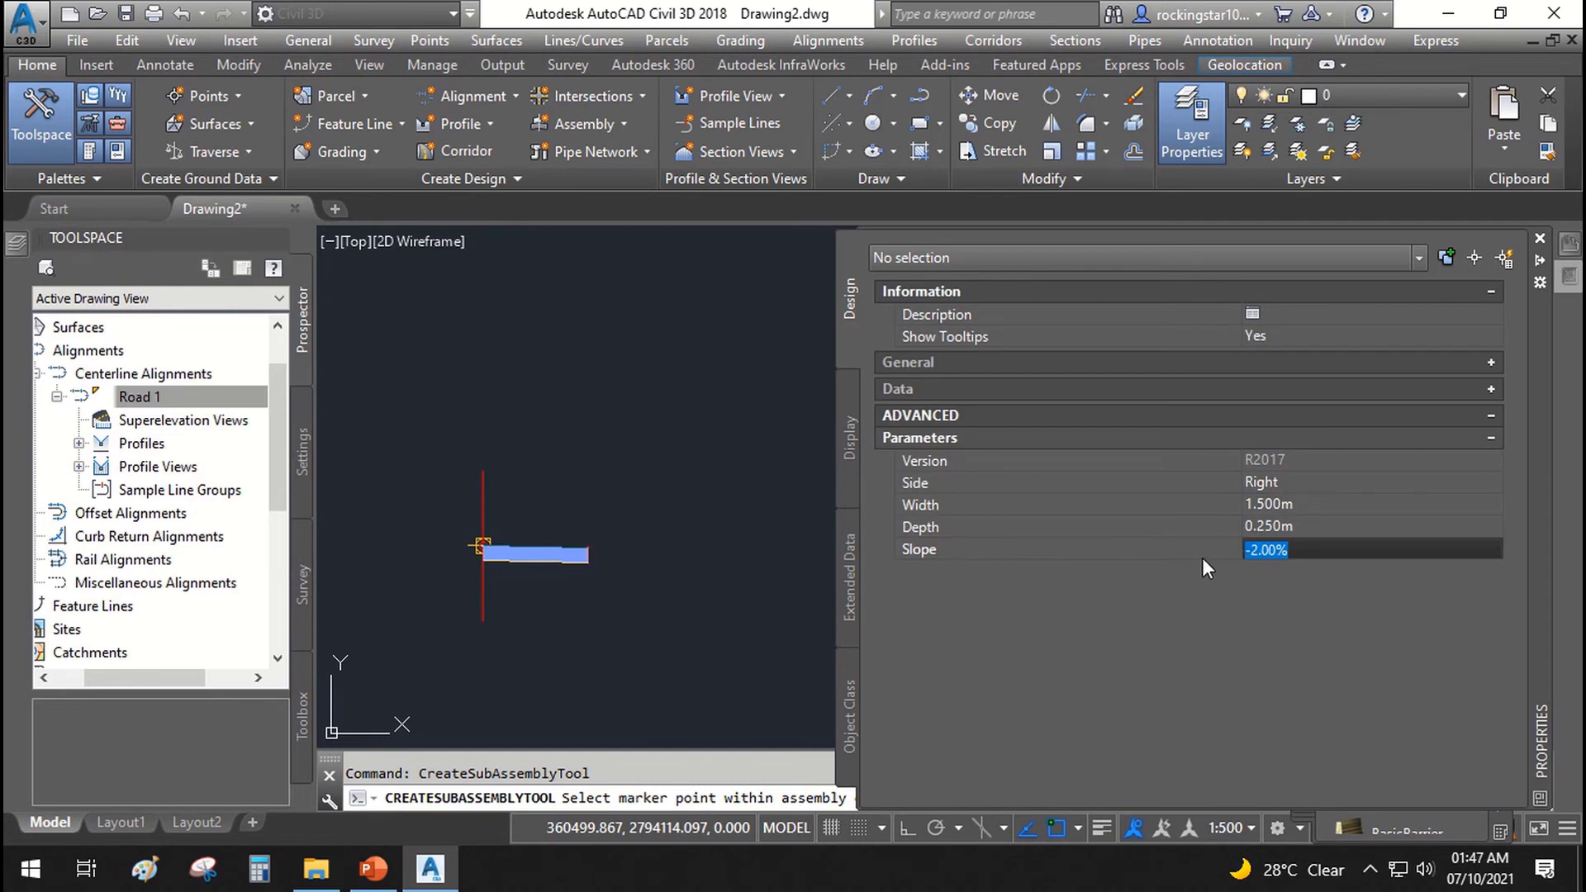
scroll(587, 551, "up", 8)
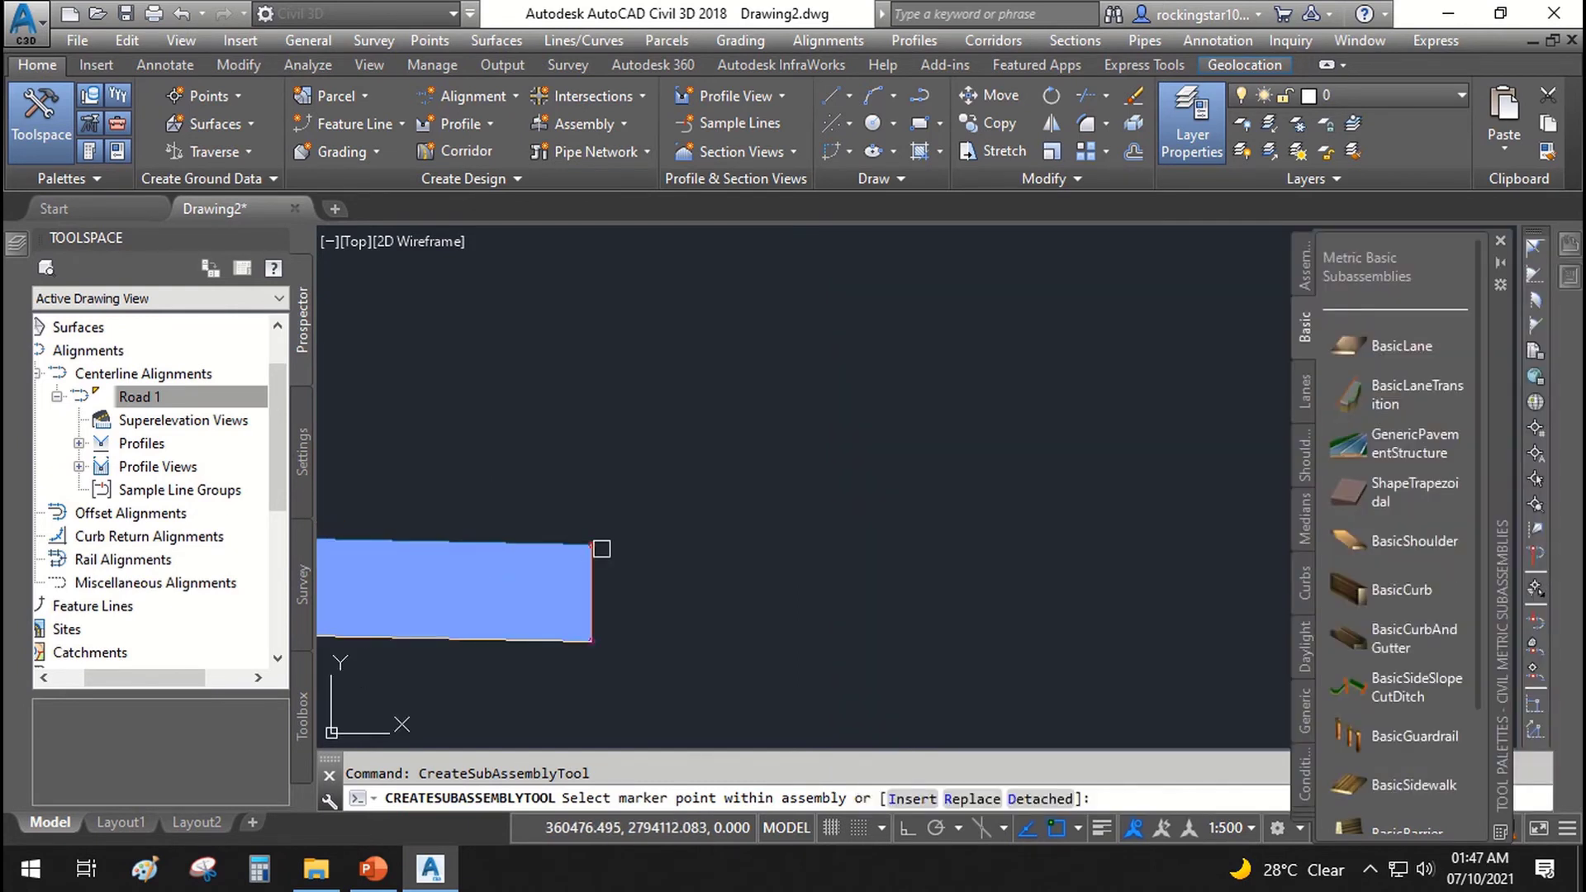
left_click(590, 544)
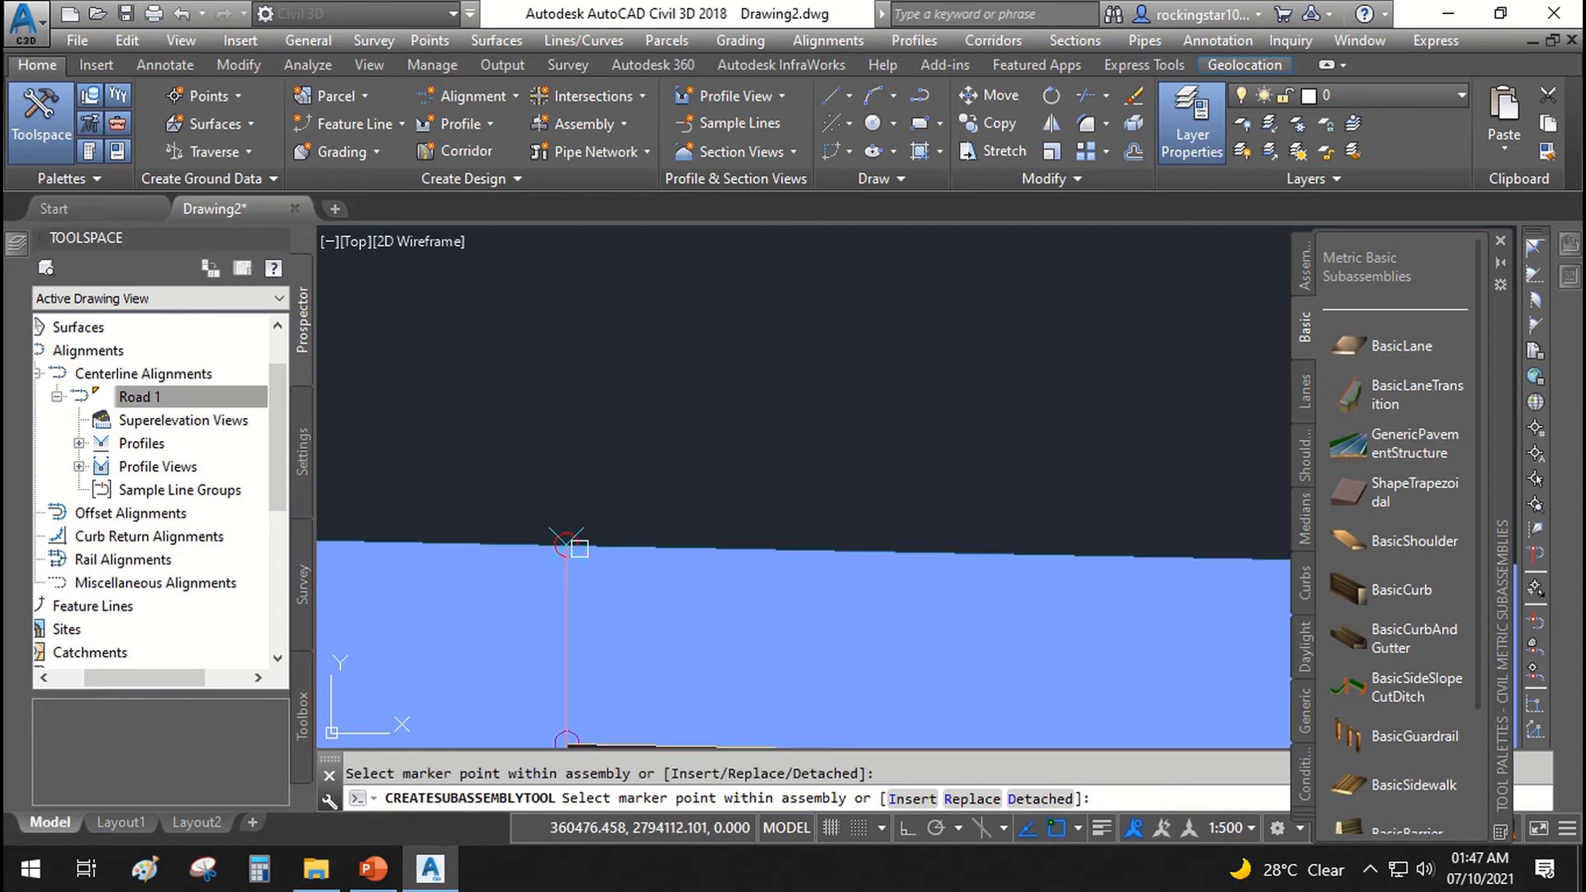
scroll(636, 549, "down", 4)
scroll(641, 549, "down", 6)
scroll(653, 546, "up", 4)
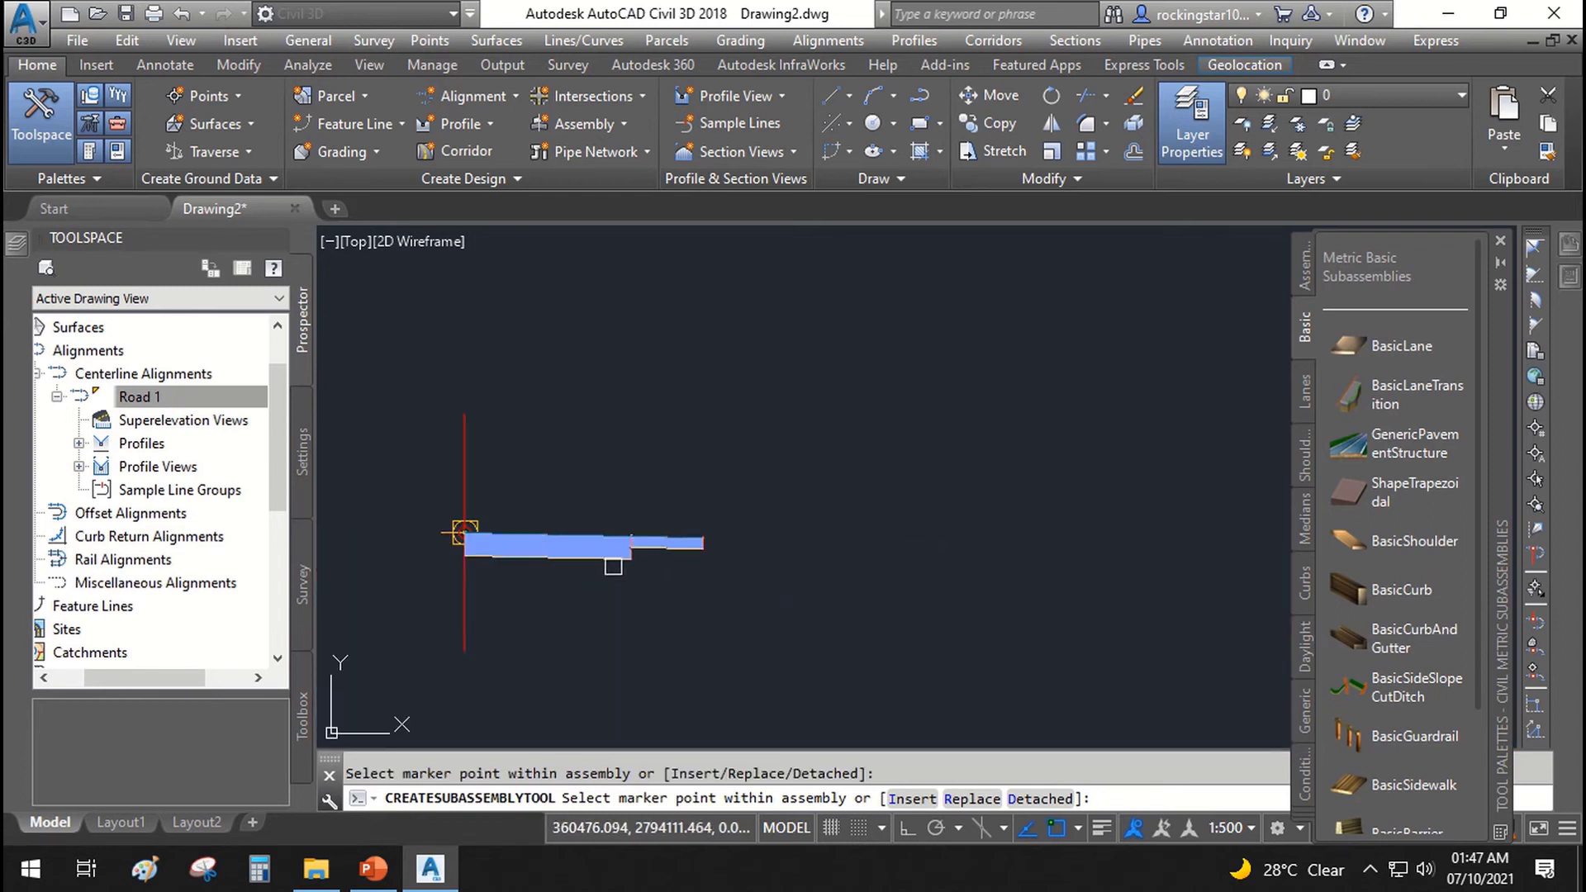
Attach an UrbanCurbGutterGeneral curb and gutter from the Curbs palette to the narrow lane's outer marker.
key("Escape")
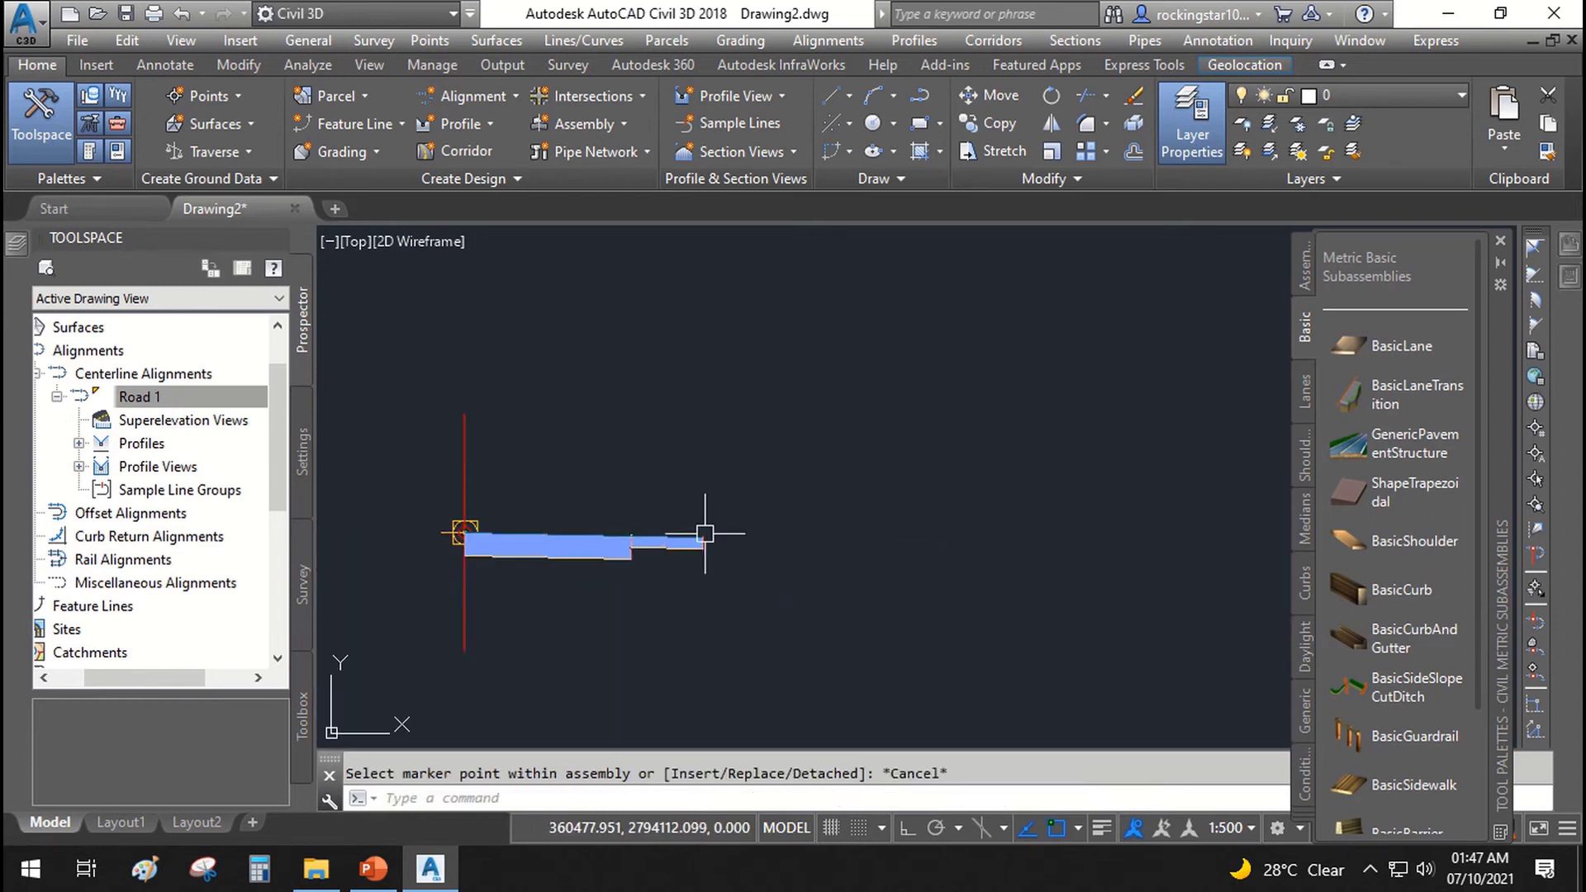
scroll(702, 544, "up", 3)
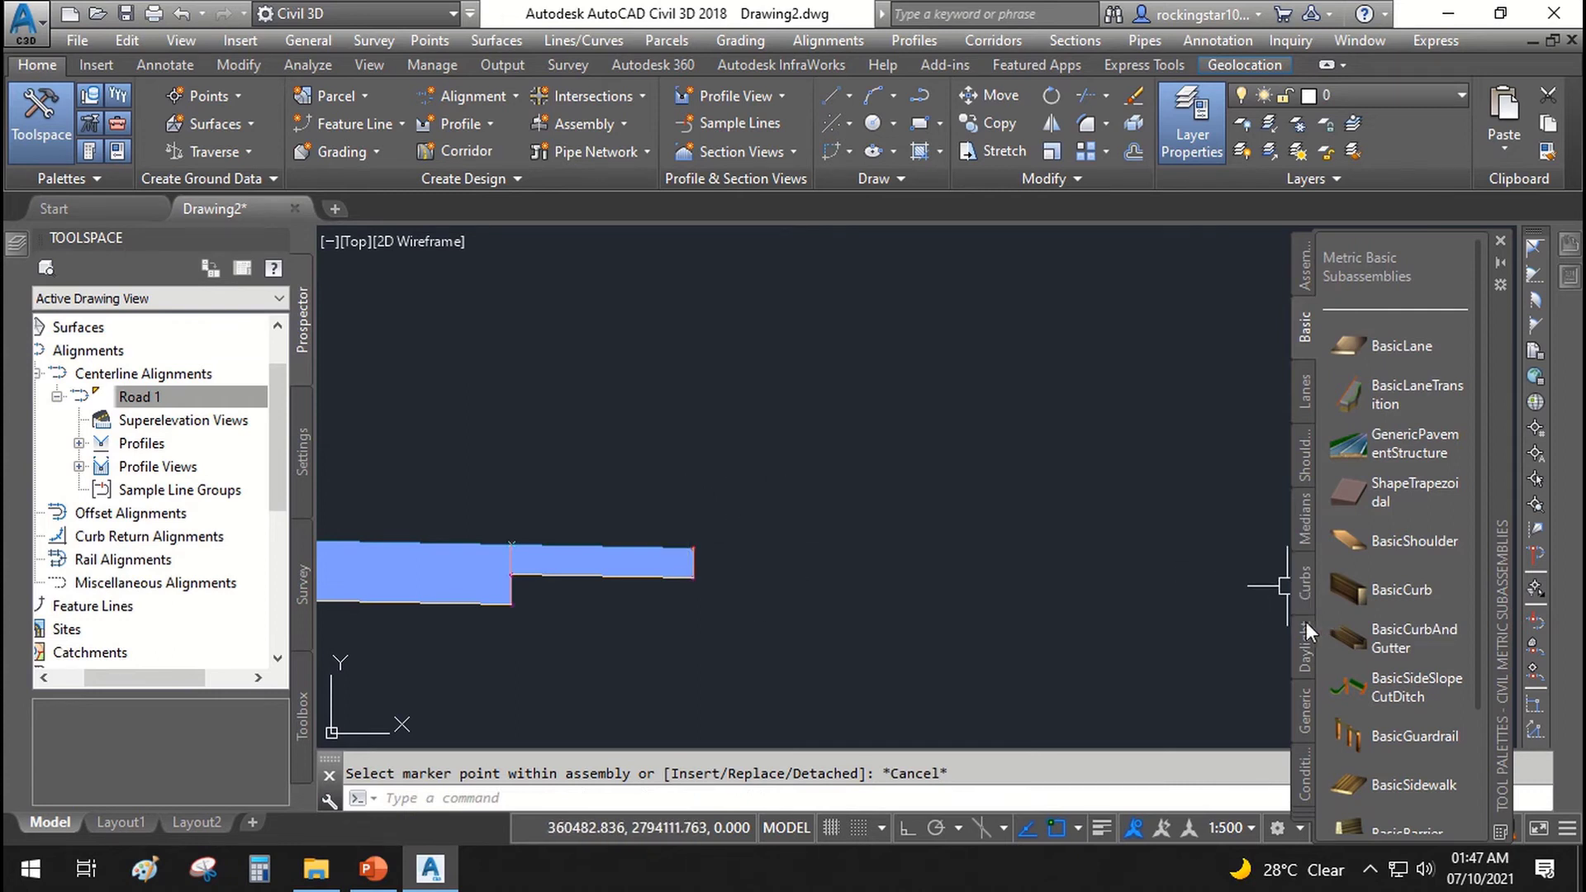
left_click(1297, 588)
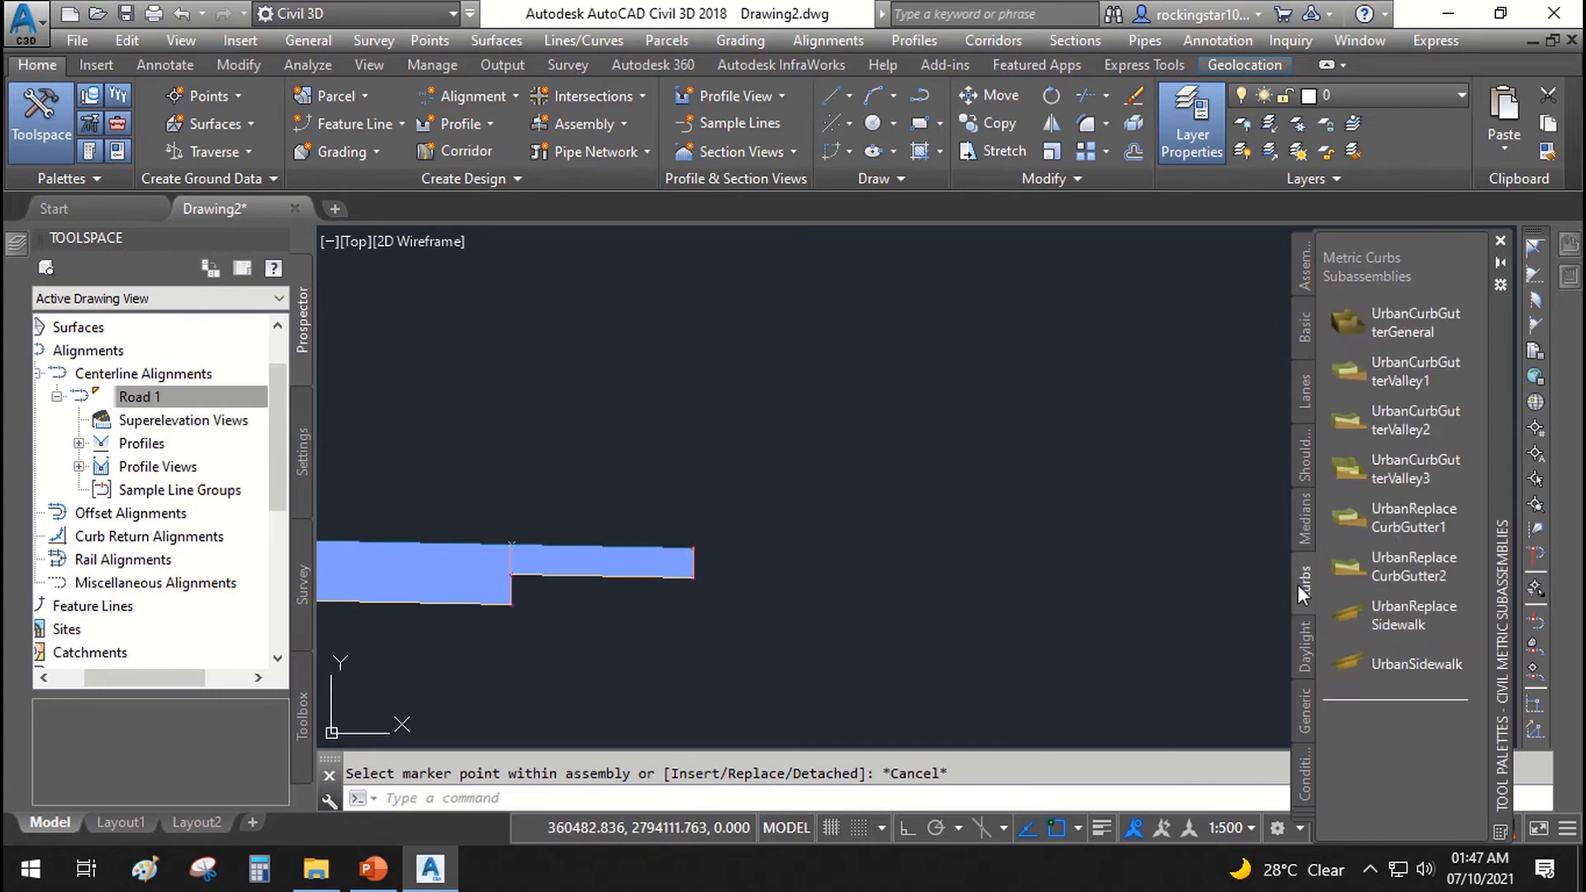
left_click(1360, 329)
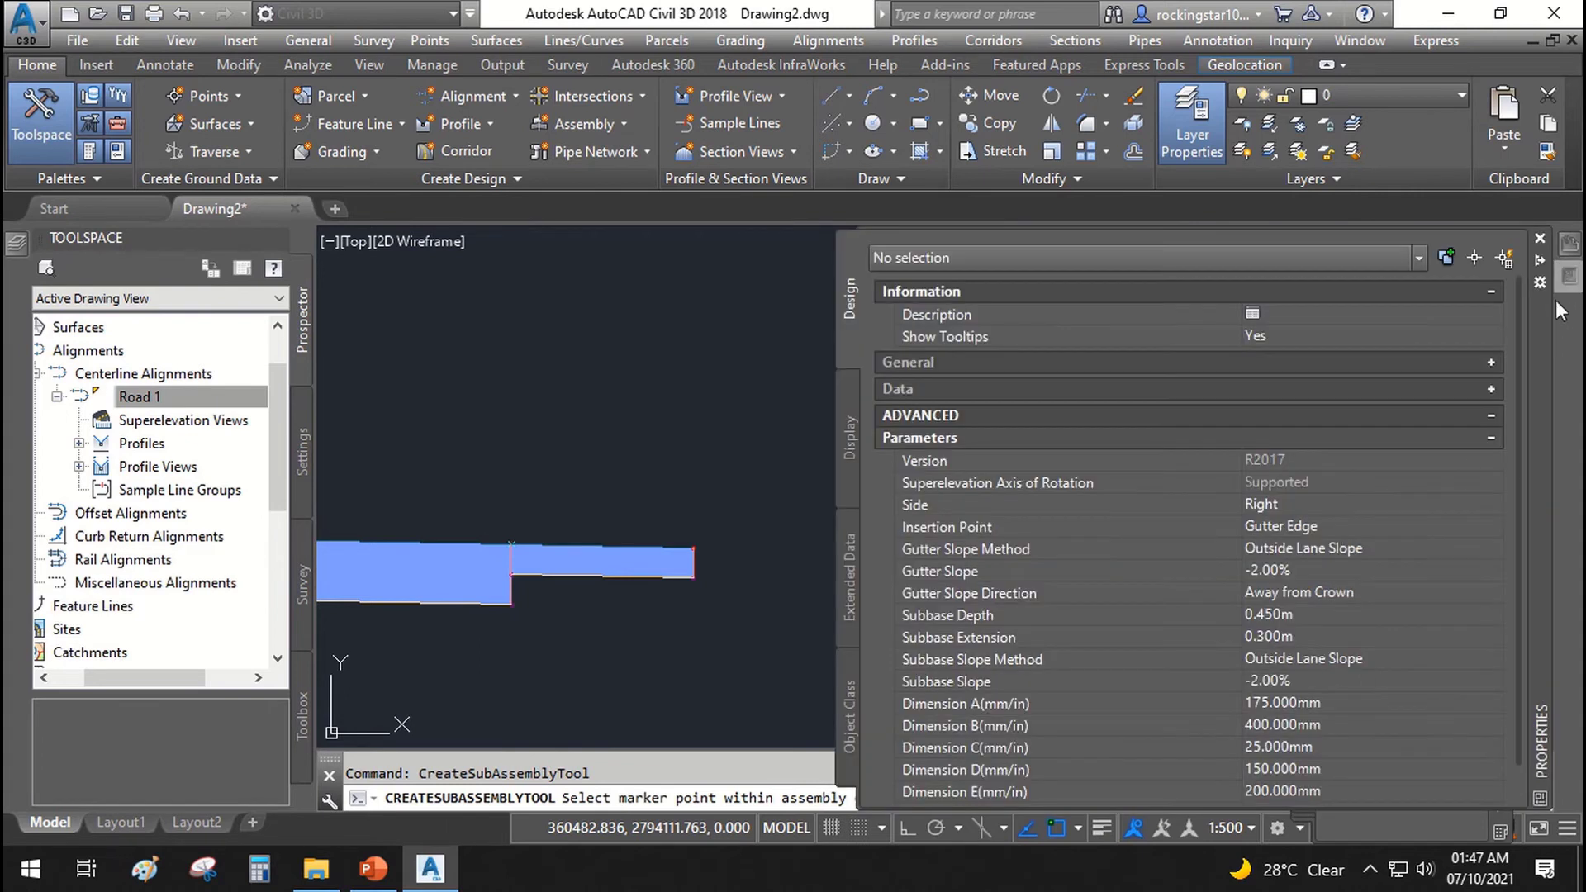
scroll(1050, 604, "down", 2)
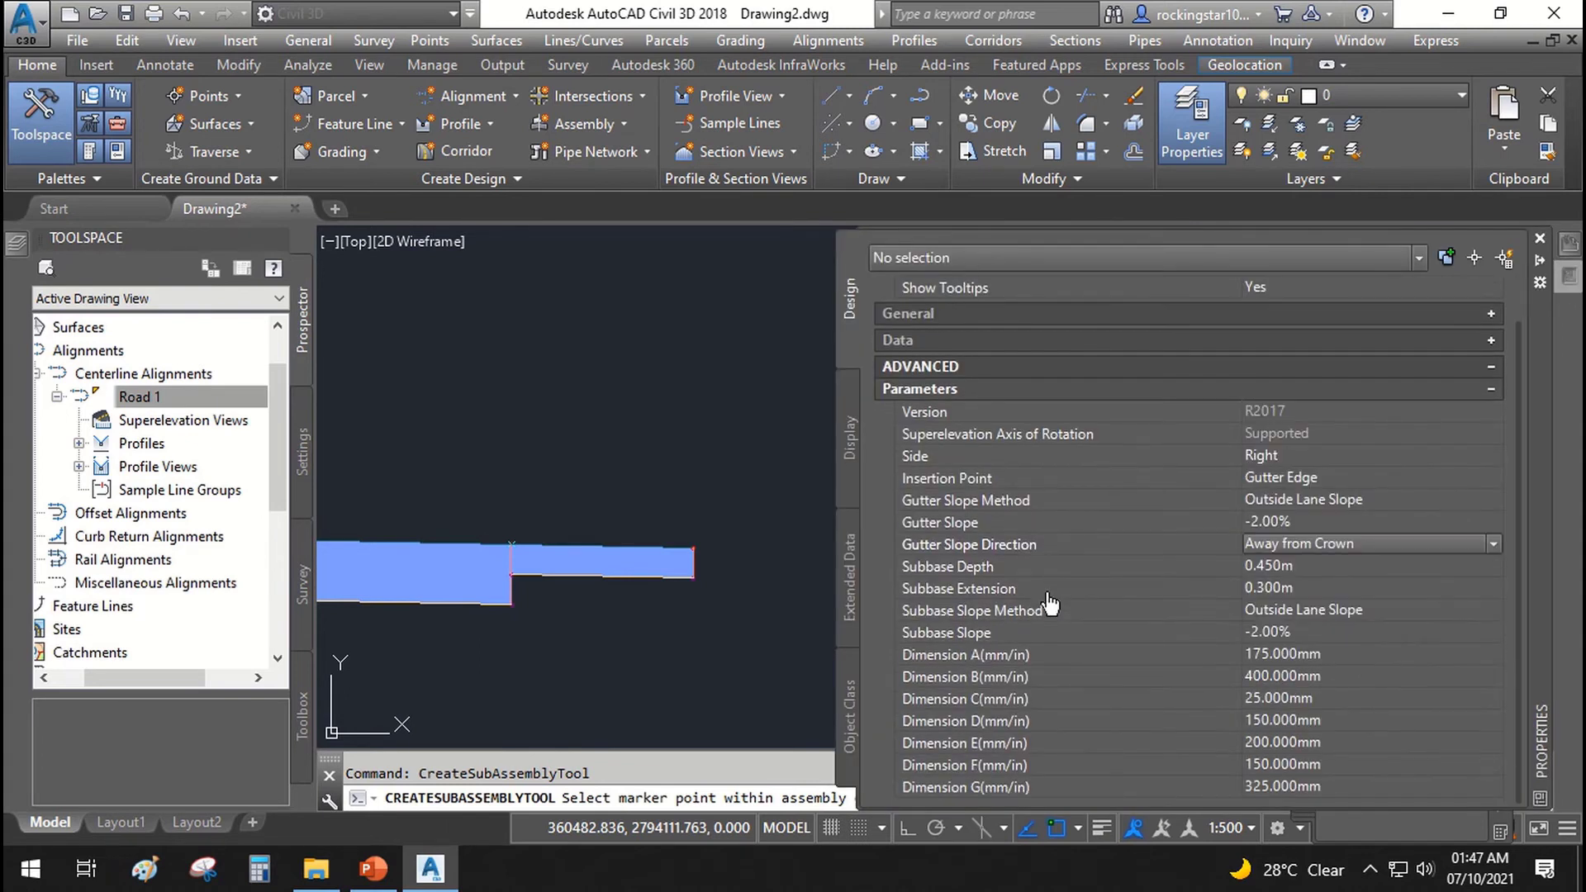
scroll(1080, 701, "up", 2)
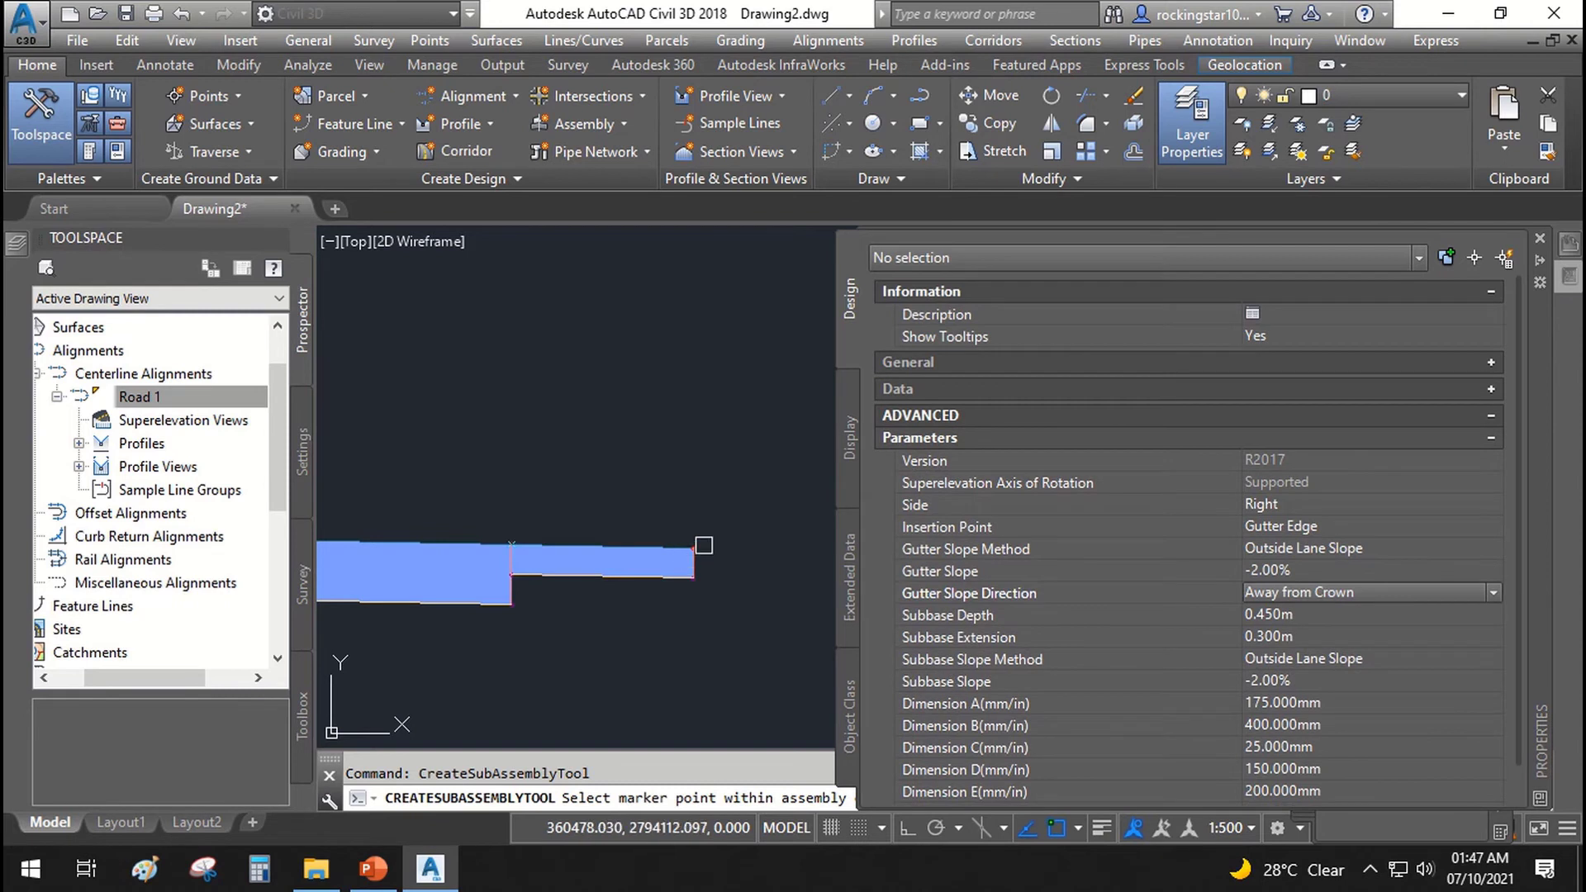
scroll(701, 546, "up", 3)
left_click(648, 570)
scroll(756, 535, "down", 3)
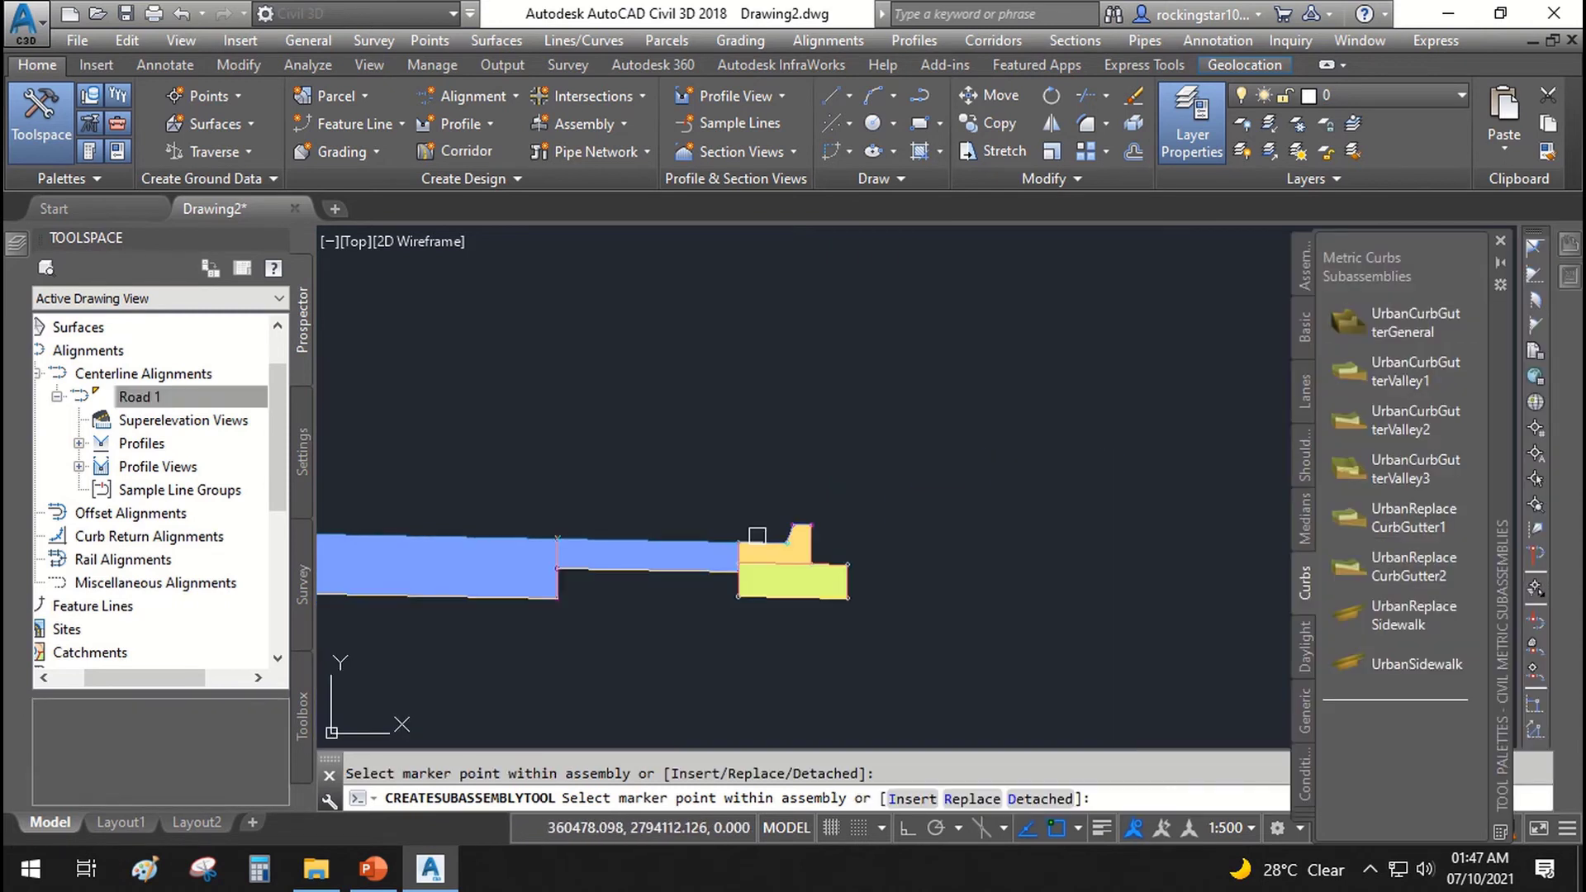
mouse_move(872, 594)
middle_mouse_down()
mouse_move(1074, 576)
mouse_move(813, 668)
middle_mouse_up()
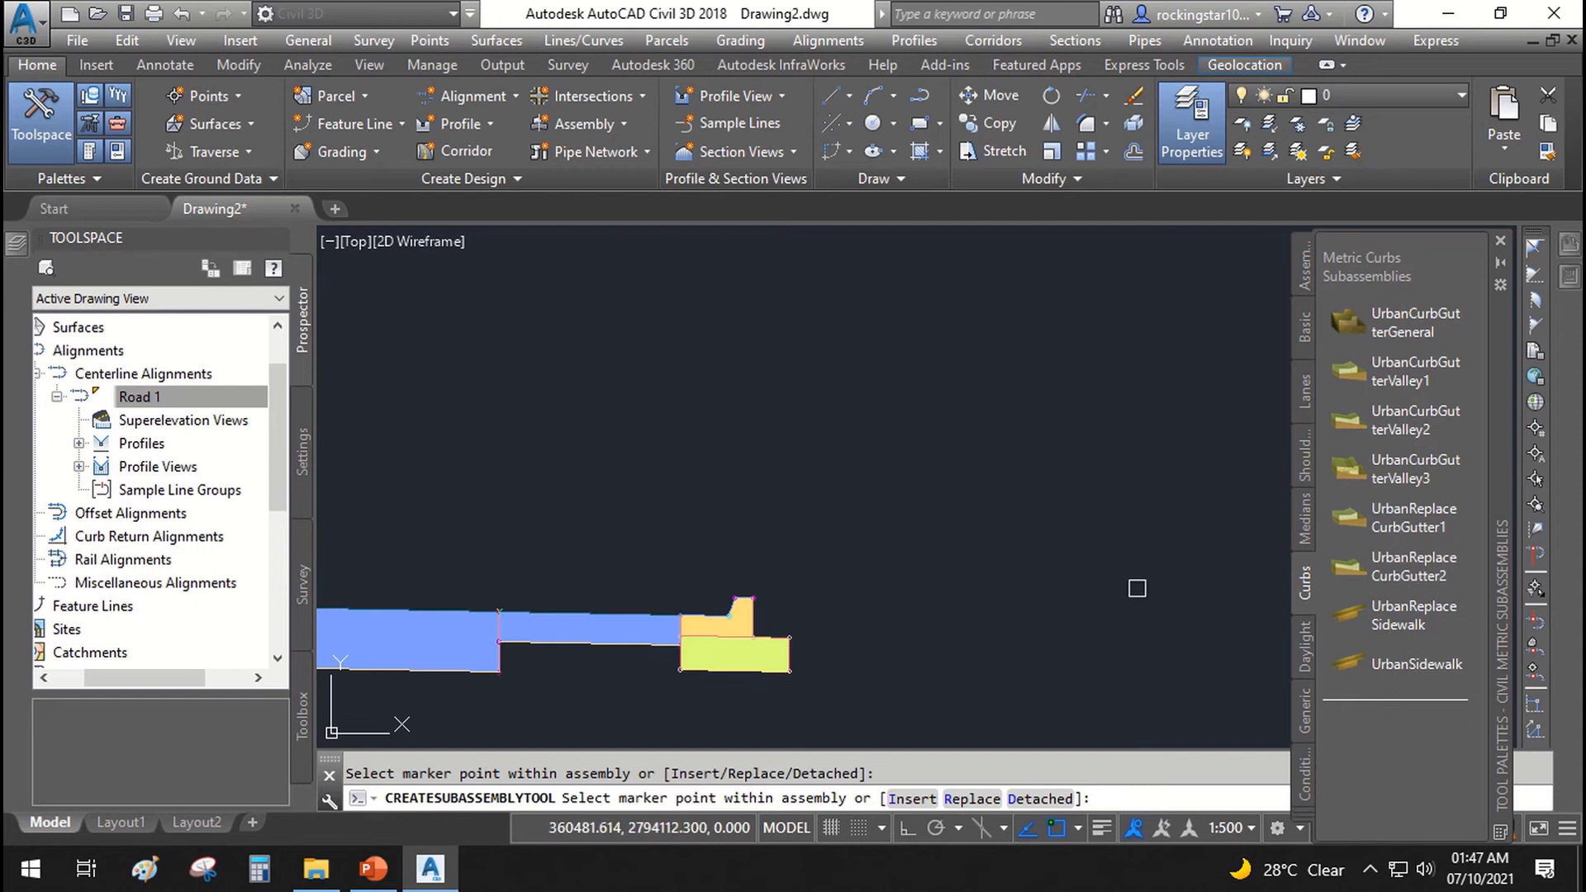
key("Escape")
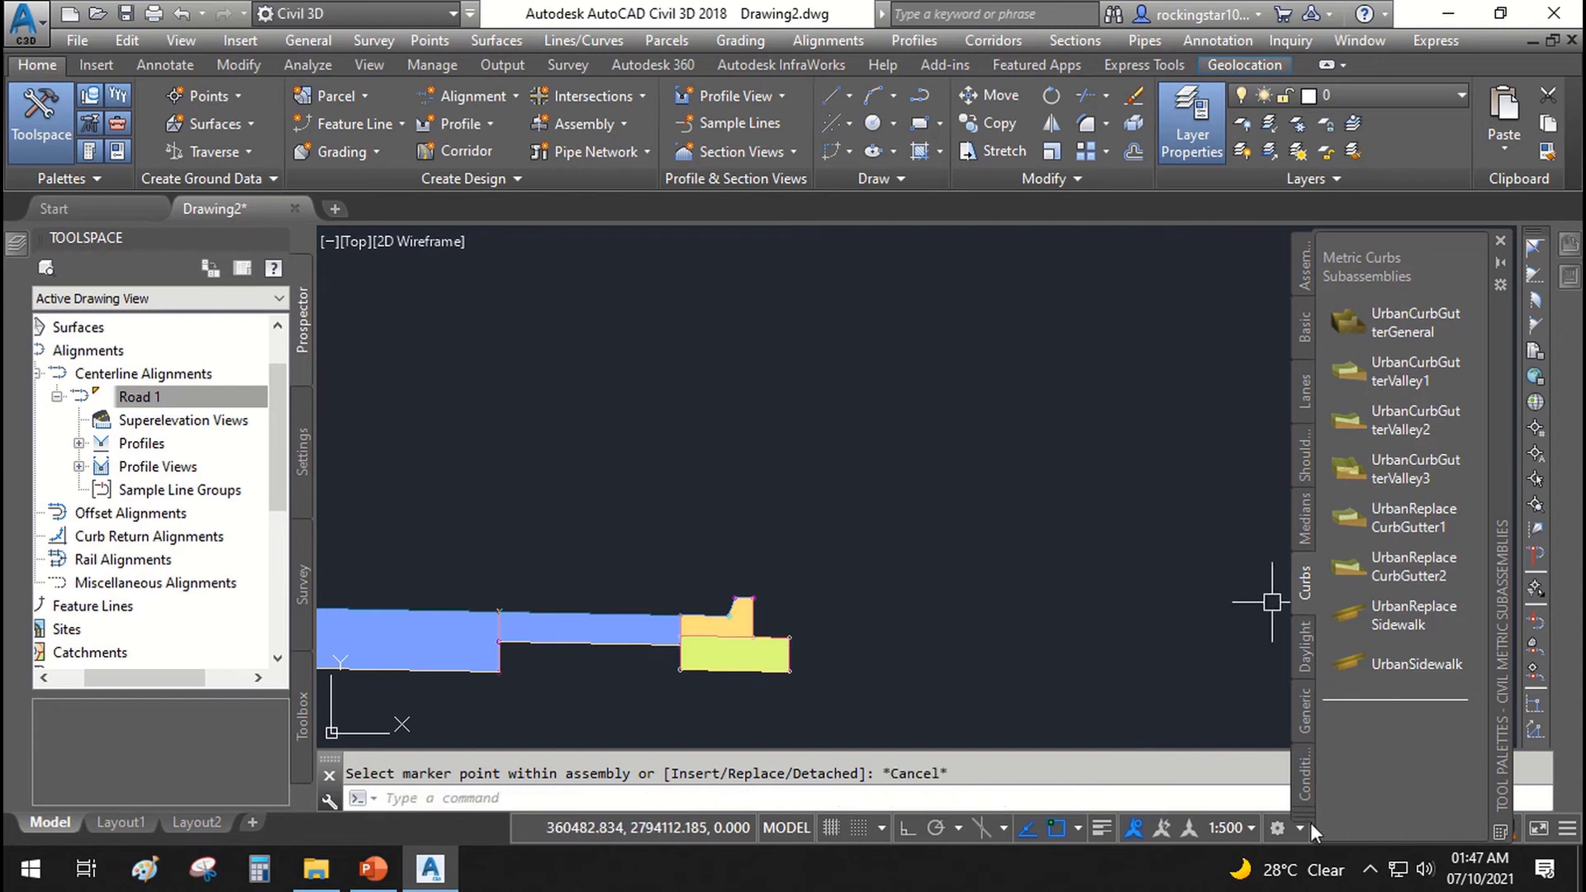
Bring the tool palettes back to the Basic subassemblies.
right_click(1310, 816)
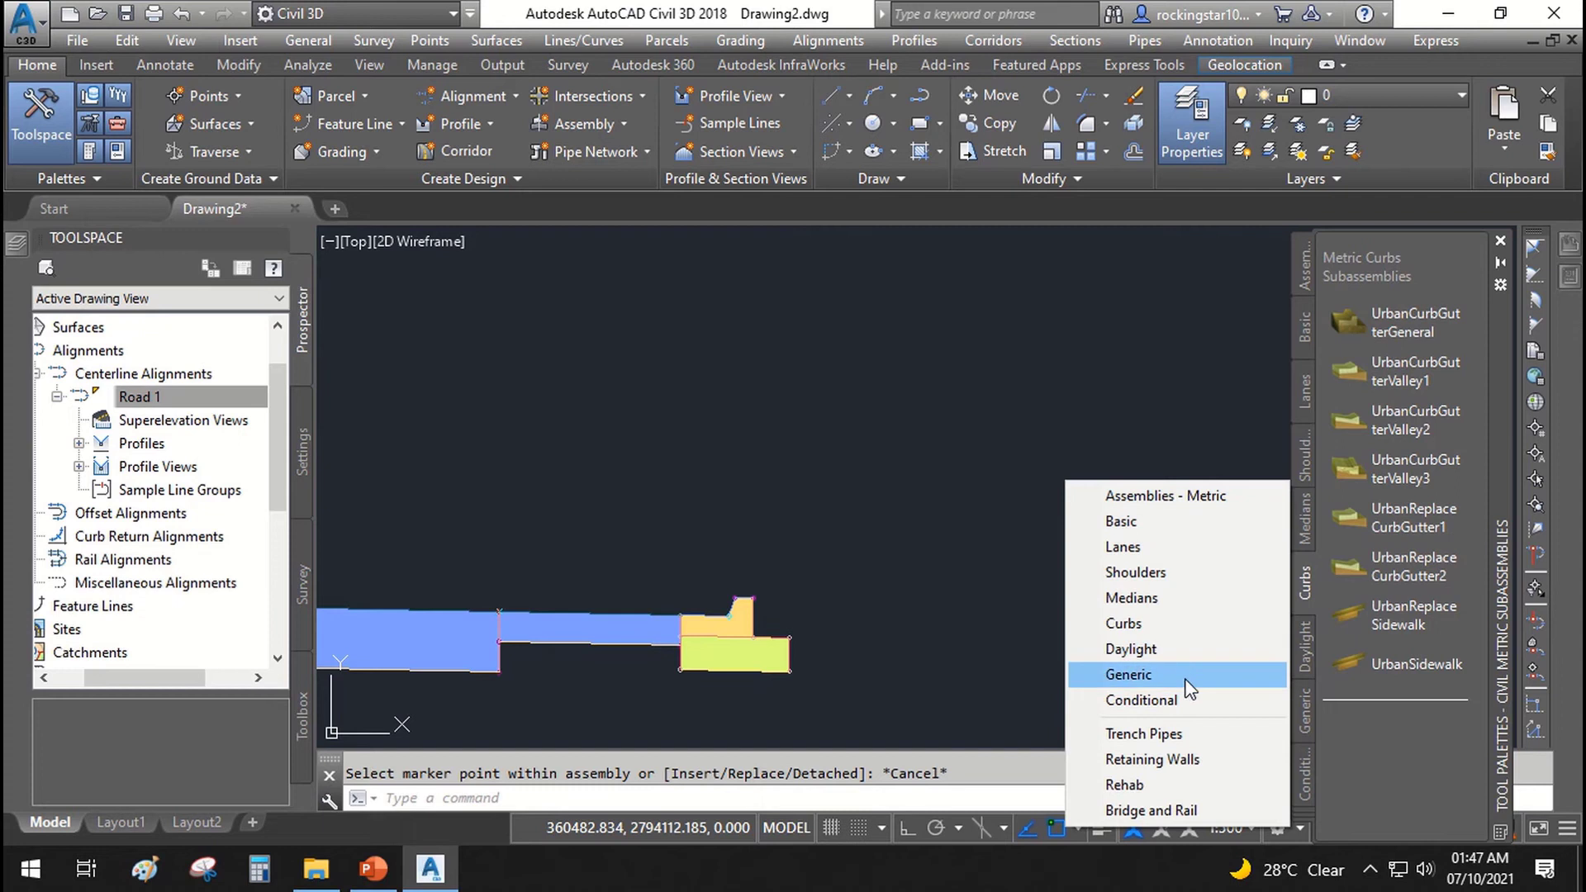
left_click(1122, 547)
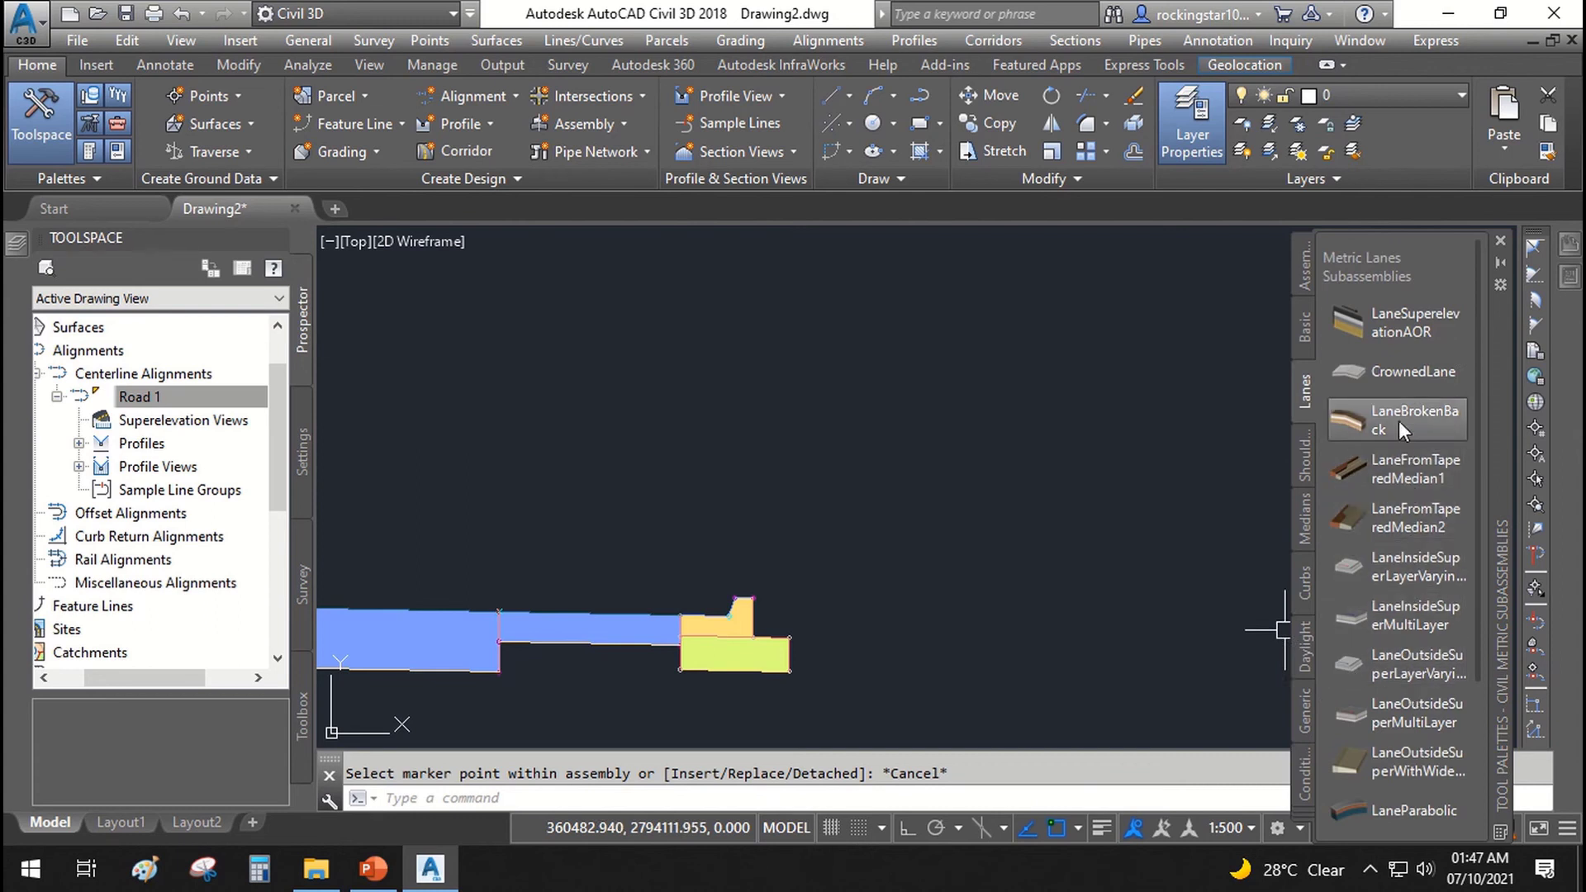
scroll(1400, 463, "down", 3)
scroll(1405, 703, "up", 3)
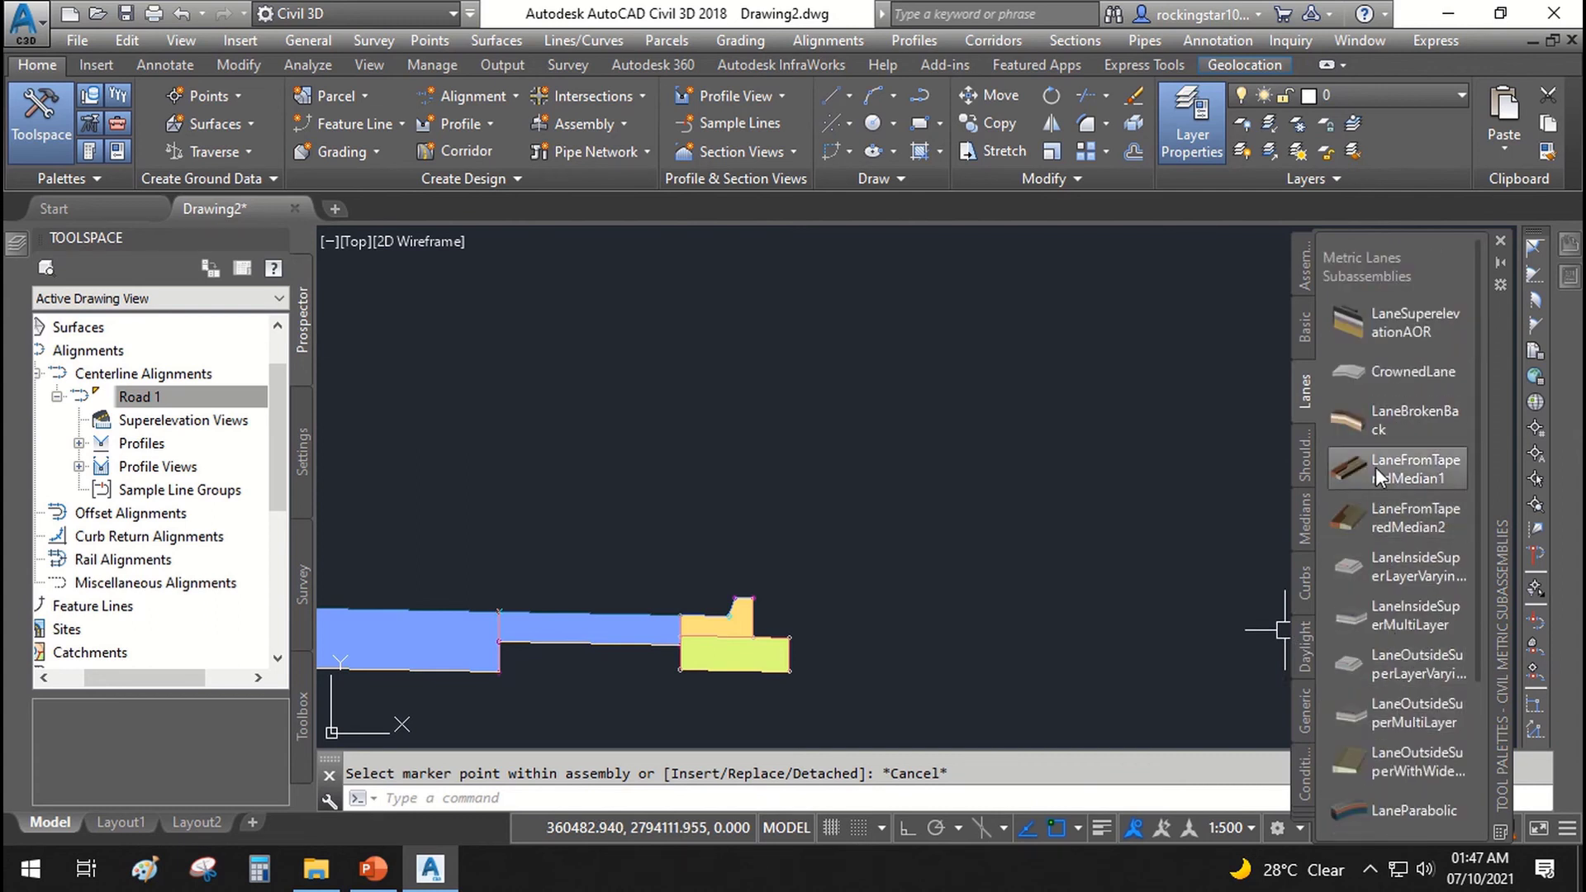
left_click(1306, 334)
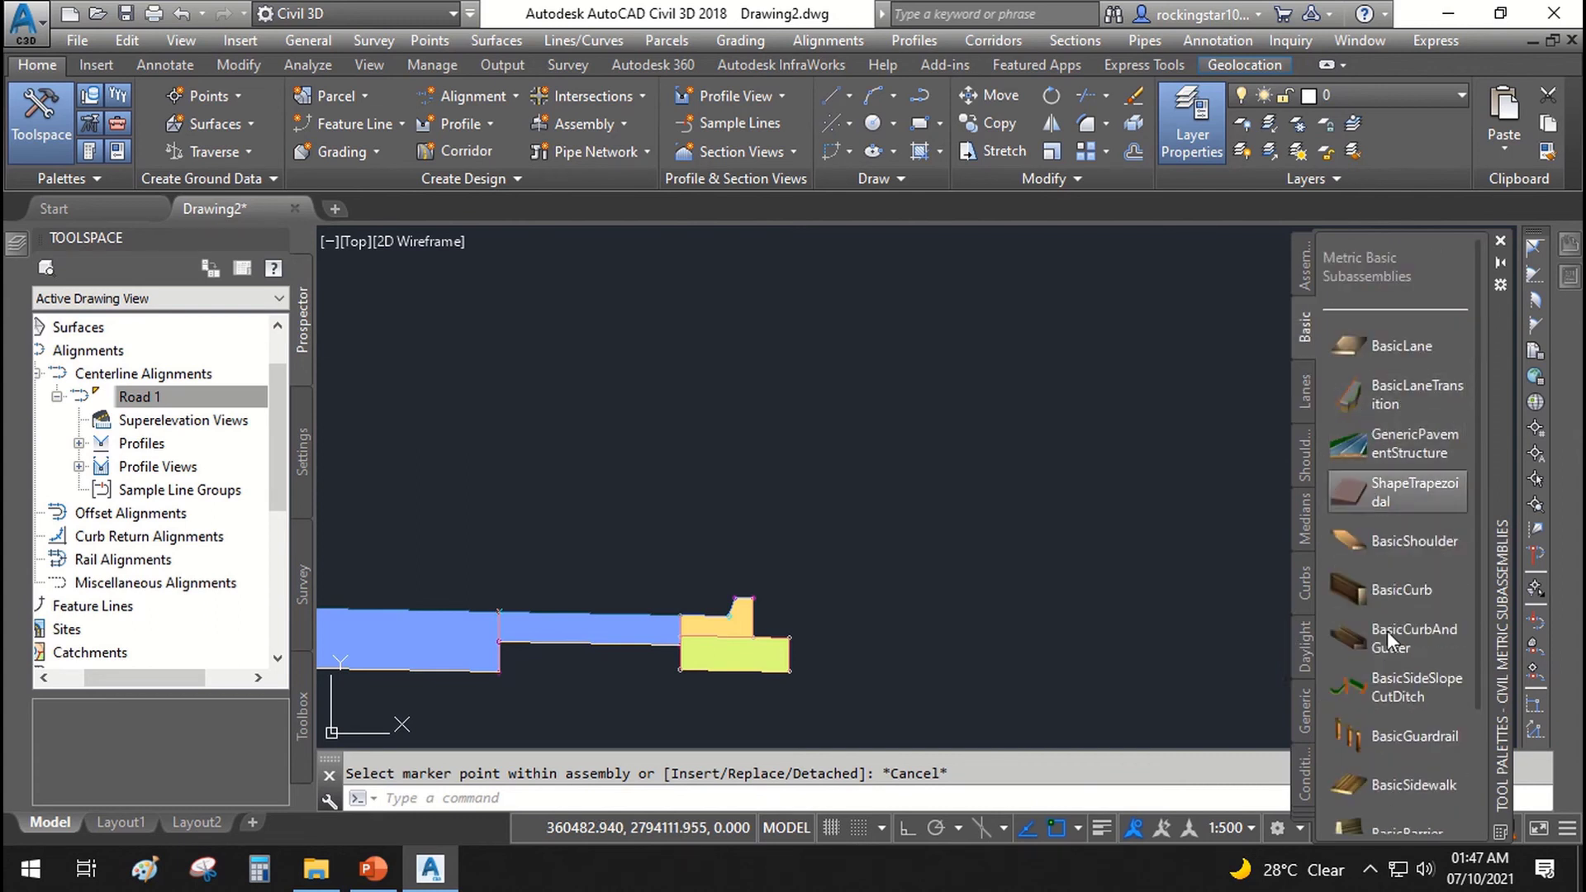
scroll(1397, 661, "down", 3)
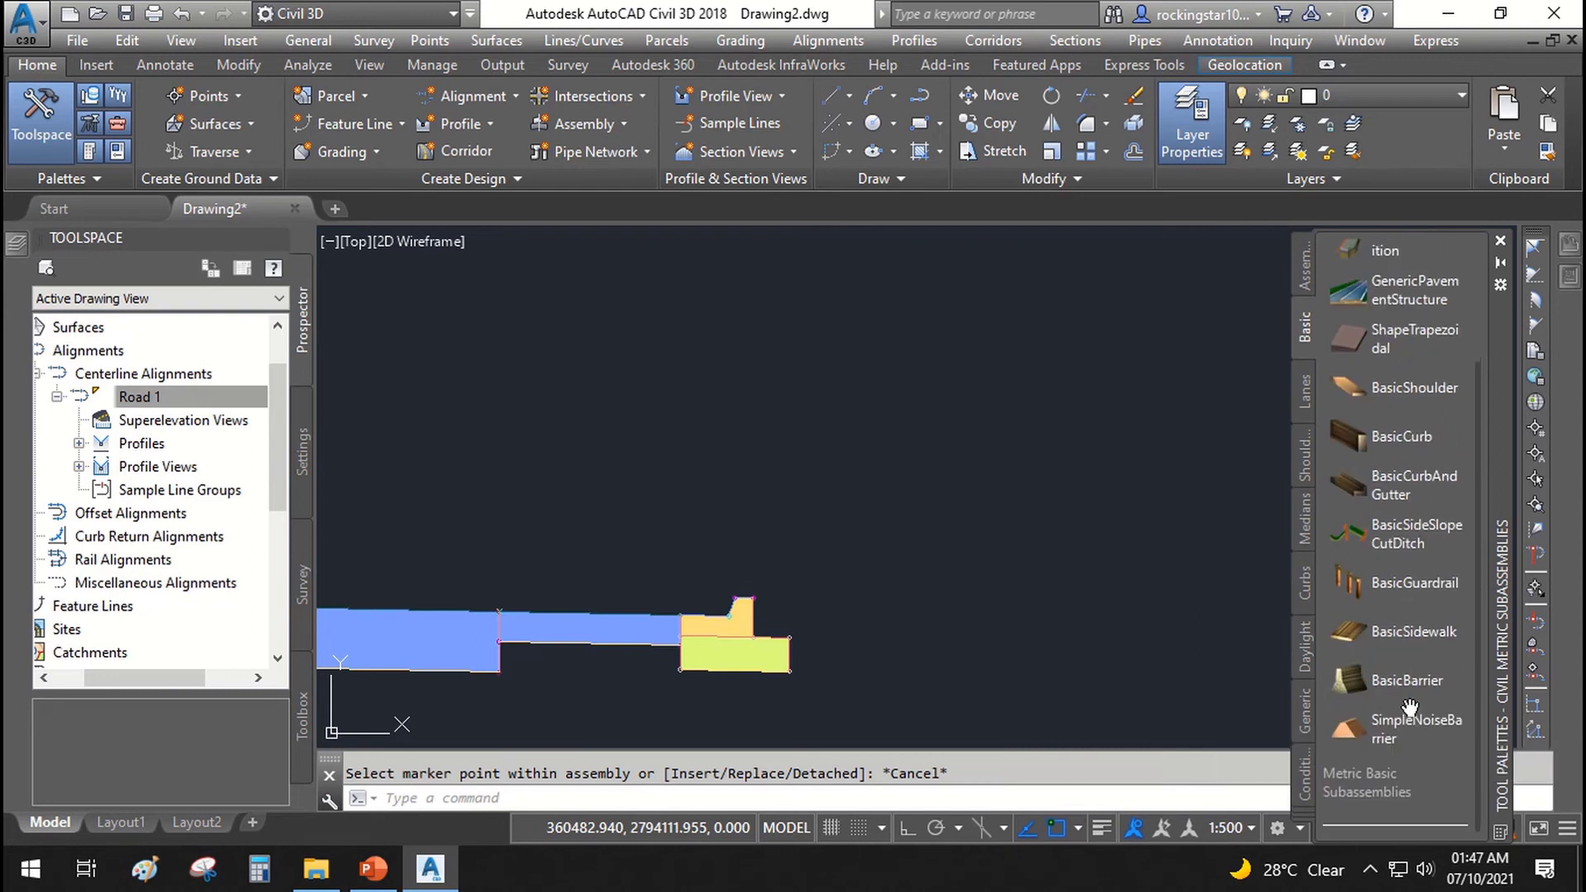
Attach a BasicSidewalk 2.000 m wide and 0.100 m deep to the curb's outer edge.
left_click(1400, 640)
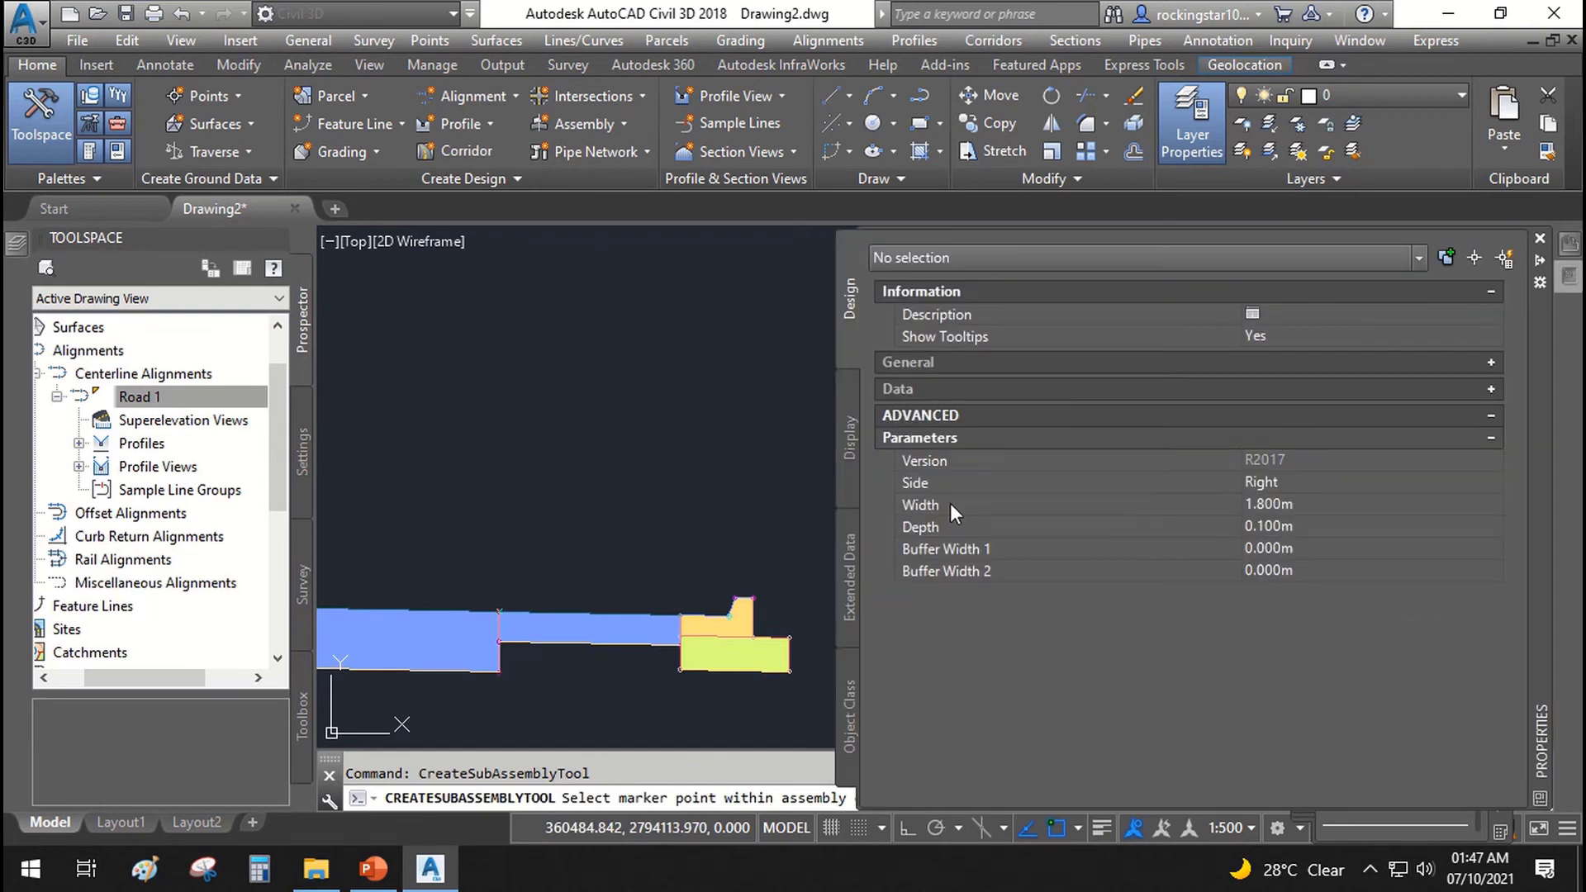
left_click(951, 503)
left_click(1004, 527)
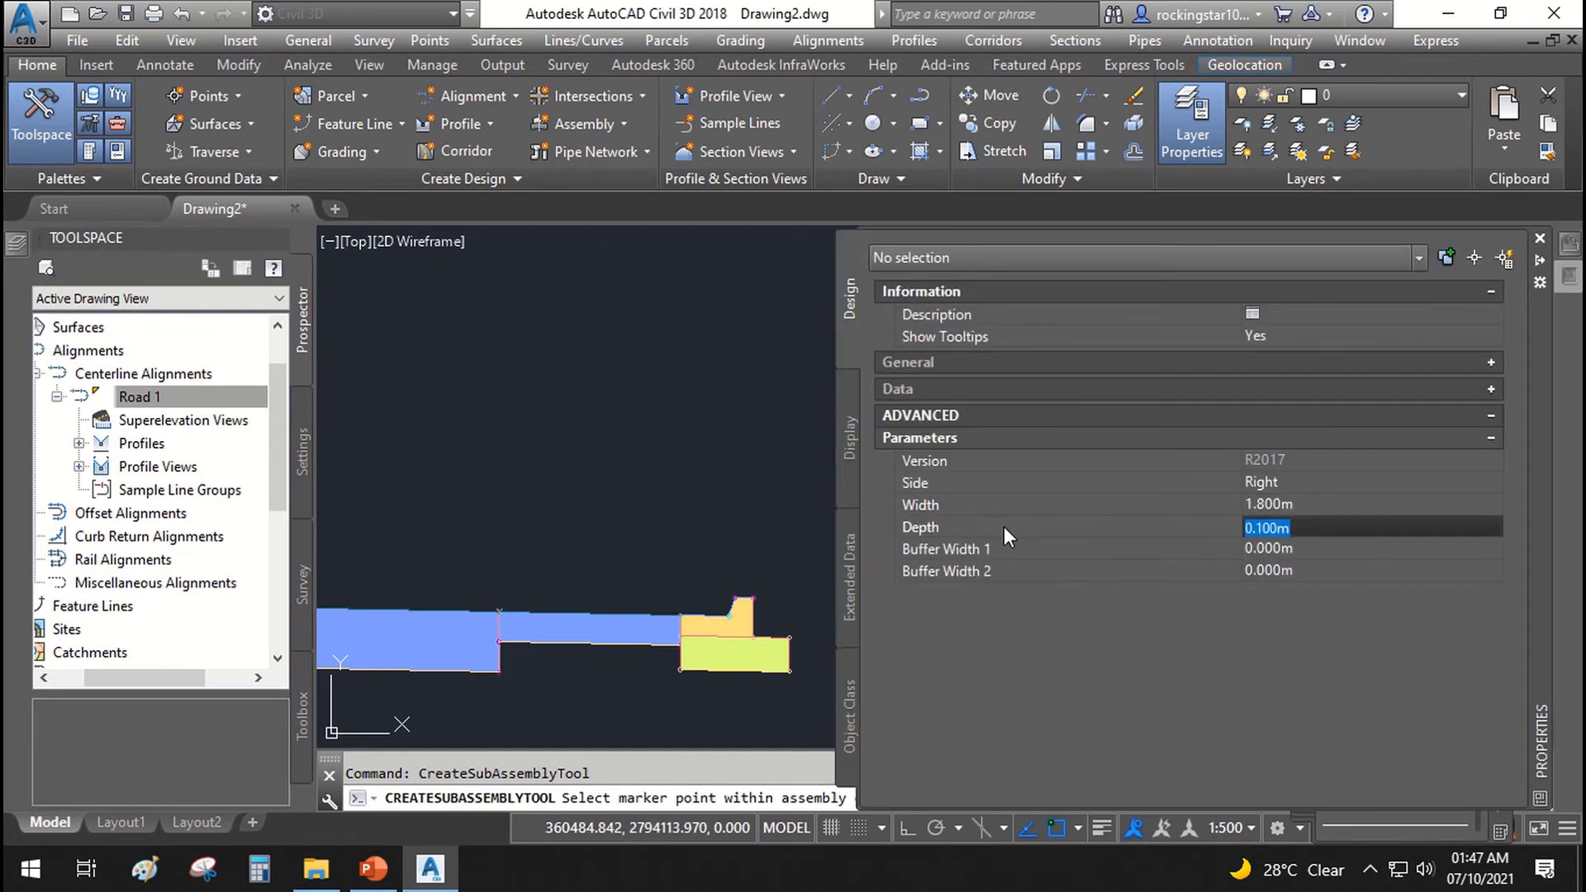
left_click(1004, 547)
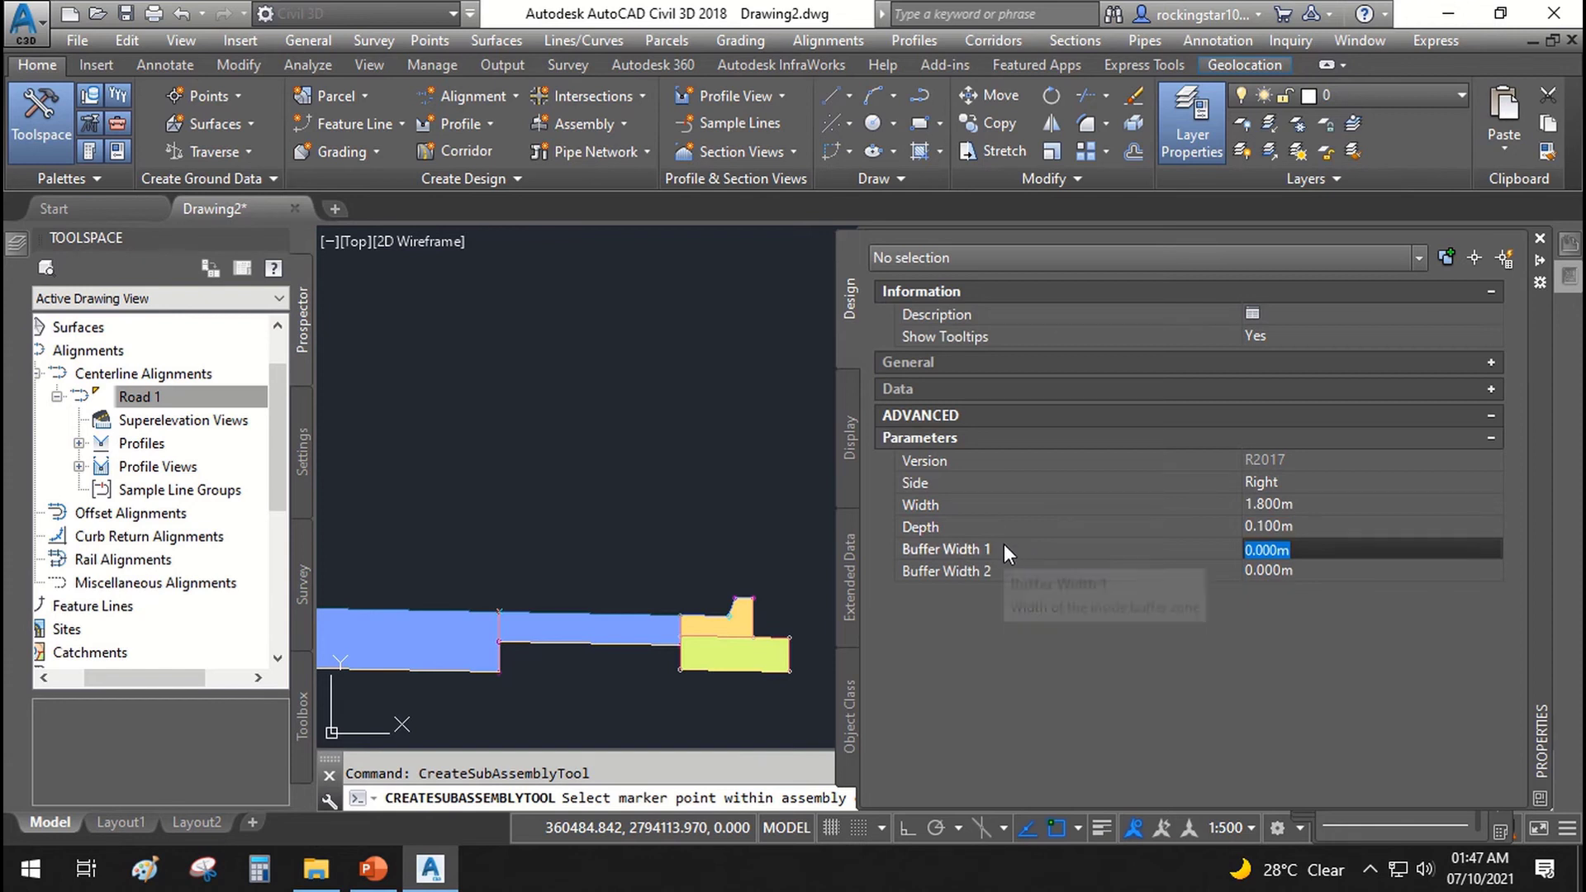
left_click(1004, 568)
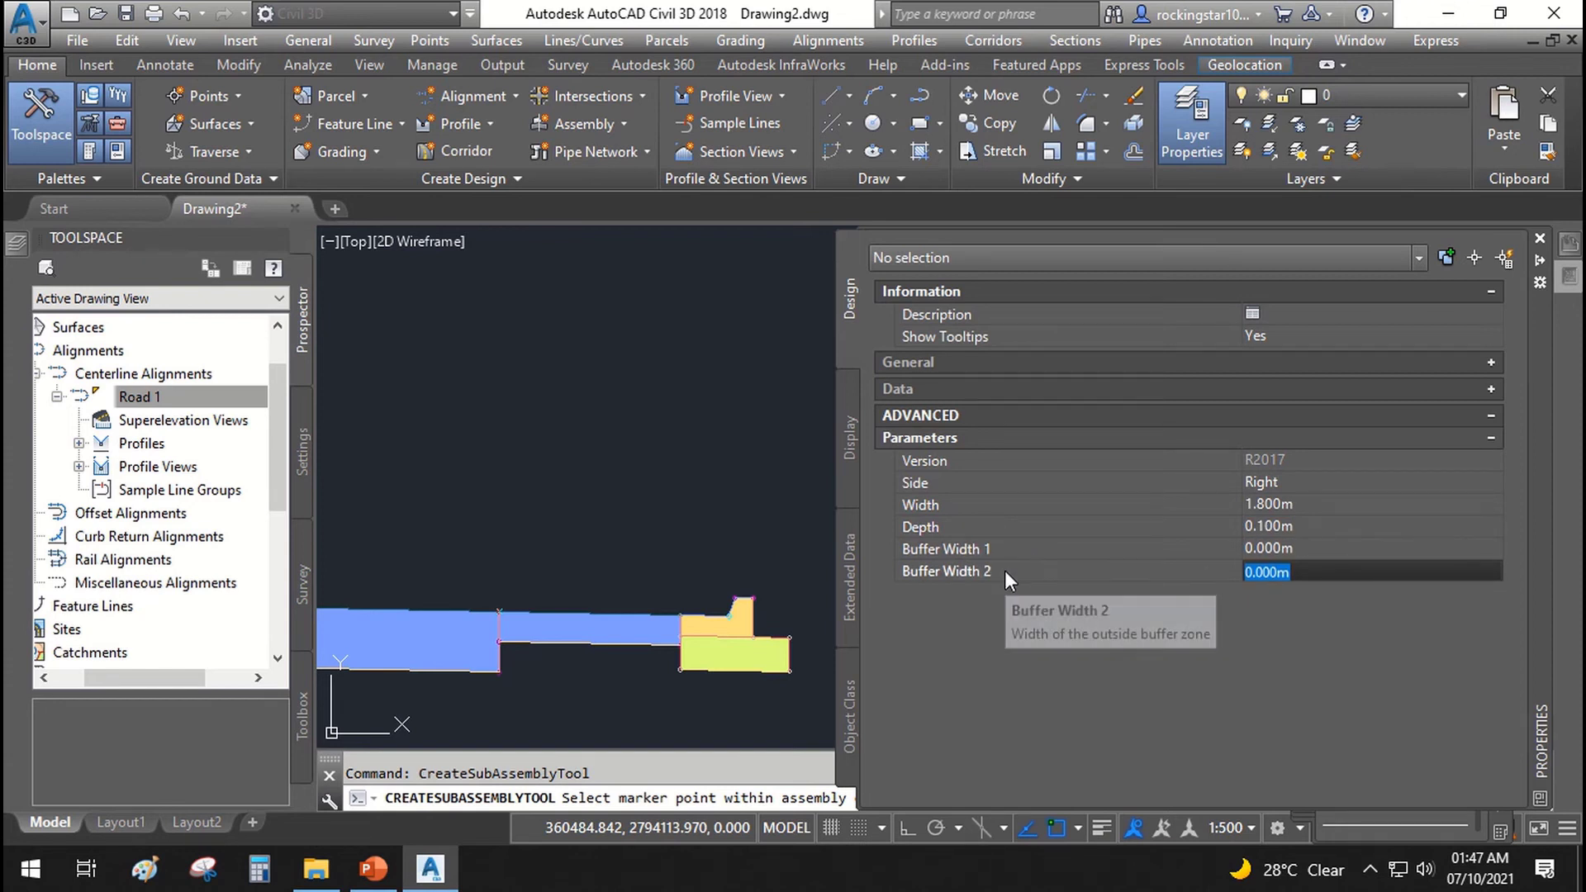
left_click(983, 507)
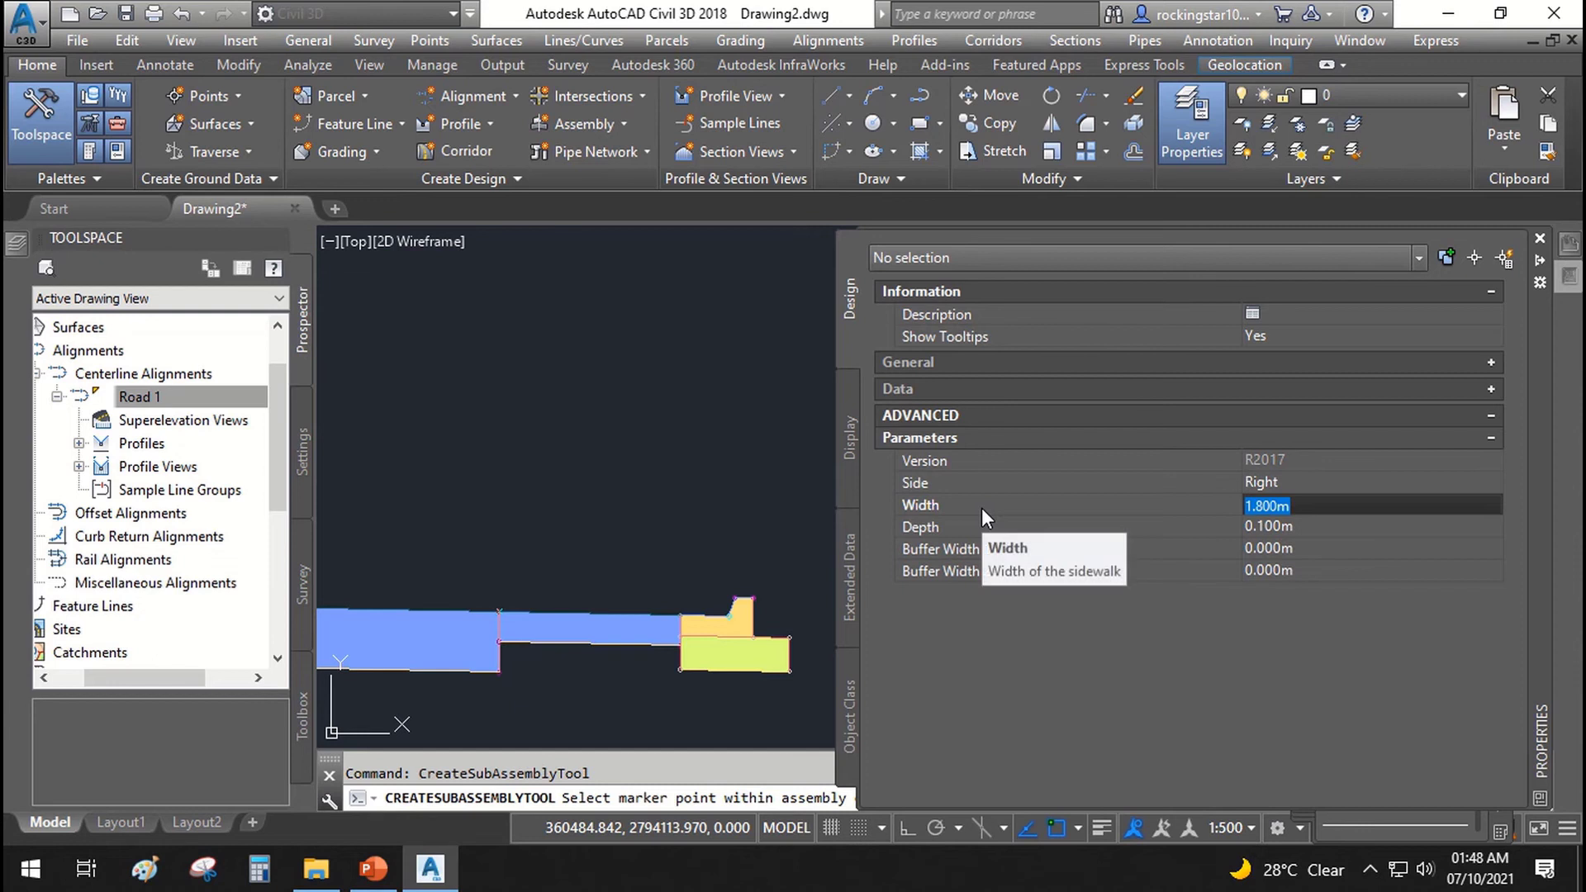
type("2")
key("Tab")
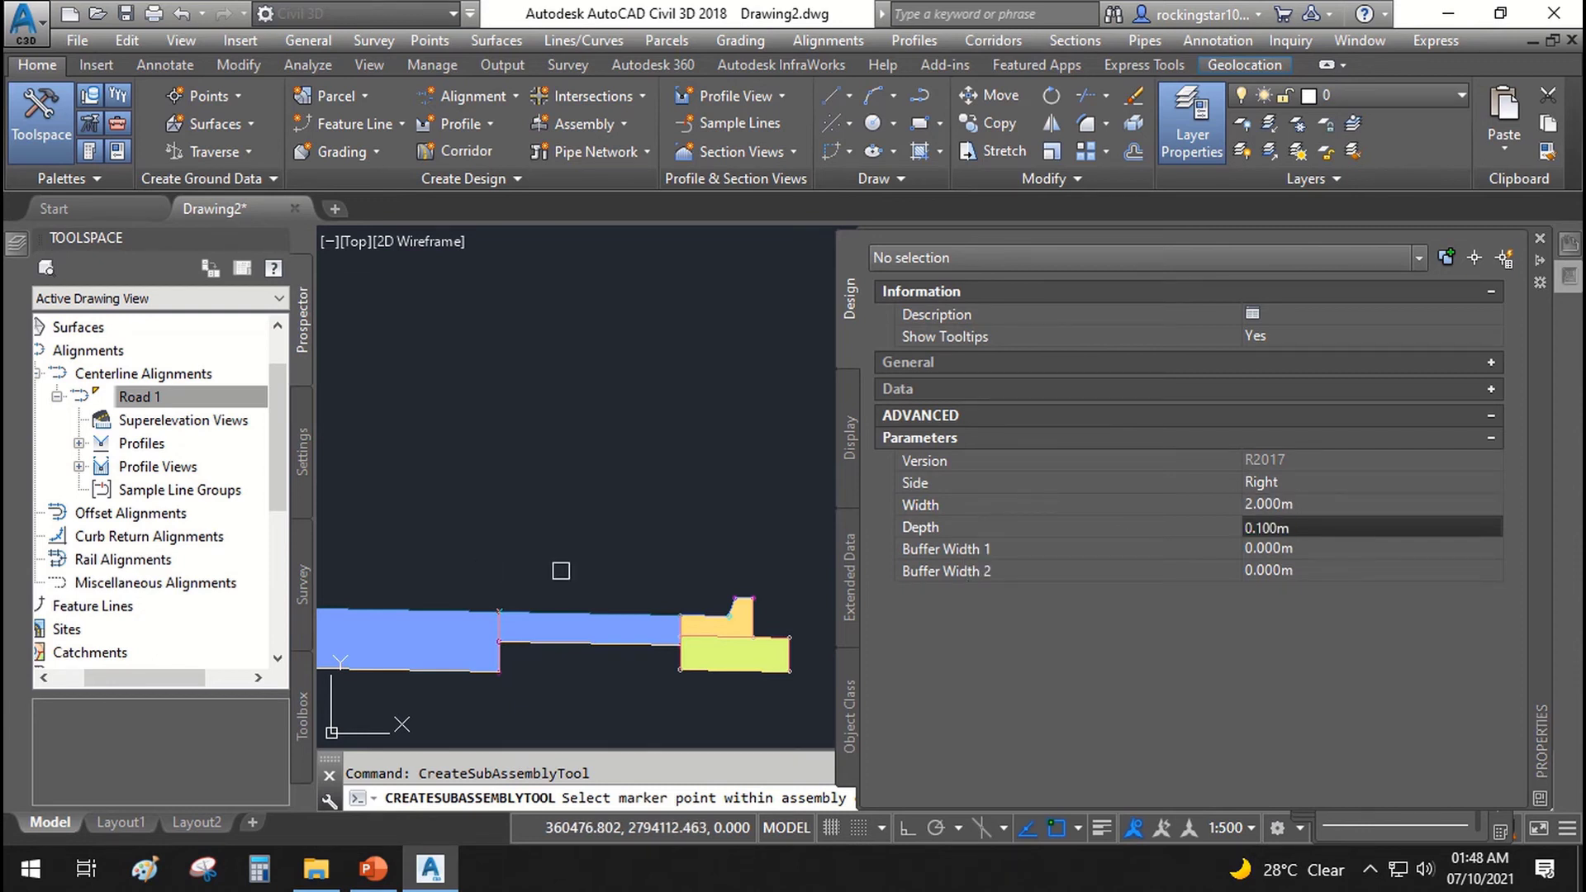
scroll(743, 603, "up", 5)
left_click(711, 567)
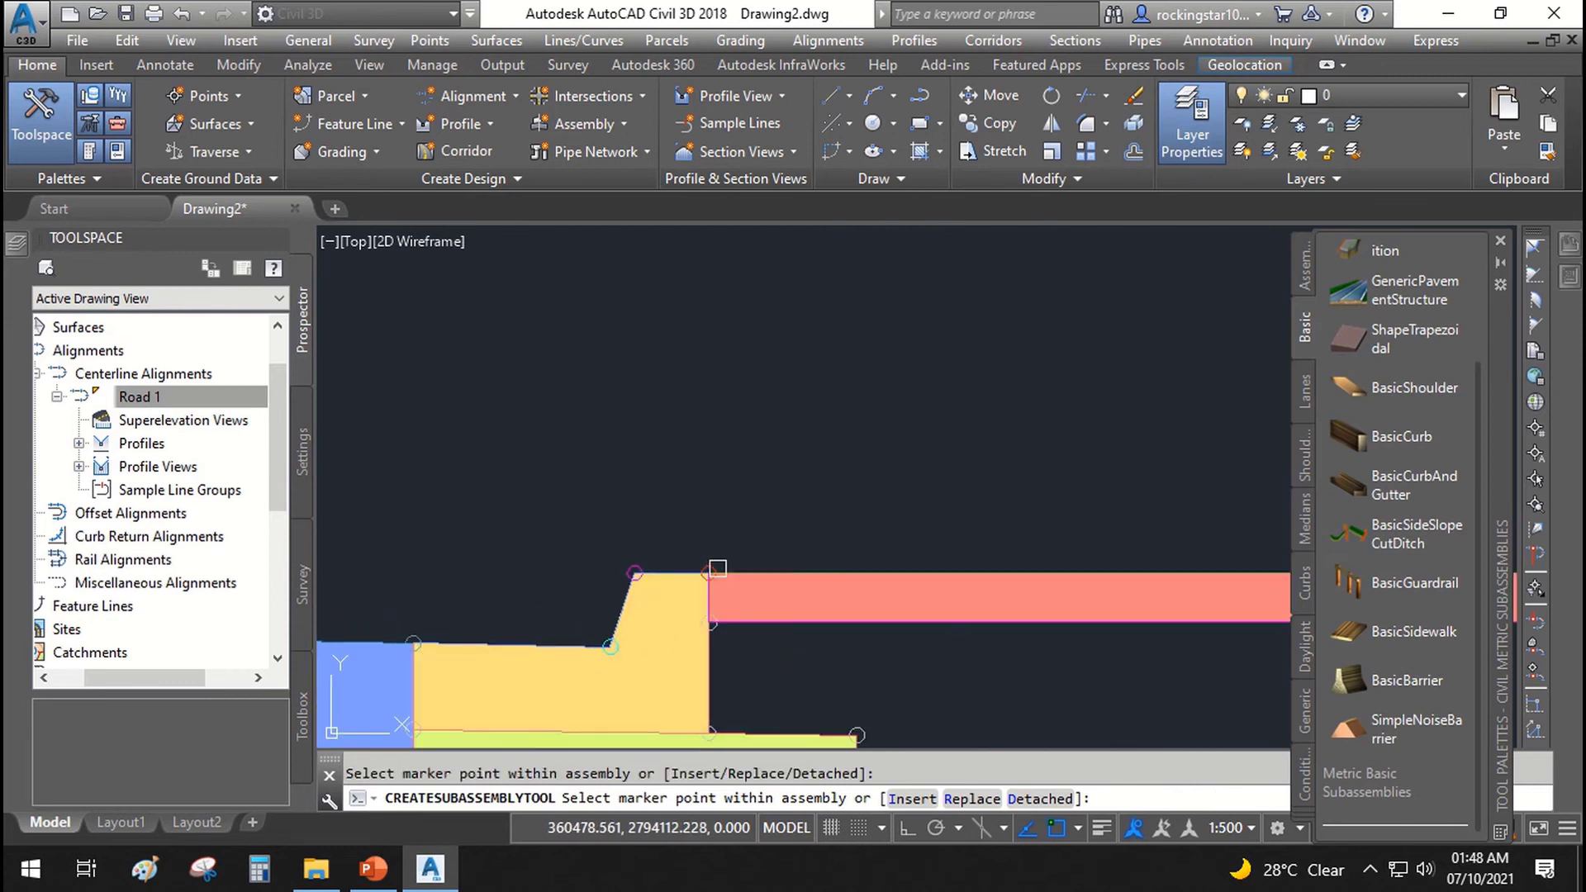
scroll(715, 574, "down", 5)
scroll(947, 576, "down", 3)
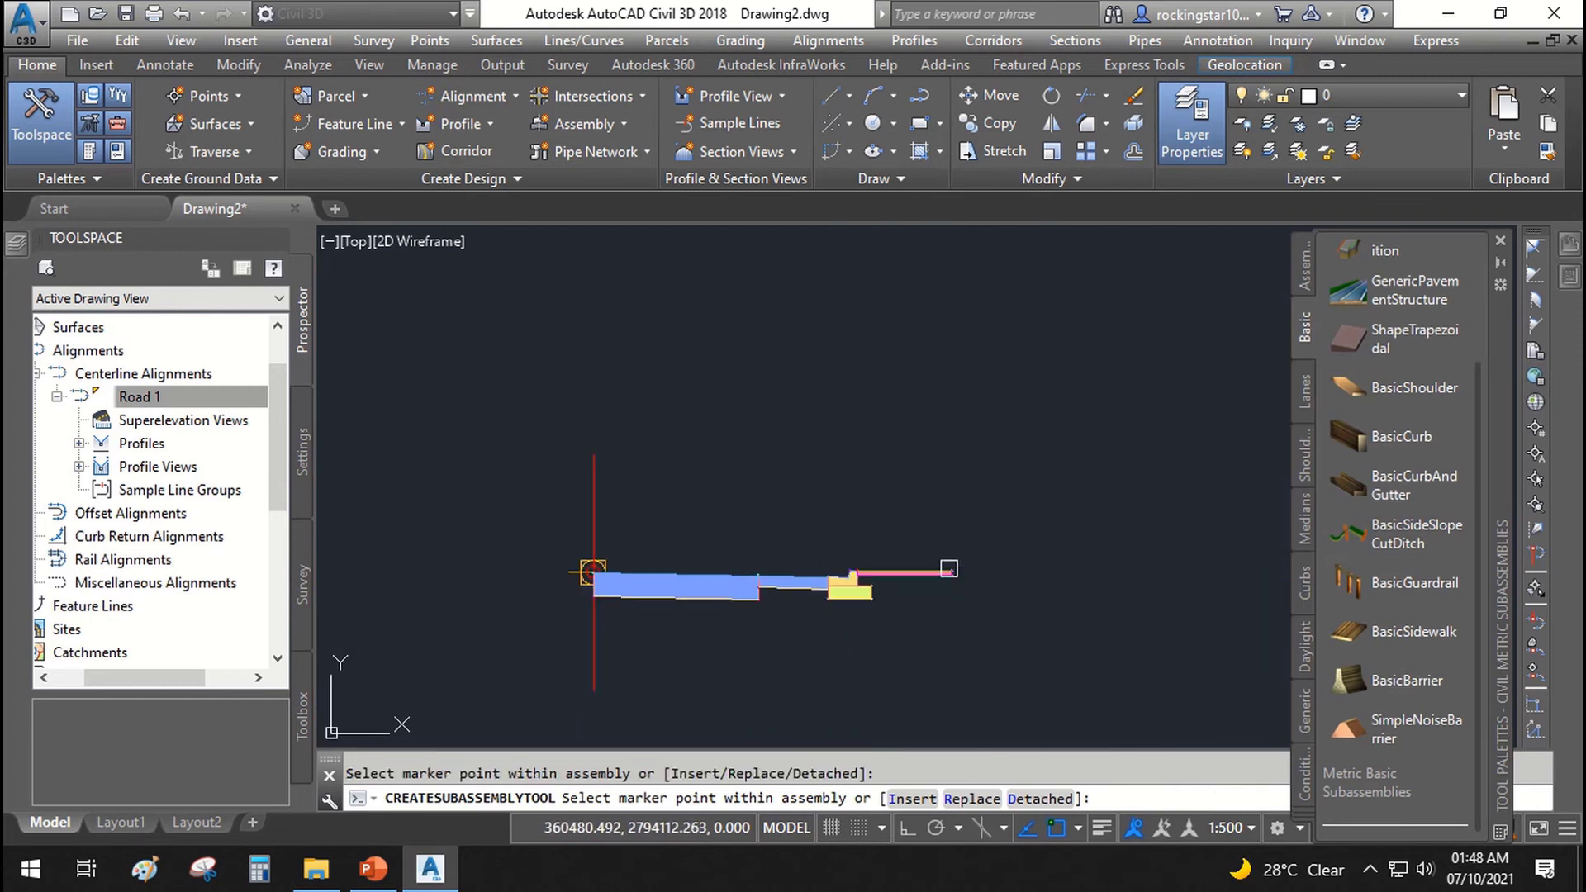
scroll(950, 574, "up", 3)
key("Escape")
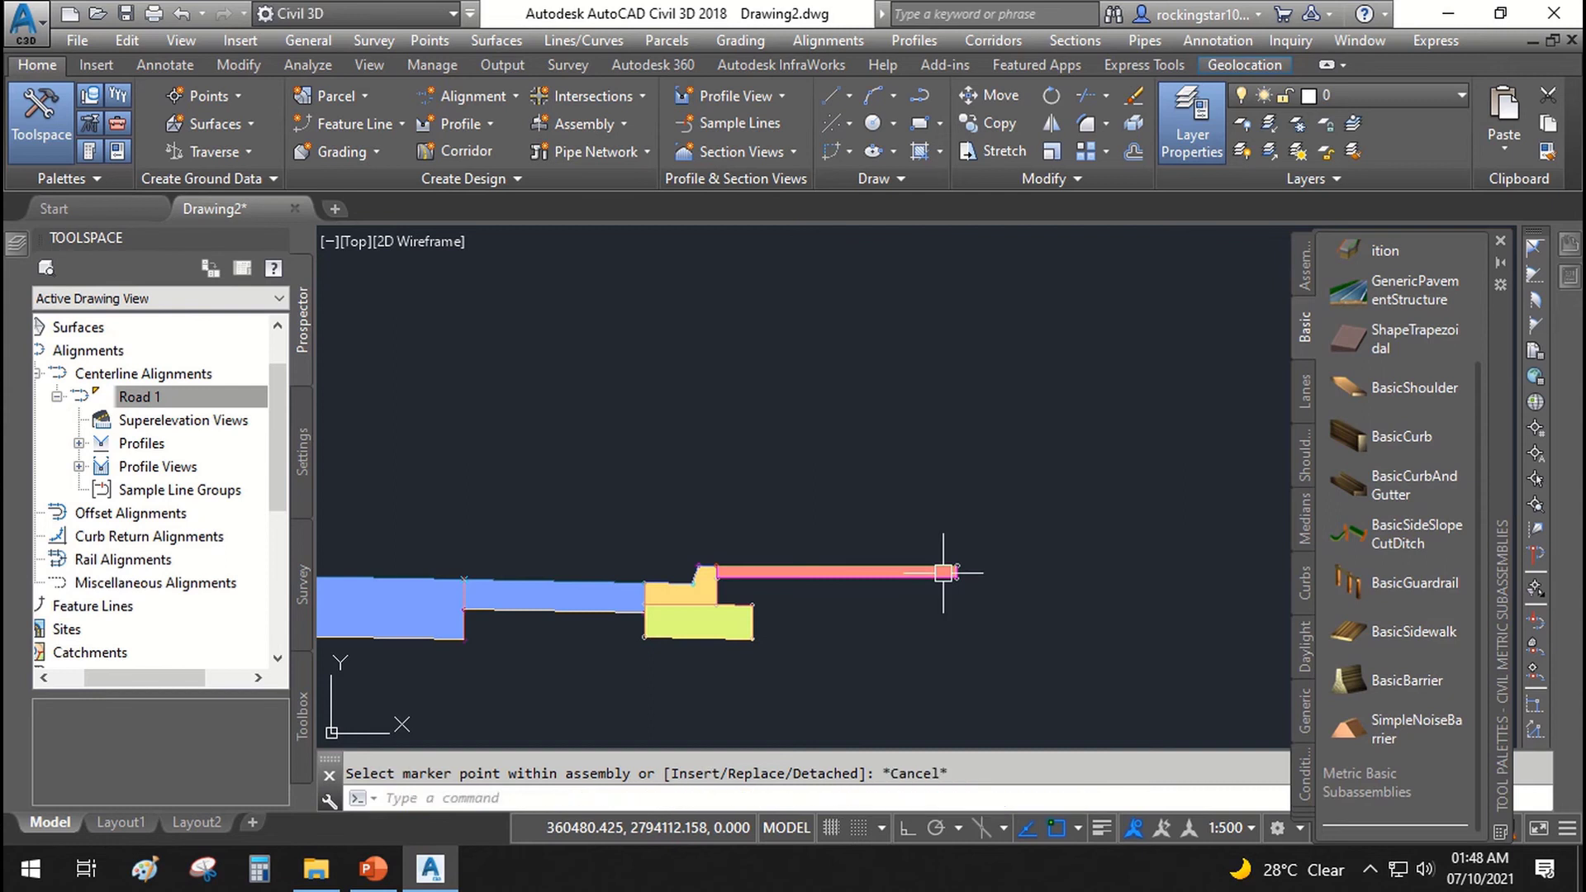
scroll(947, 569, "up", 4)
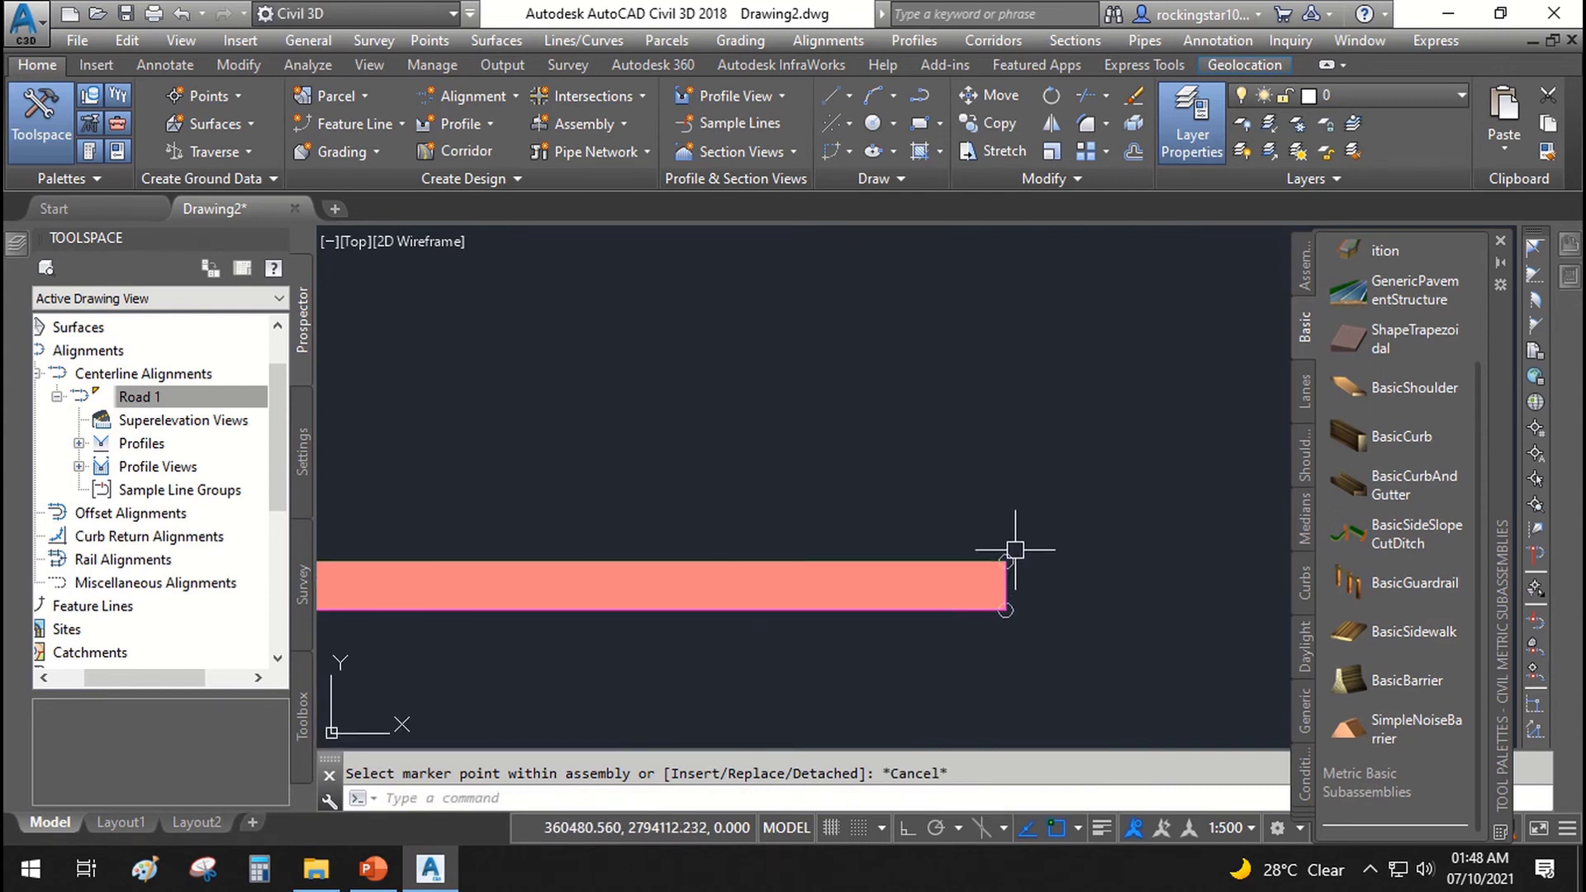
Pick LinkSlopeToSurface from the Generic subassemblies, a right-side link at 2.00% cut and fill.
scroll(1033, 546, "down", 5)
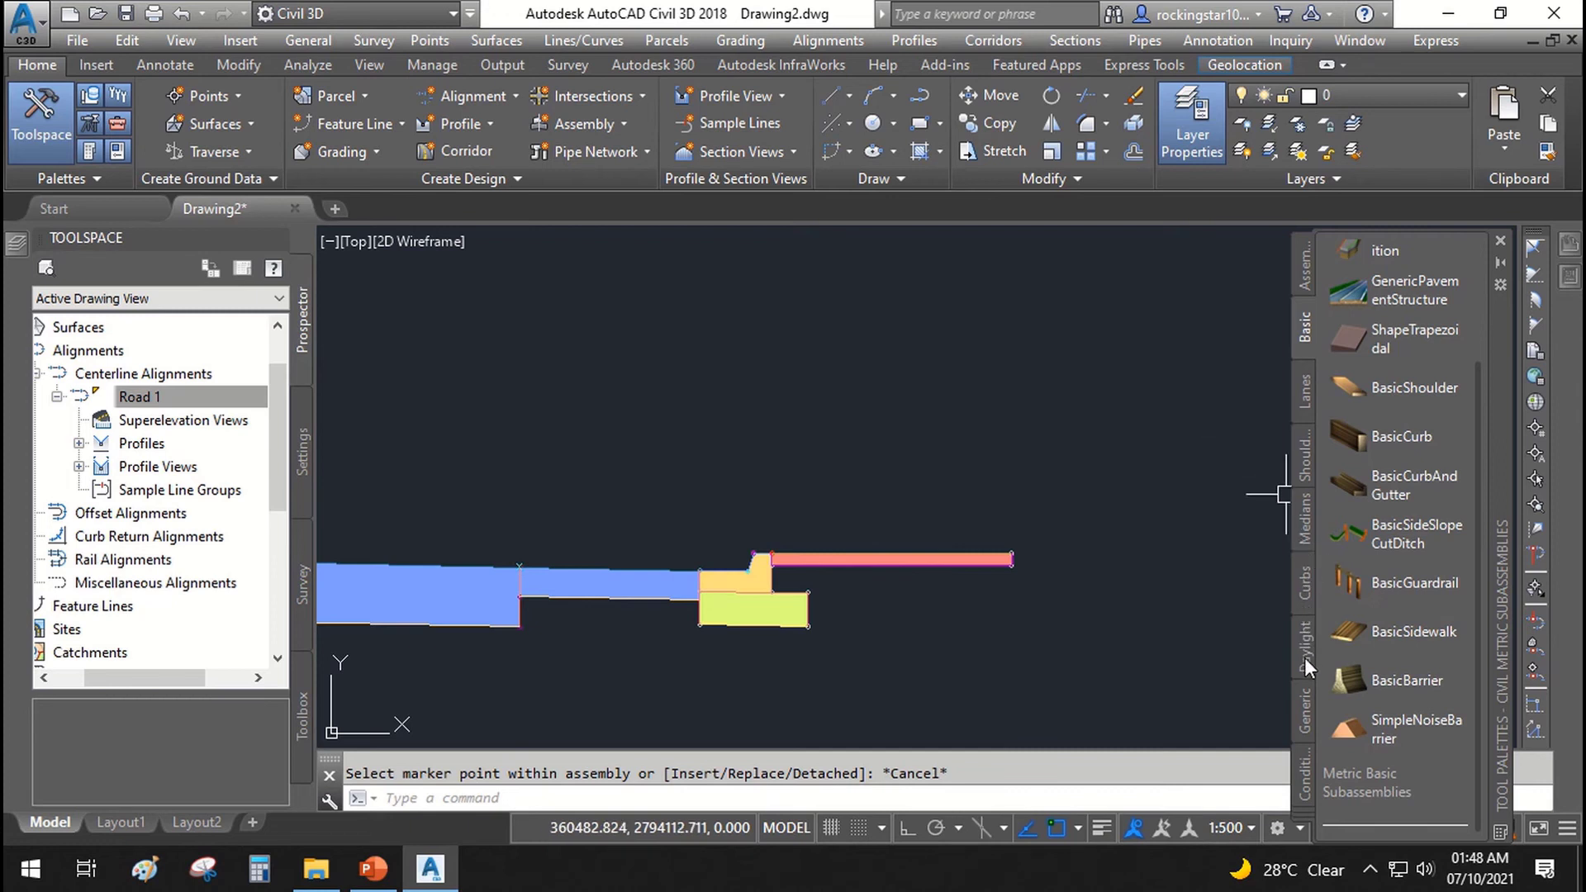
left_click(1312, 717)
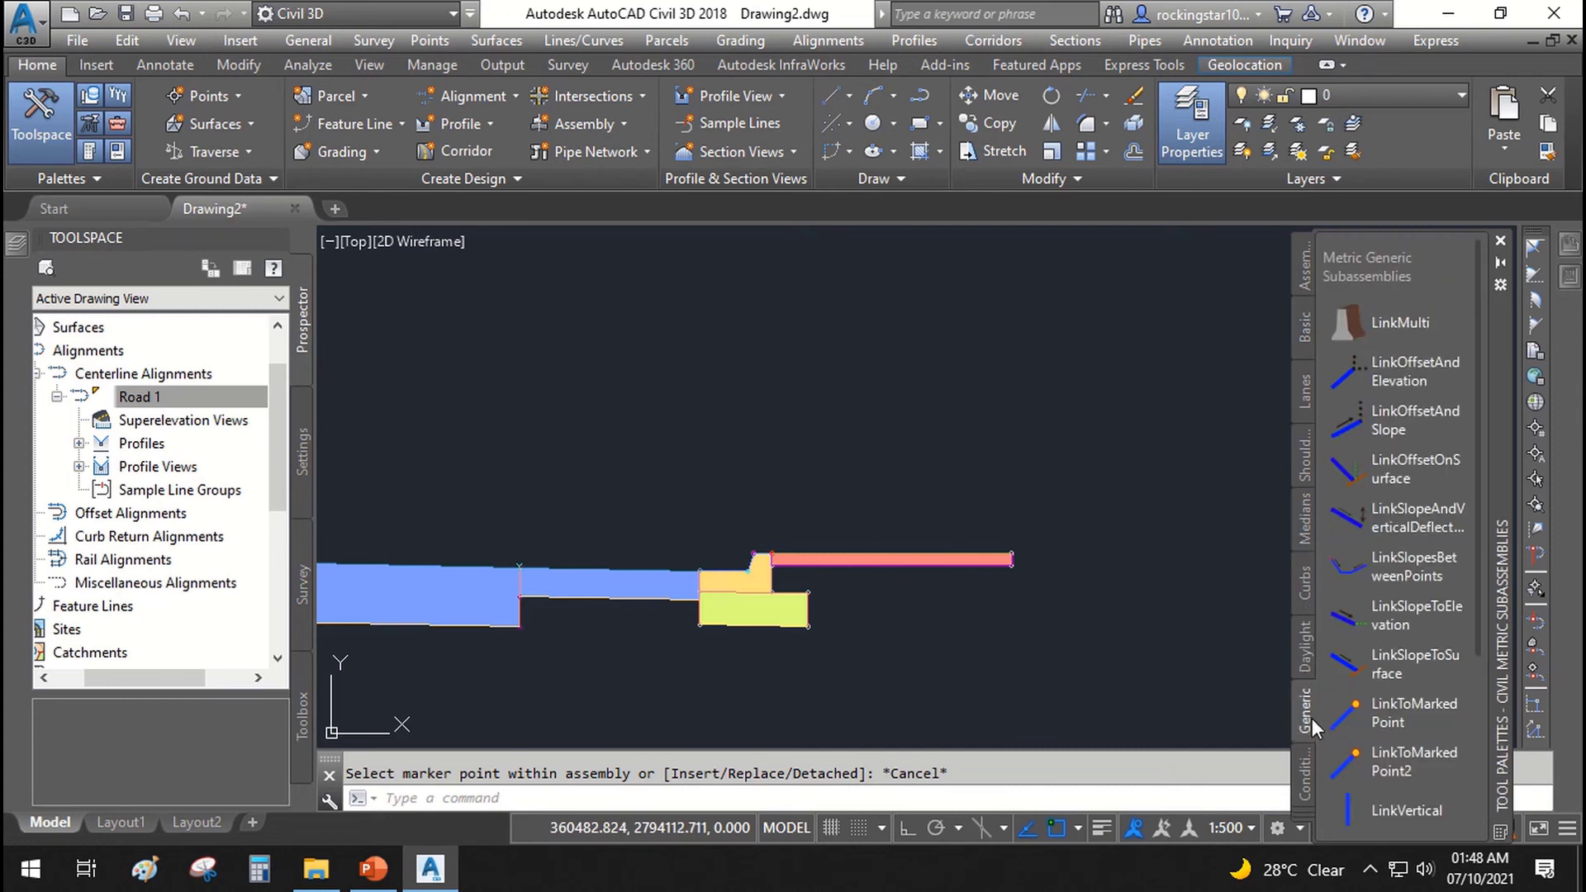
left_click(1411, 667)
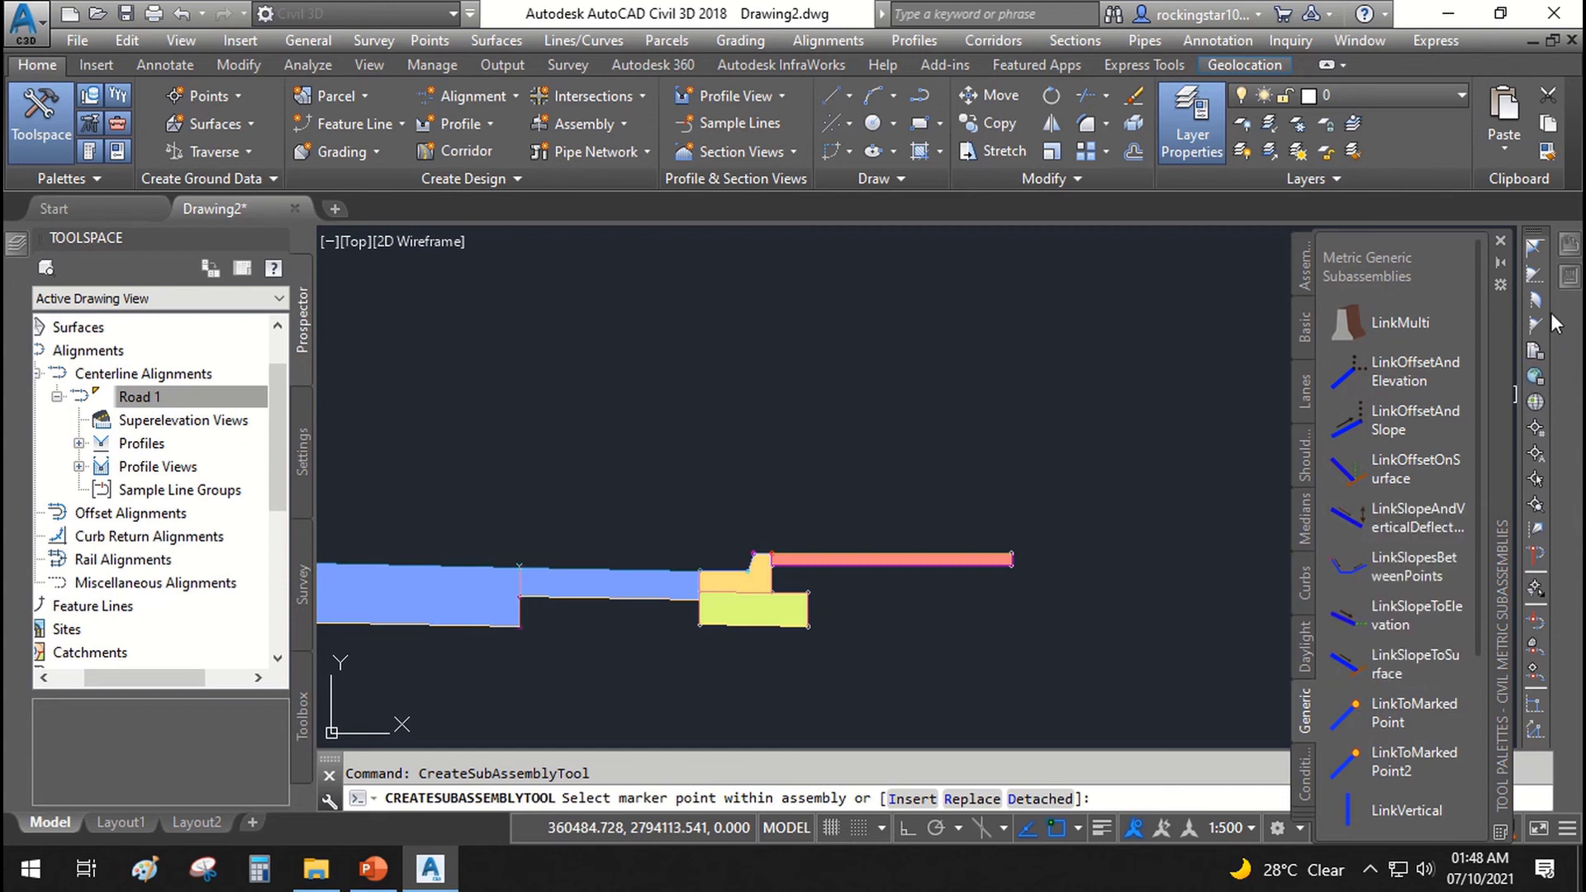
left_click(1394, 671)
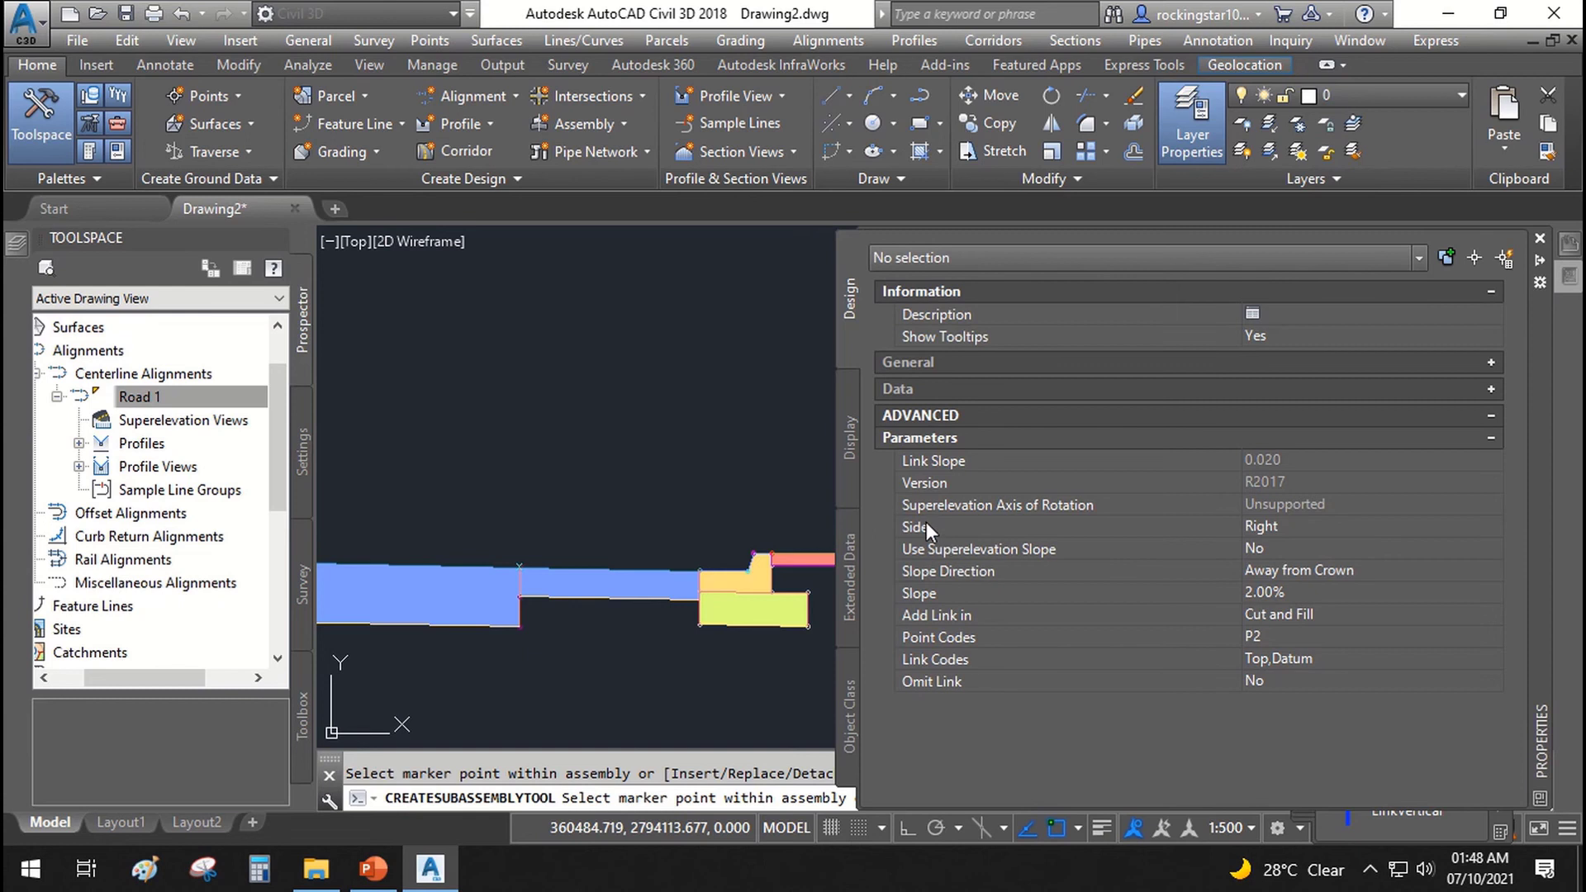
Set the right-side link's slope to 1:4 (25.00%) and attach it at the sidewalk's outer end.
left_click(930, 527)
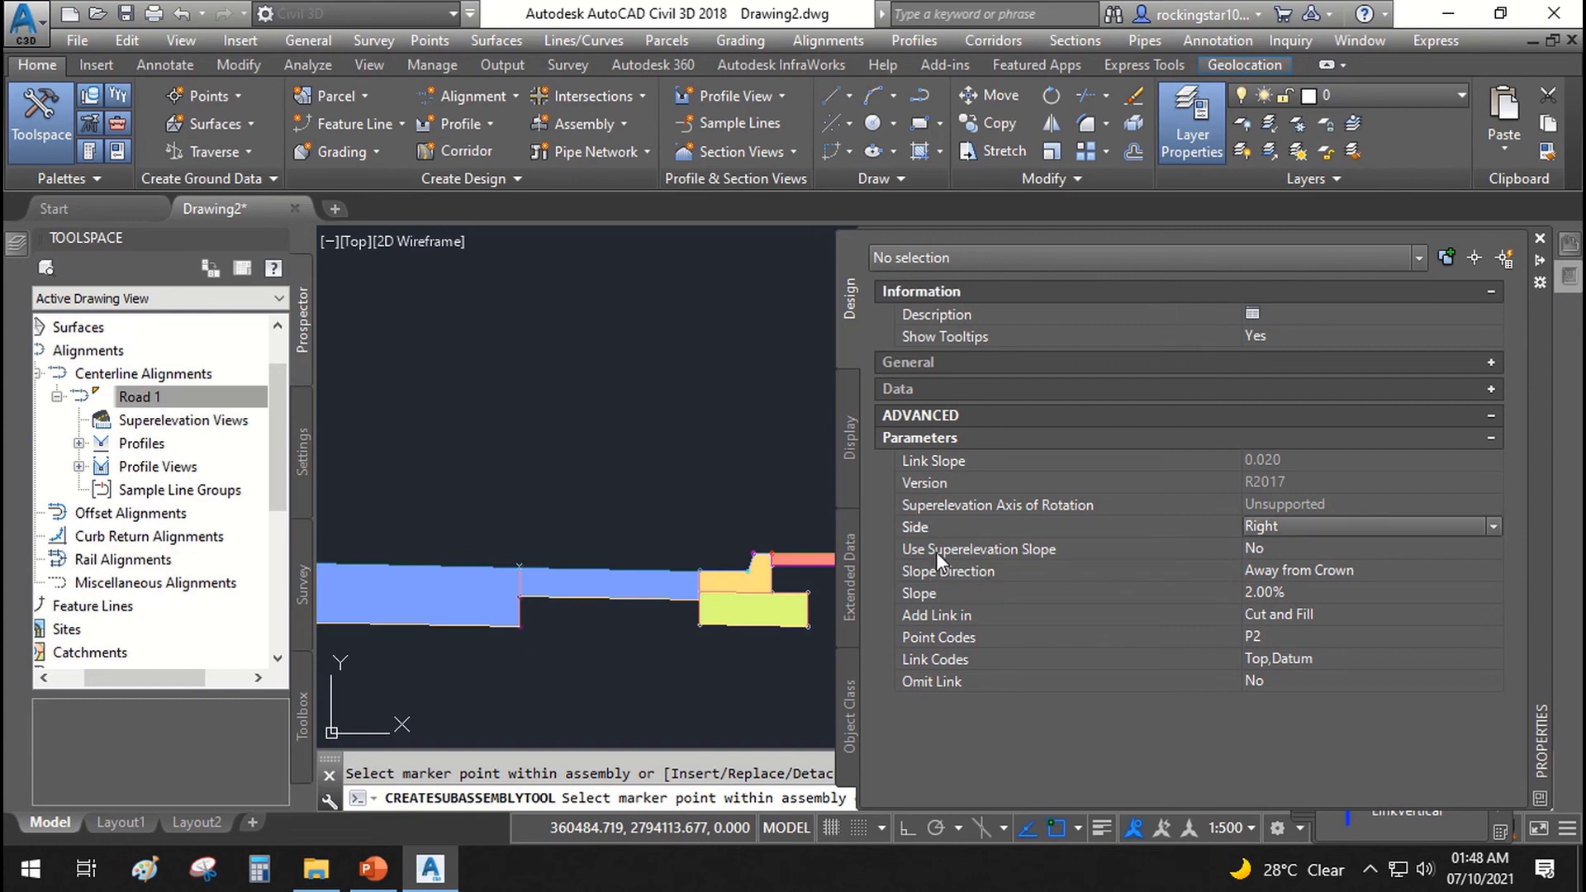
left_click(940, 601)
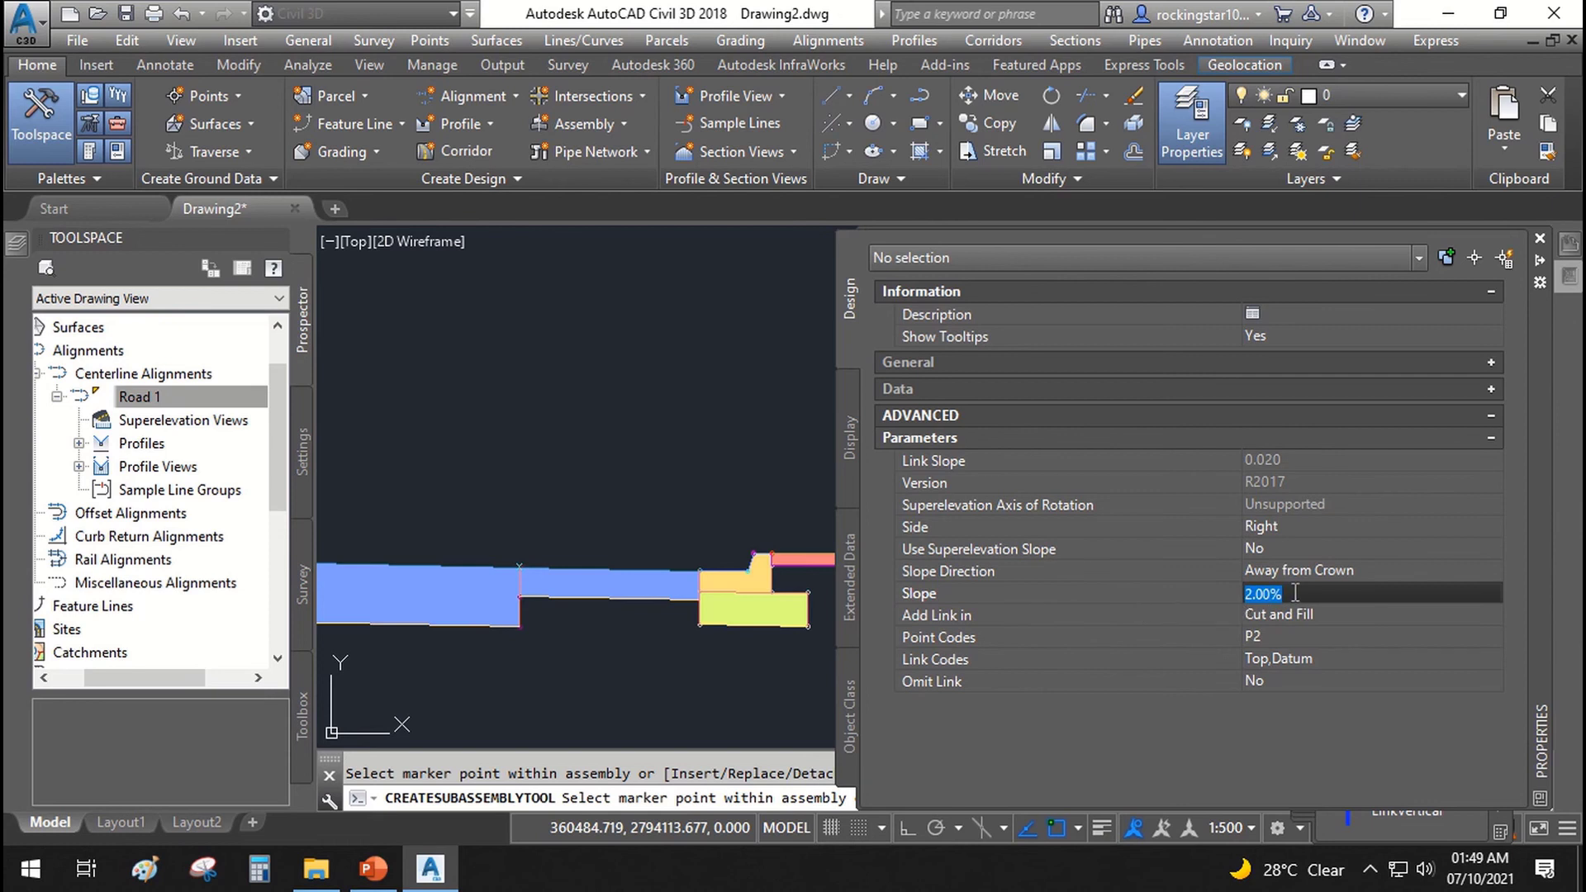
type("1:4")
key("Tab")
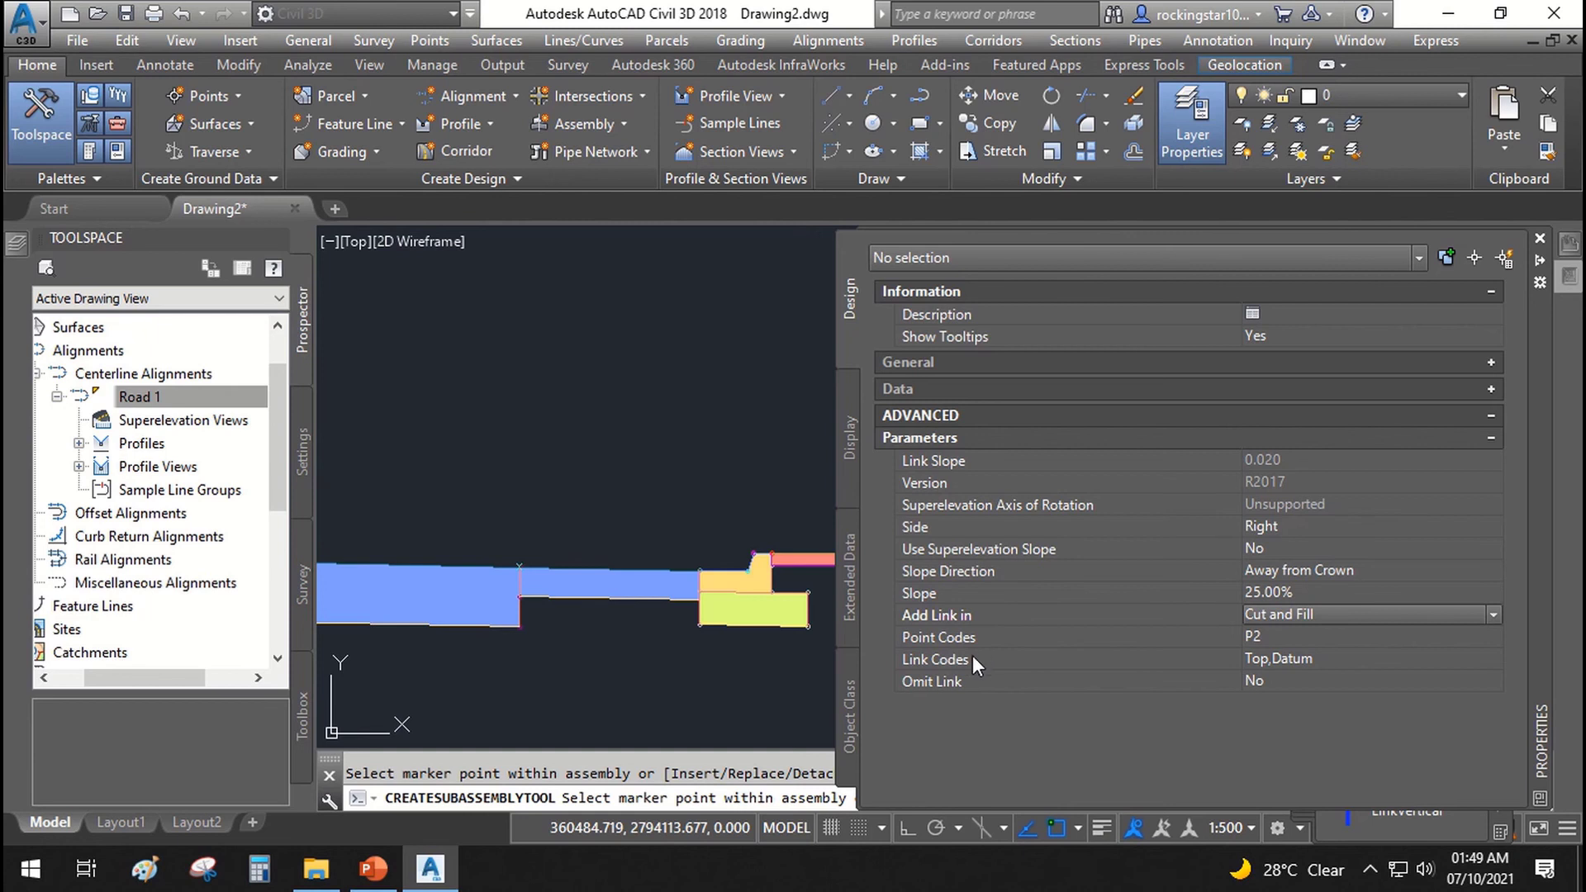
middle_click_drag(743, 578, 565, 578)
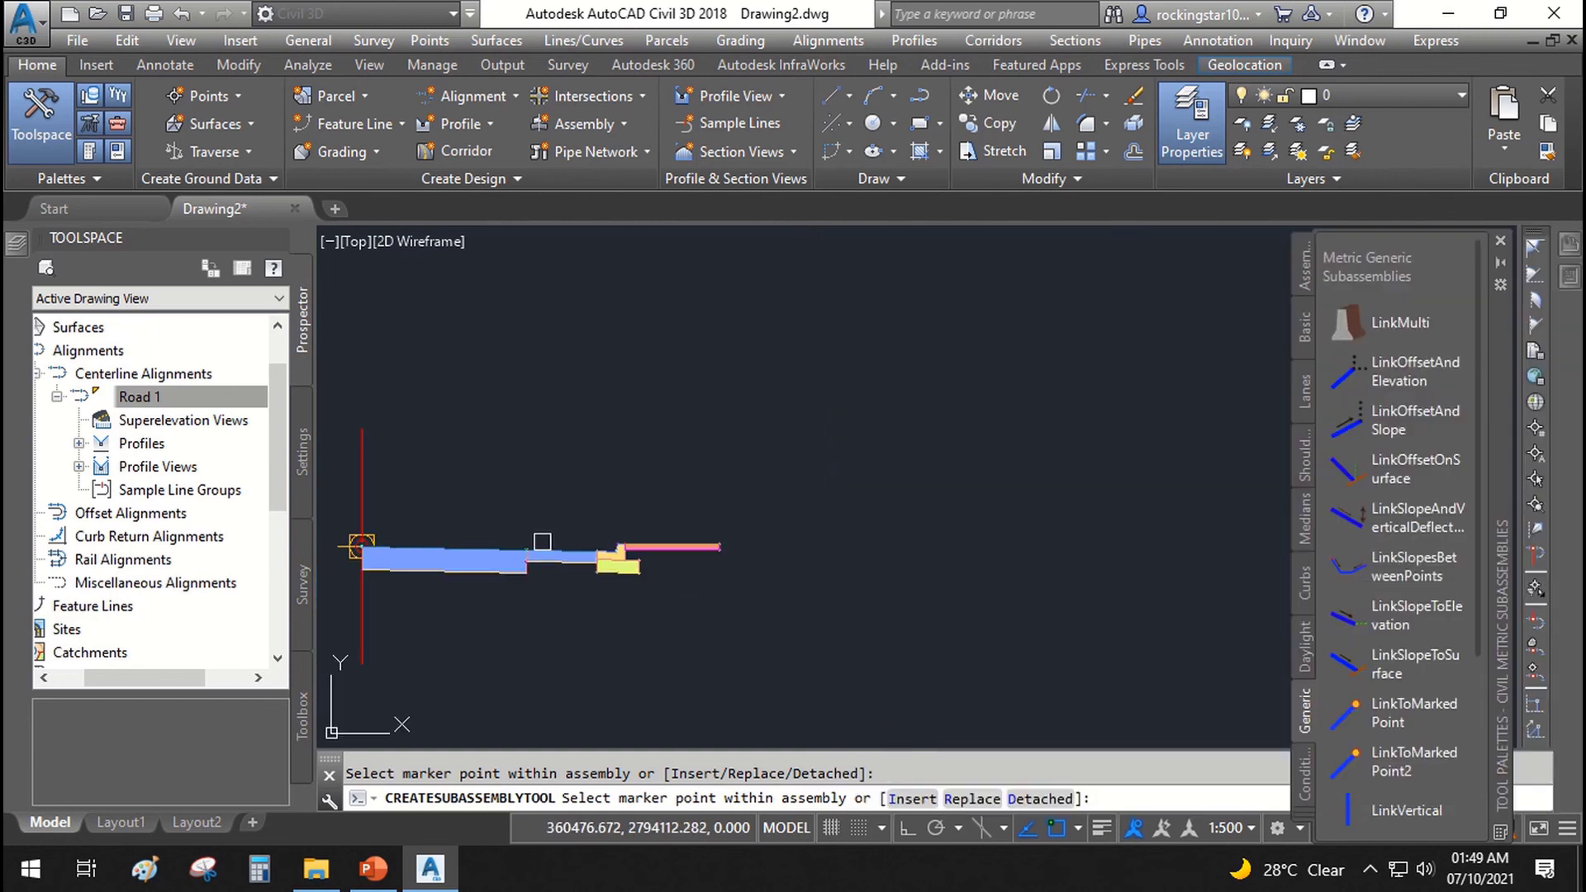
scroll(1091, 602, "up", 10)
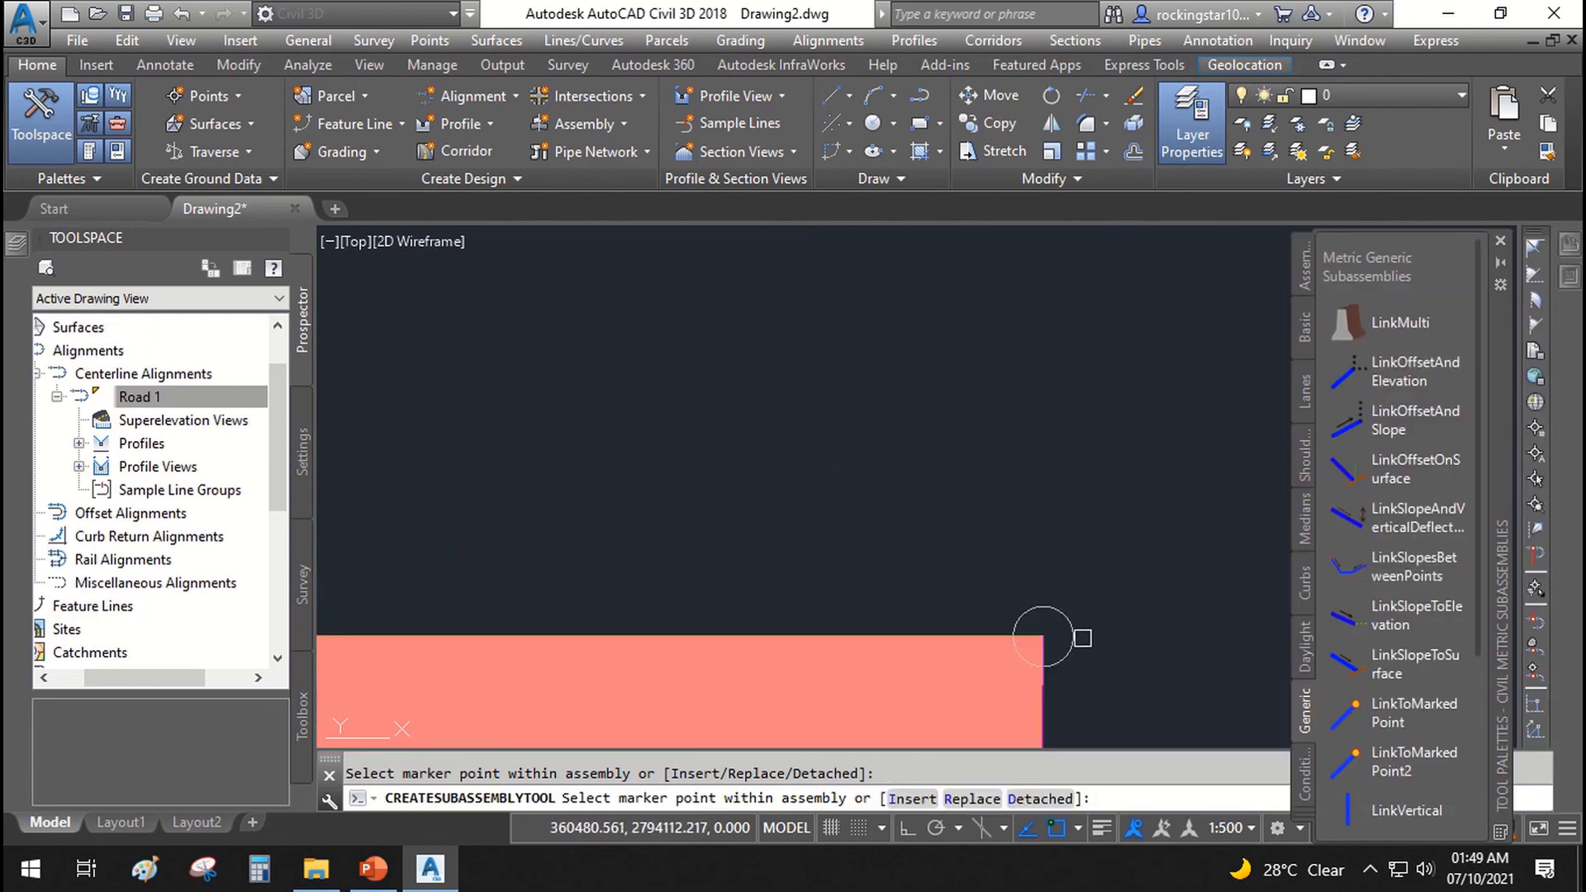
left_click(1081, 639)
left_click(1074, 635)
scroll(1066, 632, "down", 6)
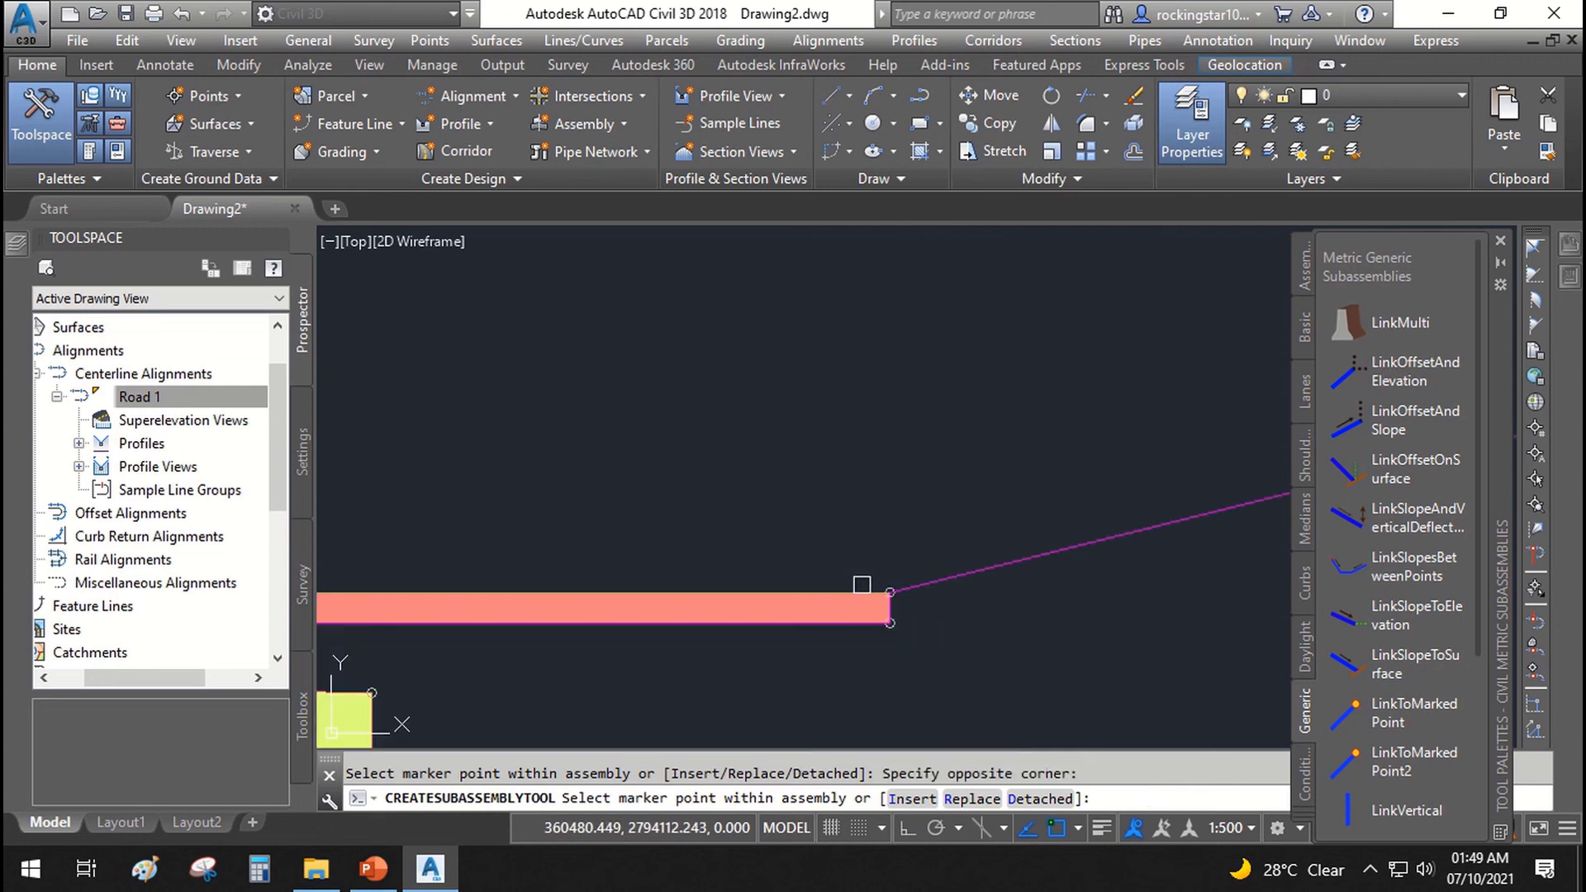
key("Escape")
scroll(926, 562, "up", 3)
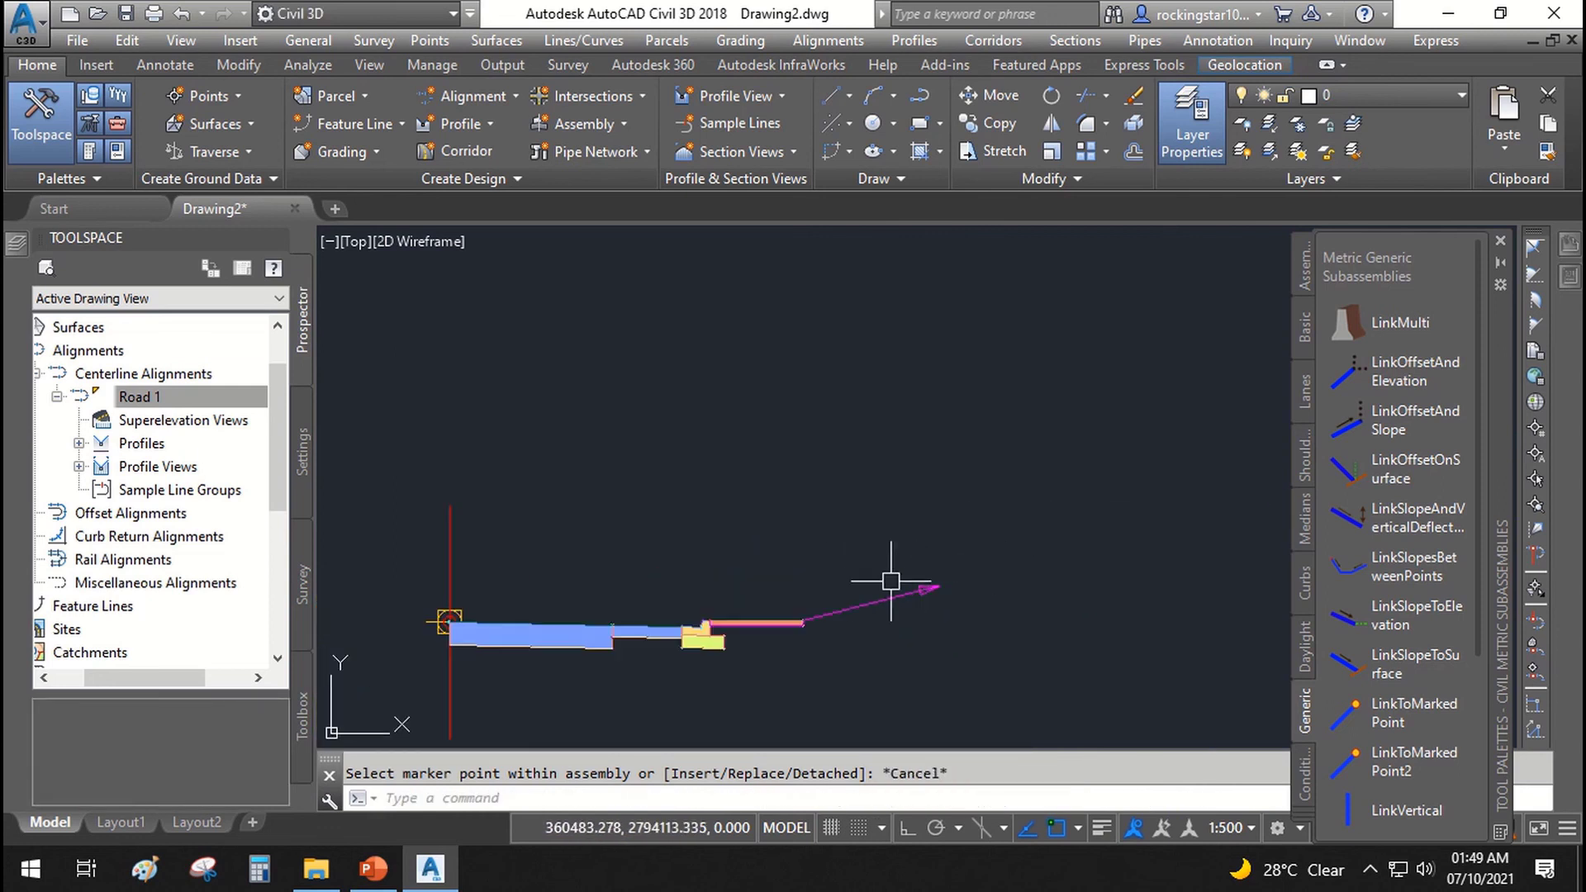
Select RD1's right-side BasicLane, shoulder, curb-and-gutter and sidewalk subassemblies together.
middle_click_drag(633, 634, 925, 570)
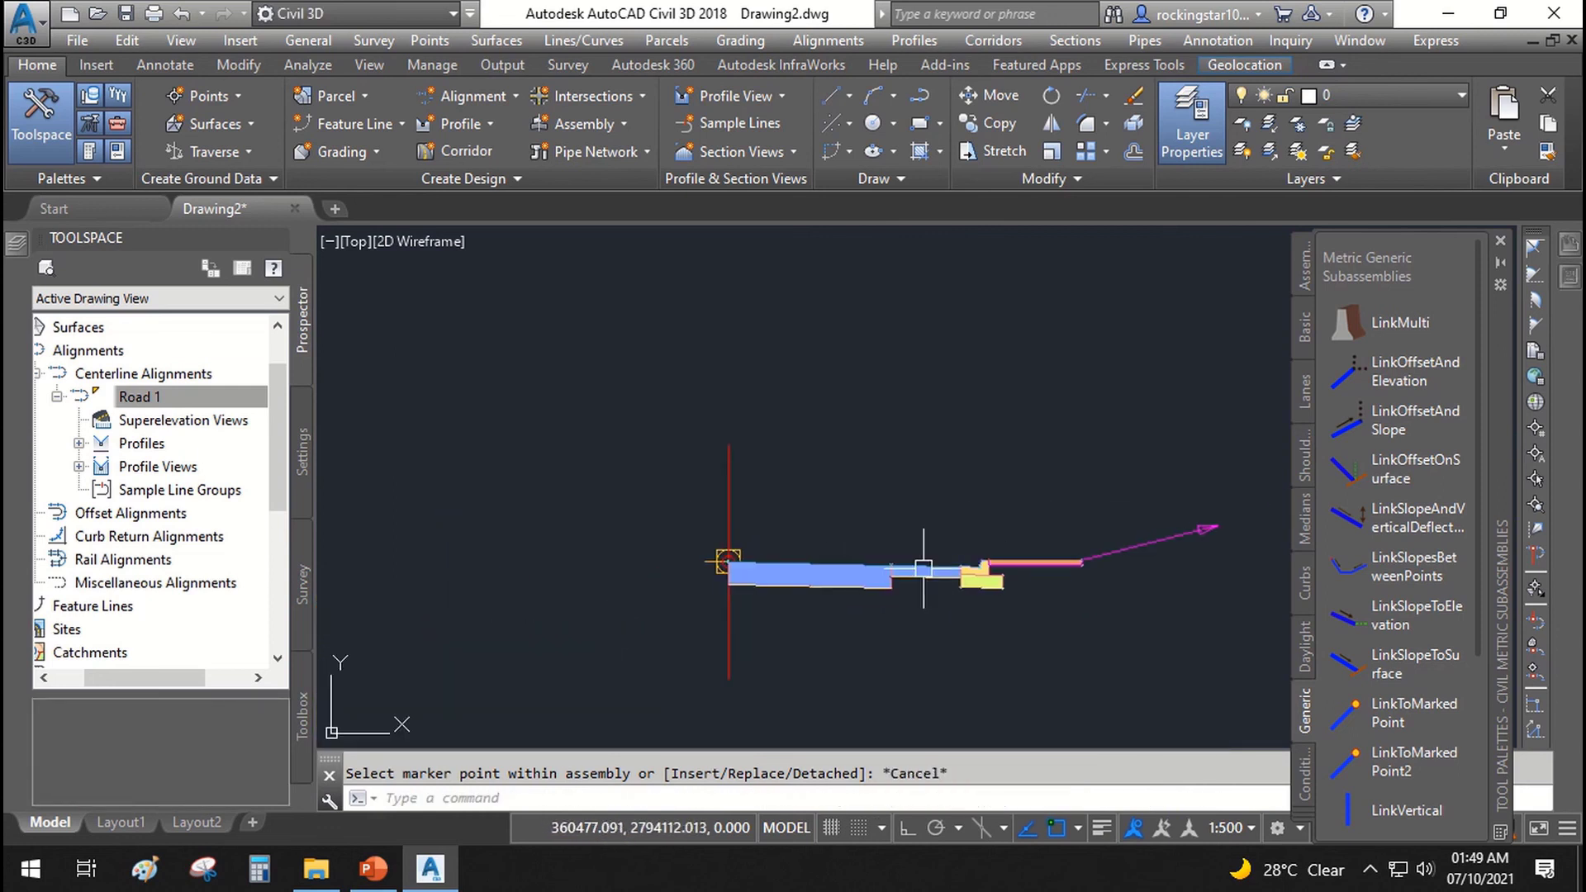
left_click(811, 565)
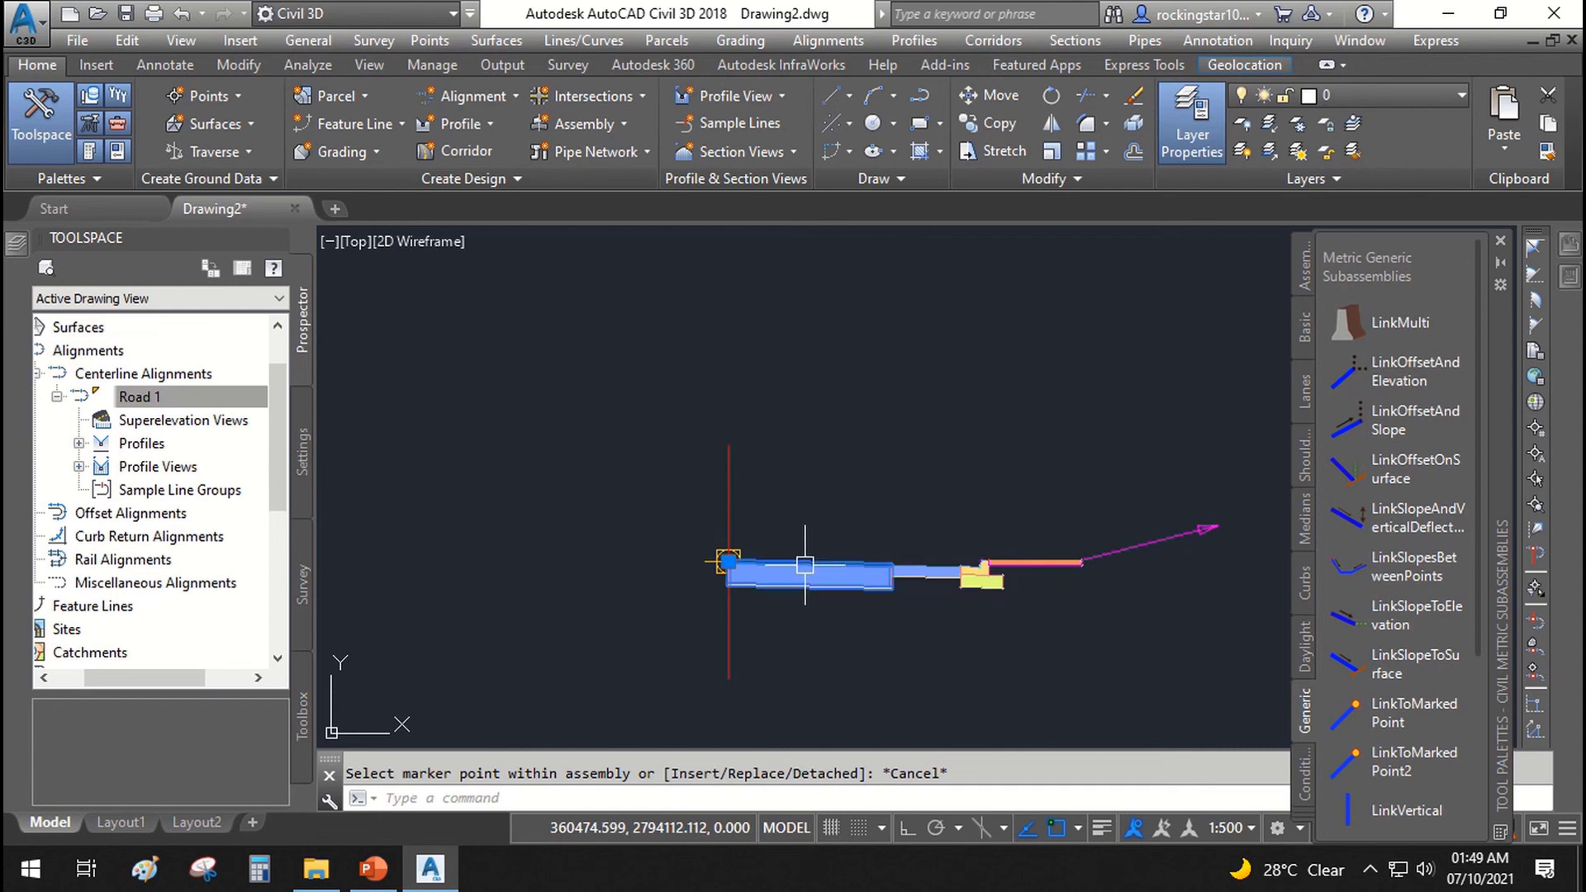
left_click(928, 569)
left_click(992, 582)
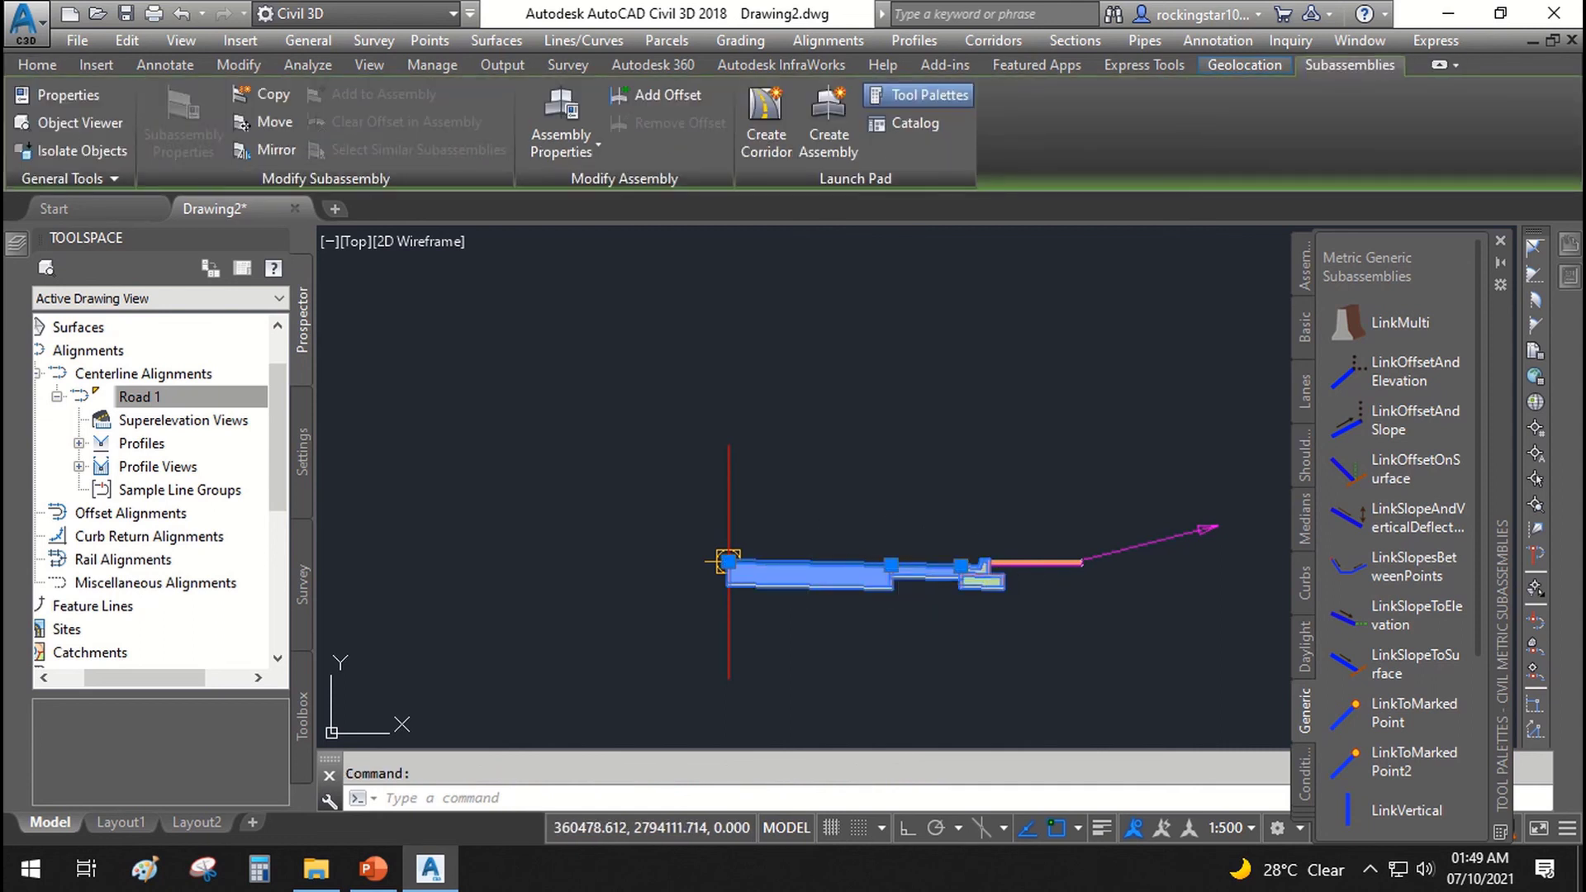
left_click(1016, 574)
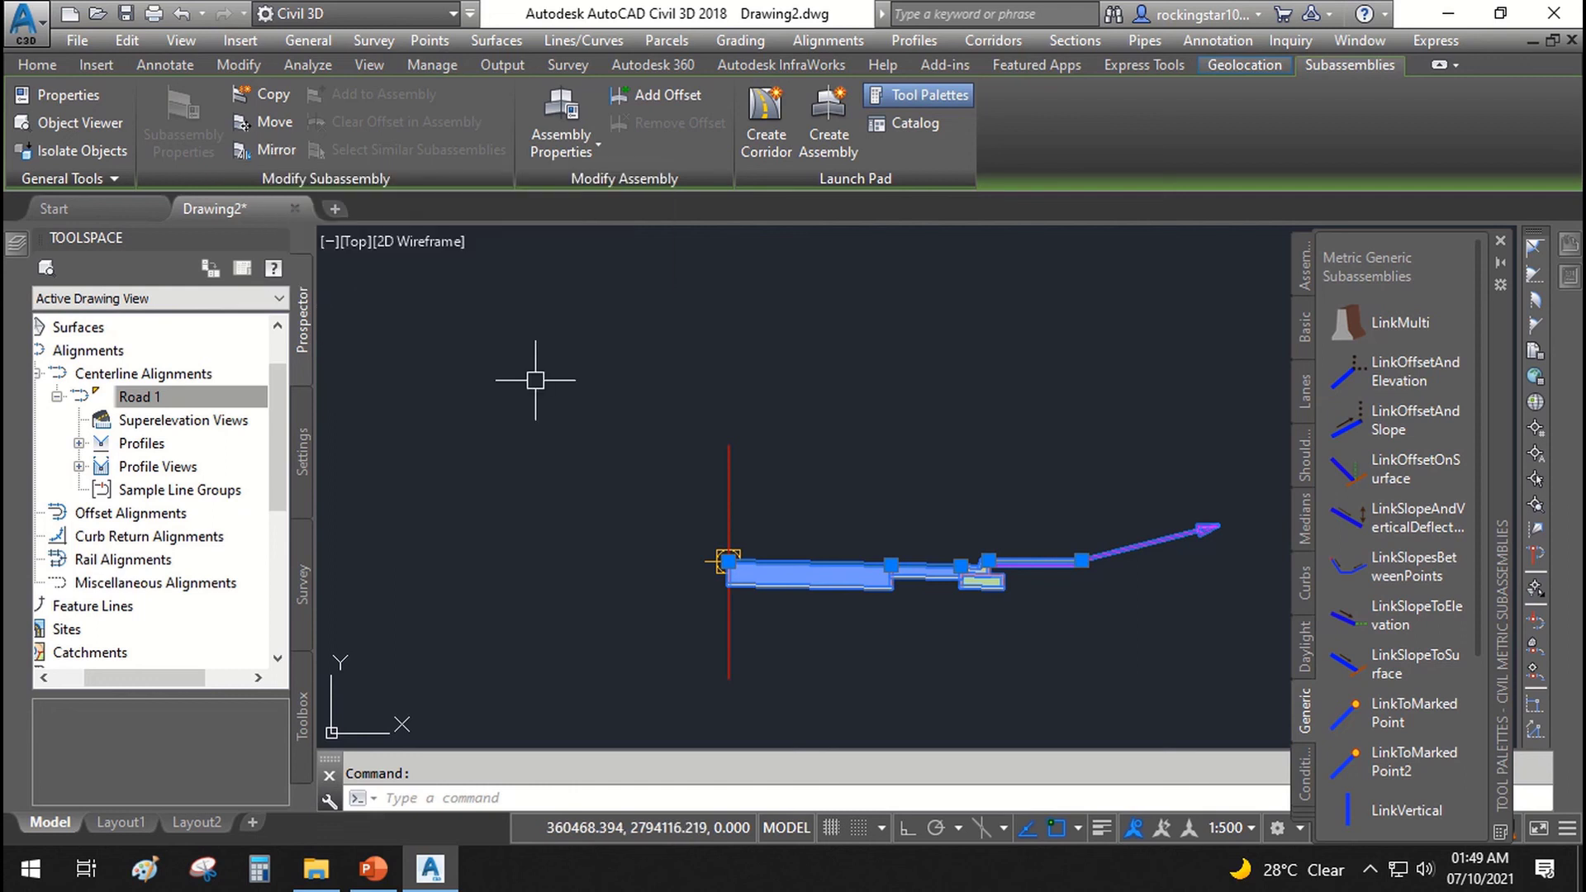
Mirror the selected right-side subassemblies about RD1's baseline point to build the left side.
right_click(789, 497)
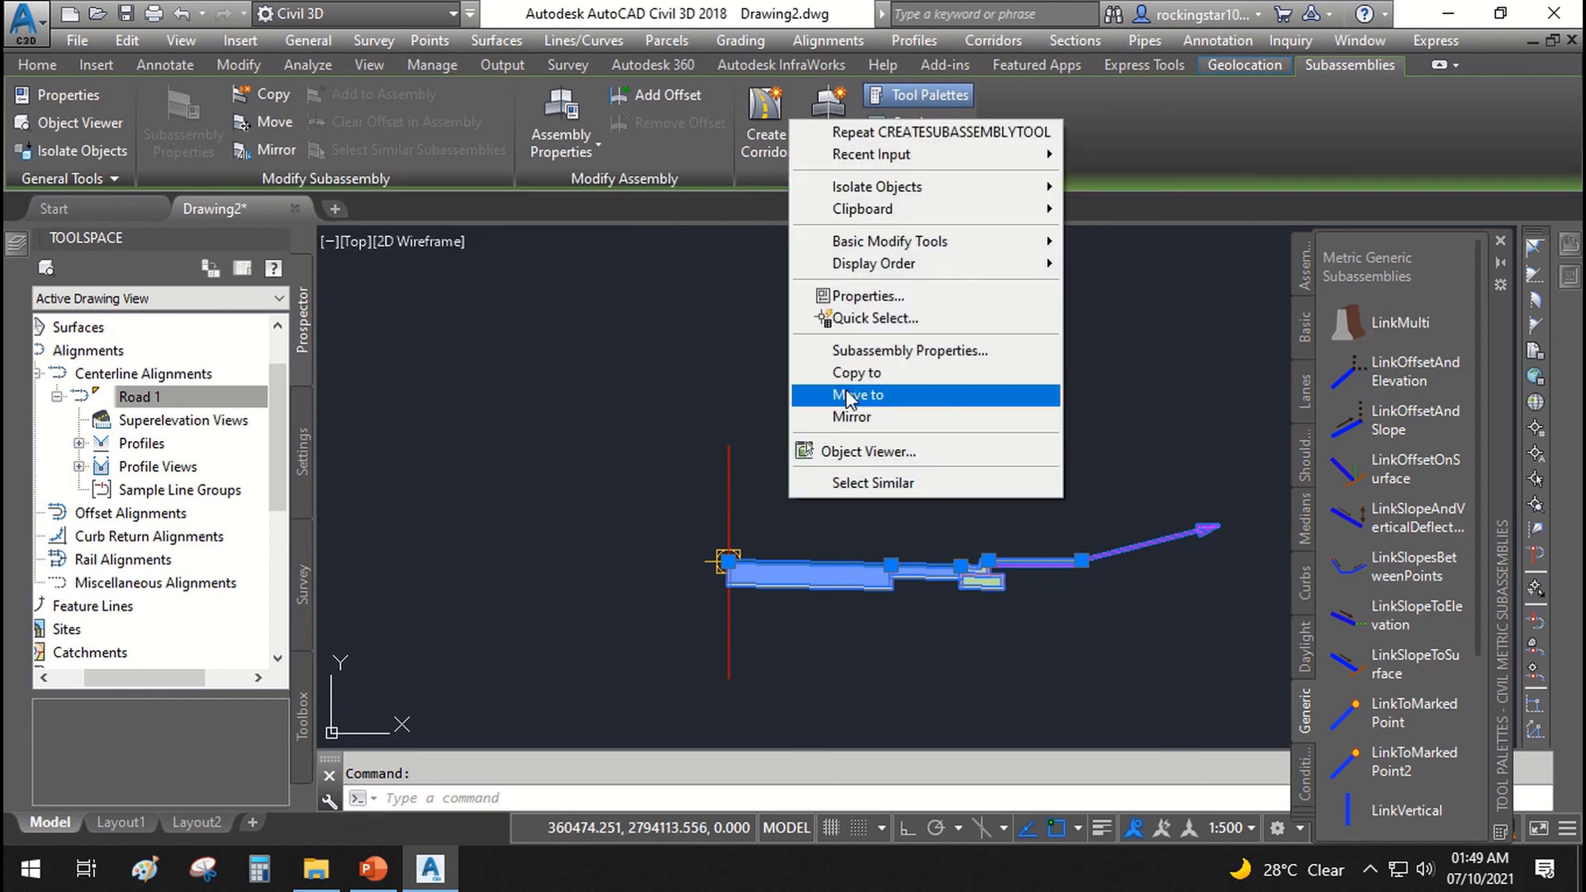
left_click(876, 413)
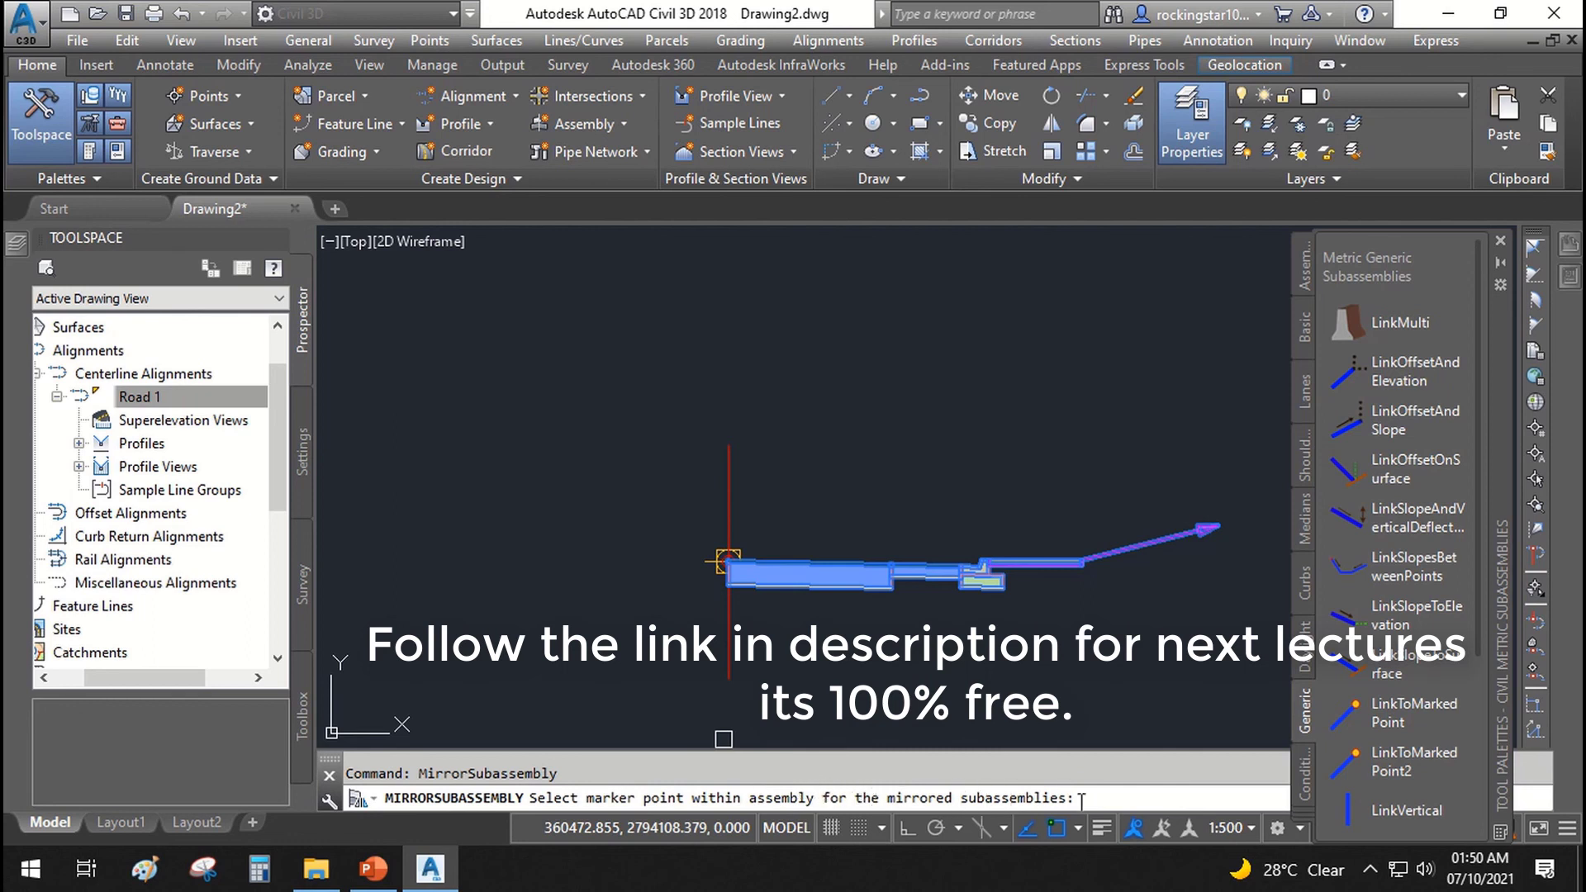
scroll(694, 570, "up", 4)
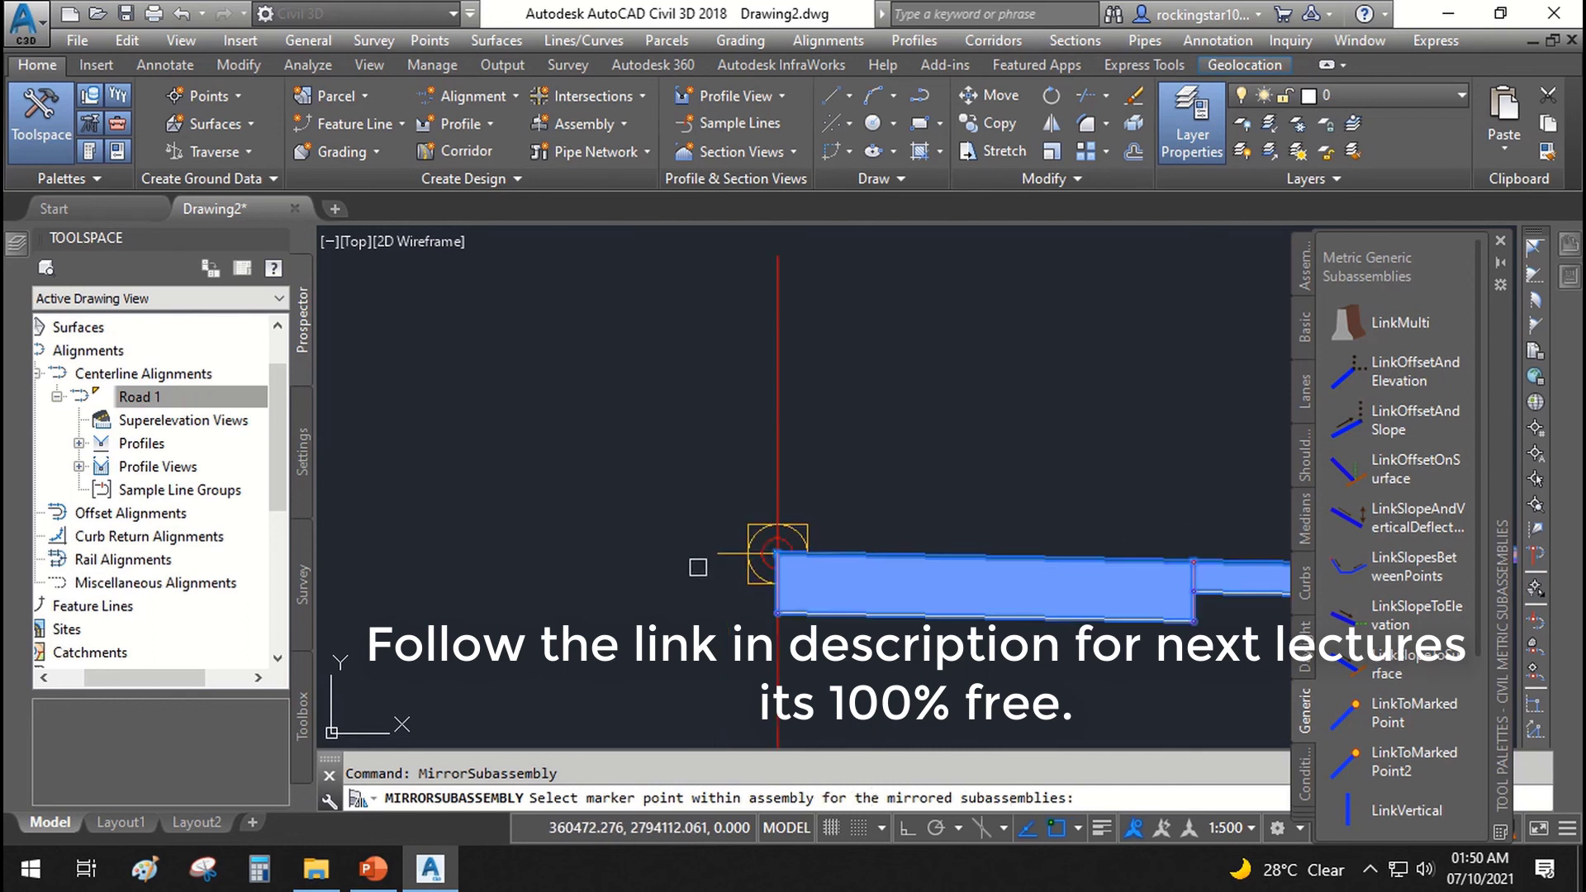
left_click(777, 552)
scroll(868, 529, "down", 4)
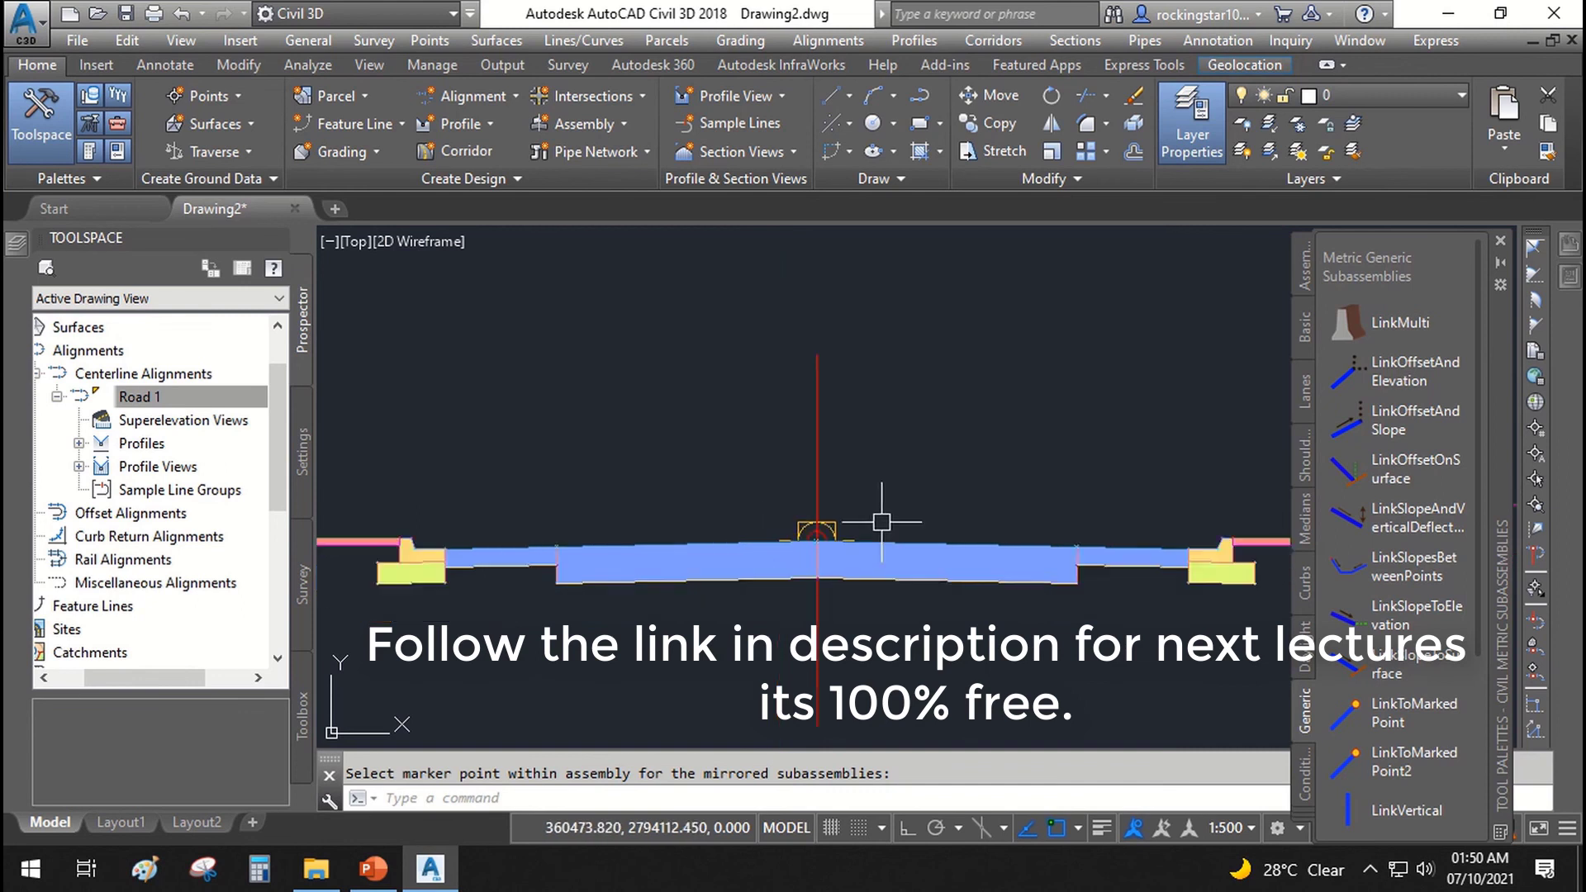